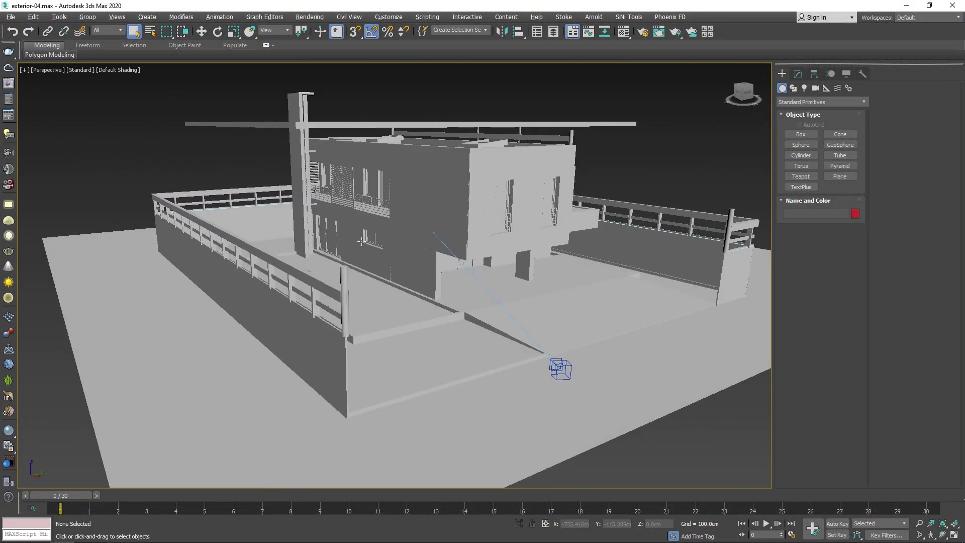
Inspect the house block, Wall001 perimeter wall and chimney column, then select VRayCam001
{"action": "left_click", "coordinate": [478, 214]}
{"action": "left_click", "coordinate": [538, 310]}
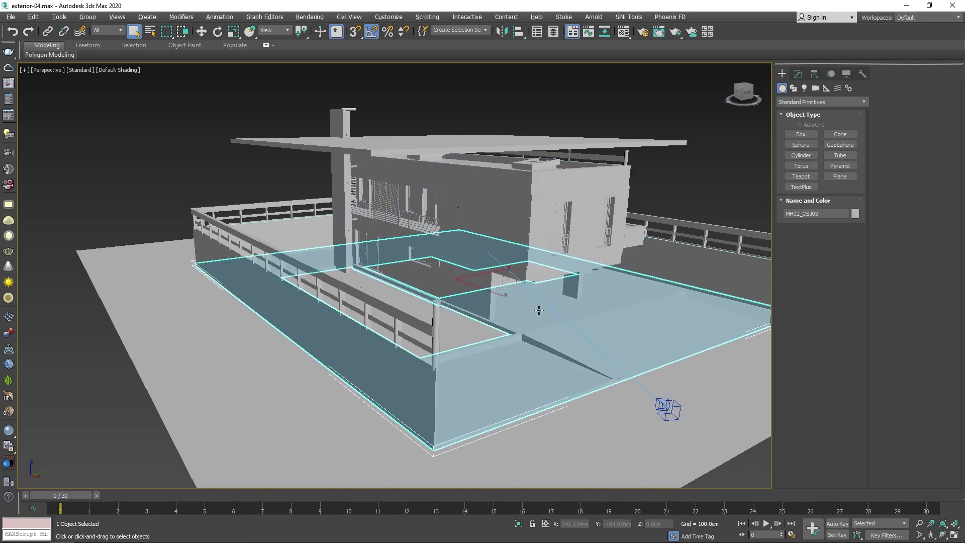
{"action": "left_click", "coordinate": [405, 332]}
{"action": "left_click", "coordinate": [393, 353]}
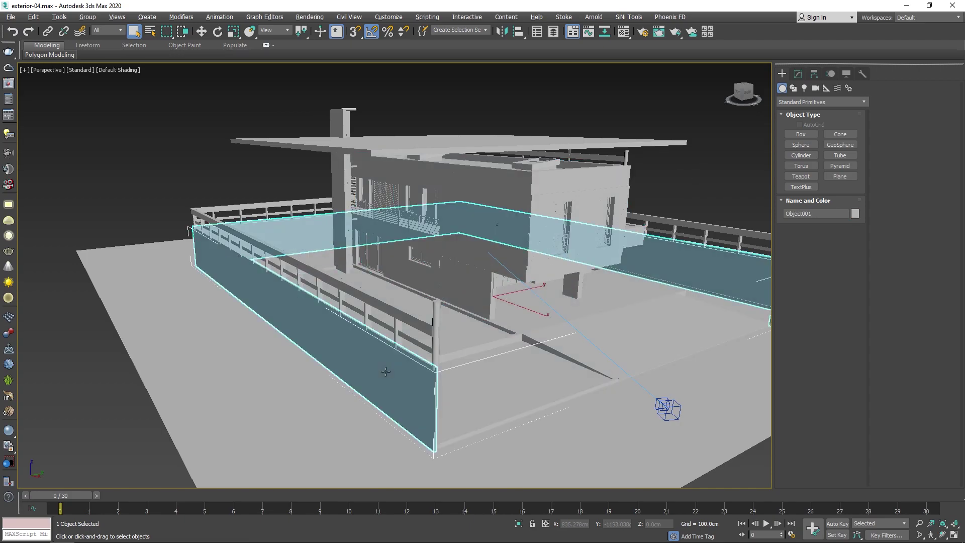
{"action": "left_click", "coordinate": [308, 157]}
{"action": "left_click", "coordinate": [343, 111]}
{"action": "left_click", "coordinate": [585, 235]}
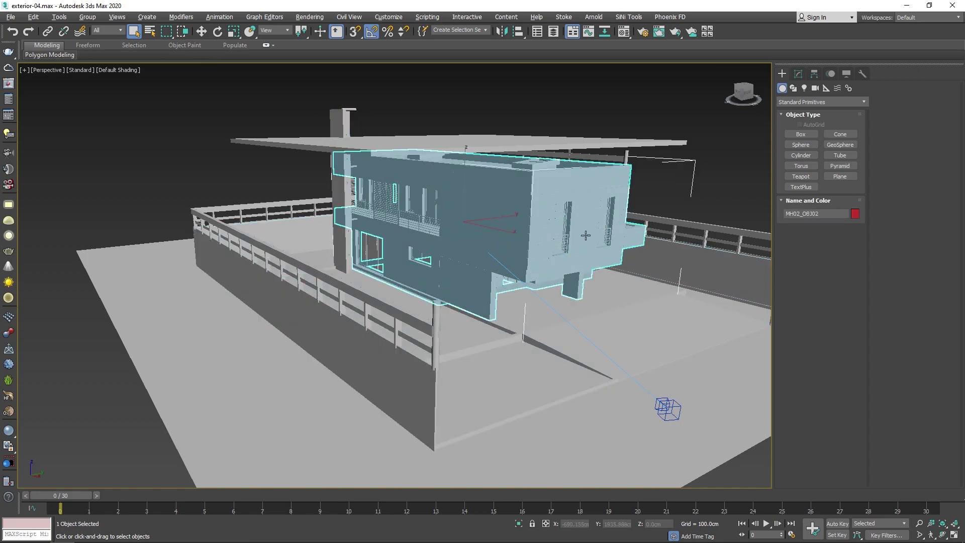
{"action": "left_click", "coordinate": [234, 178]}
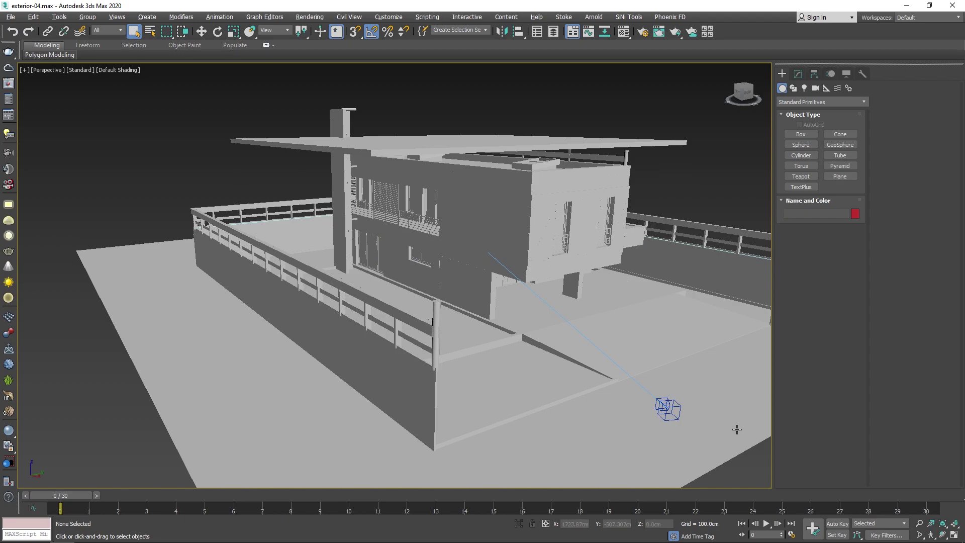
{"action": "left_click", "coordinate": [668, 409]}
Switch to four viewports with the Front view looking through VRayCam001 and Safe Frame shown
{"action": "scroll", "coordinate": [657, 338], "scroll_direction": "down", "scroll_amount": 5}
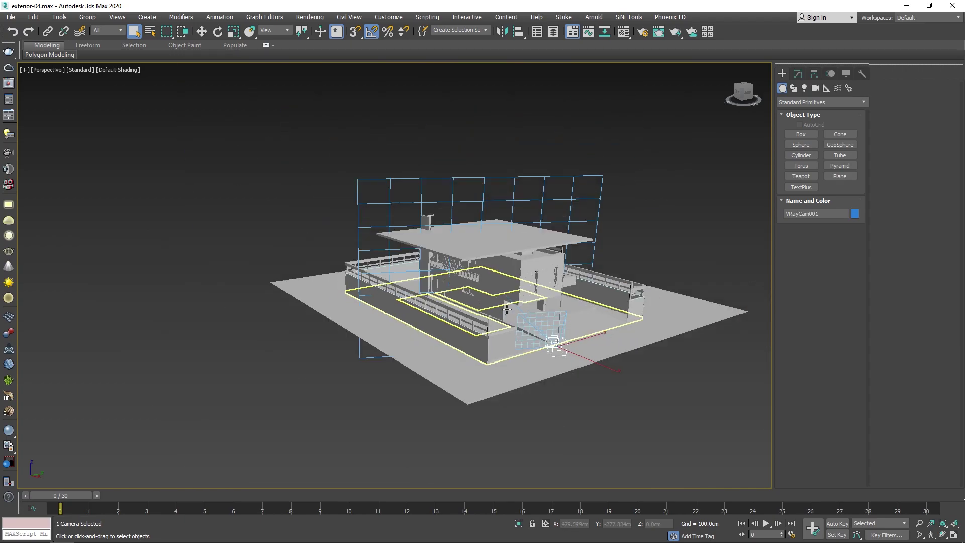
{"action": "mouse_move", "coordinate": [657, 338]}
{"action": "middle_mouse_down", "text": "alt"}
{"action": "mouse_move", "coordinate": [585, 283]}
{"action": "mouse_move", "coordinate": [503, 301]}
{"action": "middle_mouse_up", "text": "alt"}
{"action": "key", "text": "alt+w"}
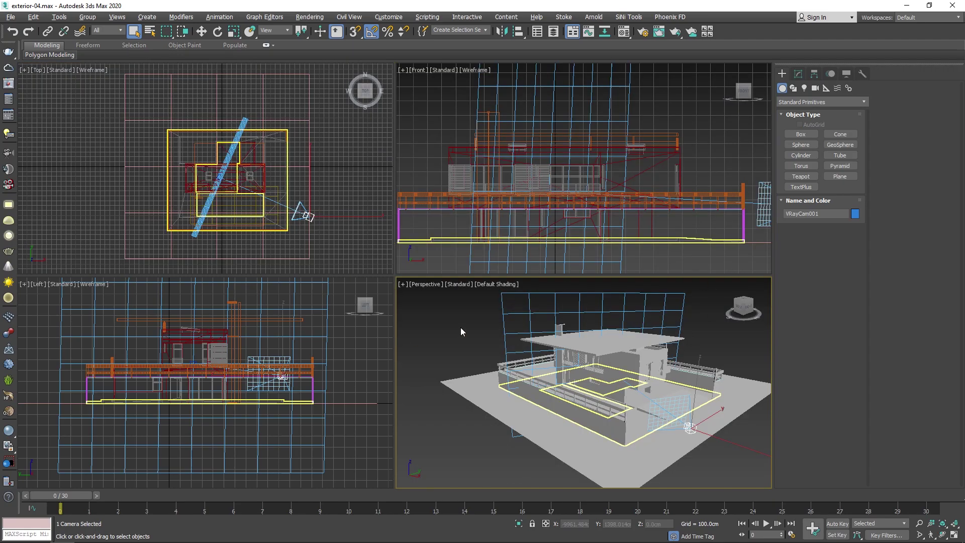
{"action": "left_click", "coordinate": [460, 327]}
{"action": "right_click", "coordinate": [620, 118]}
{"action": "key", "text": "c"}
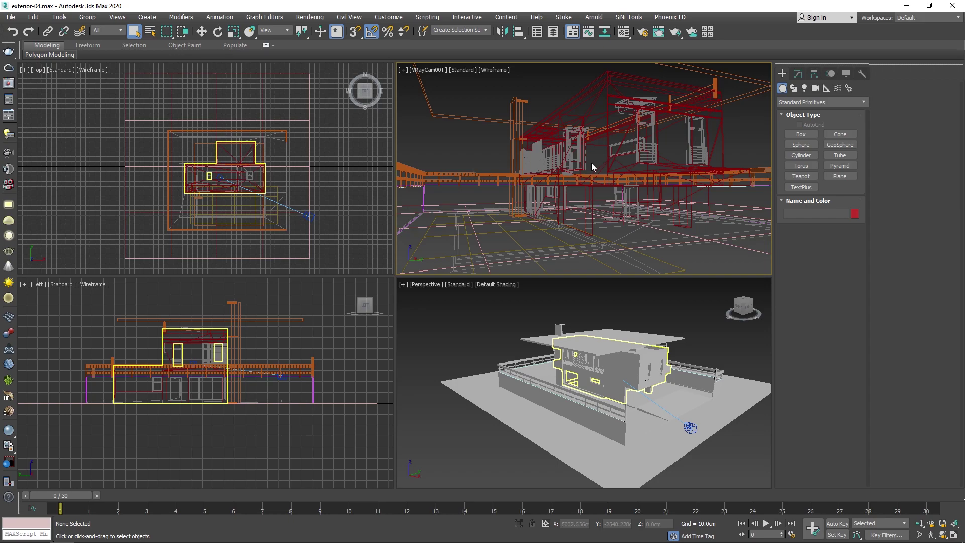
{"action": "key", "text": "shift+f"}
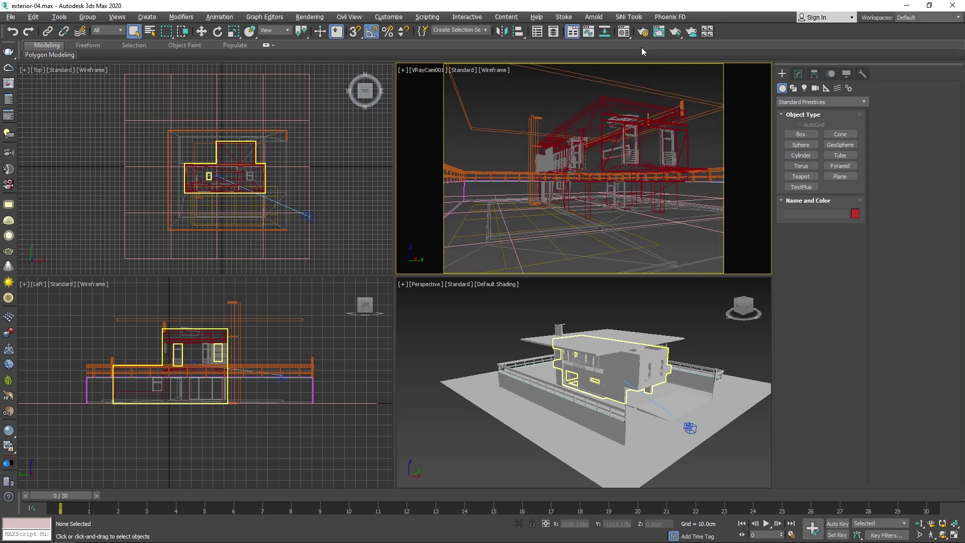
{"action": "left_click", "coordinate": [642, 32]}
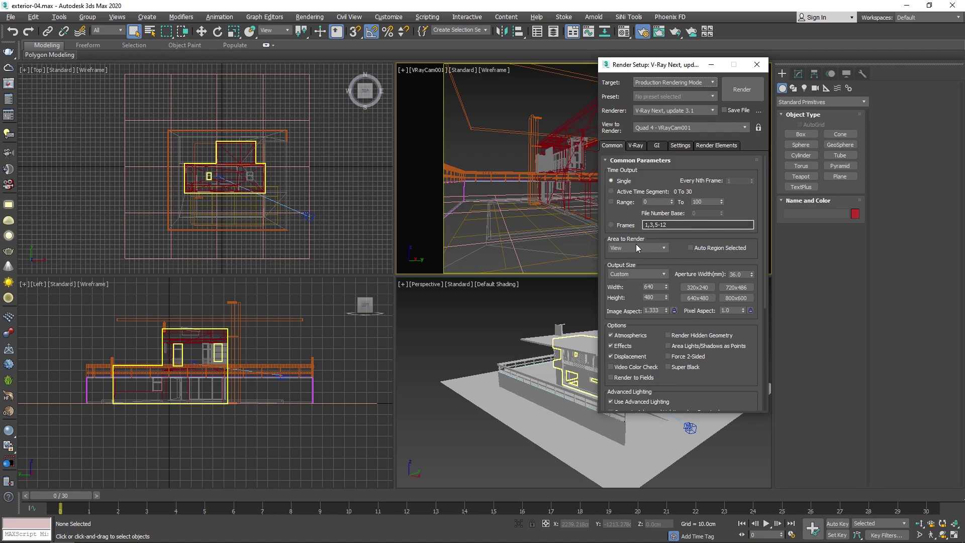
Set Output Size to HDTV (video) at 480 × 270 and start a test render
{"action": "left_click", "coordinate": [646, 275]}
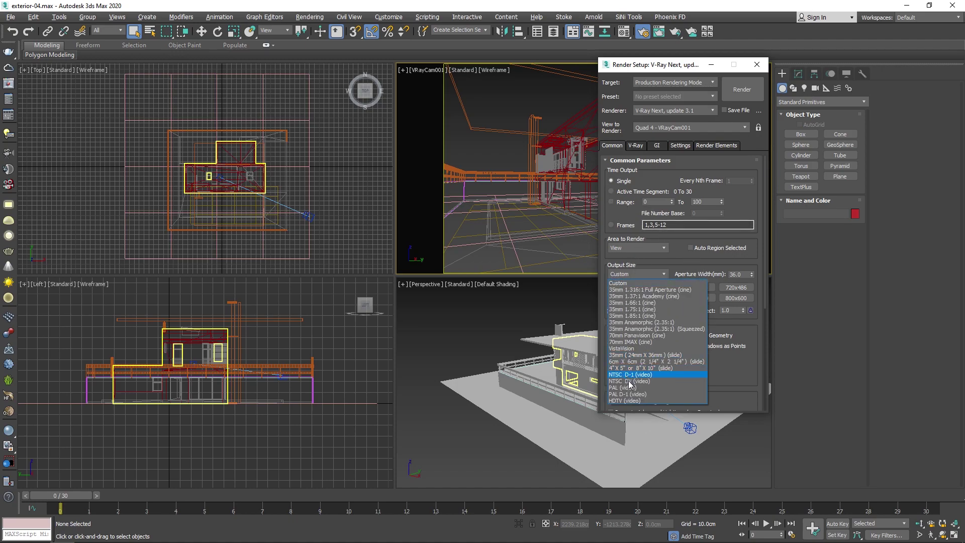
{"action": "left_click", "coordinate": [631, 402]}
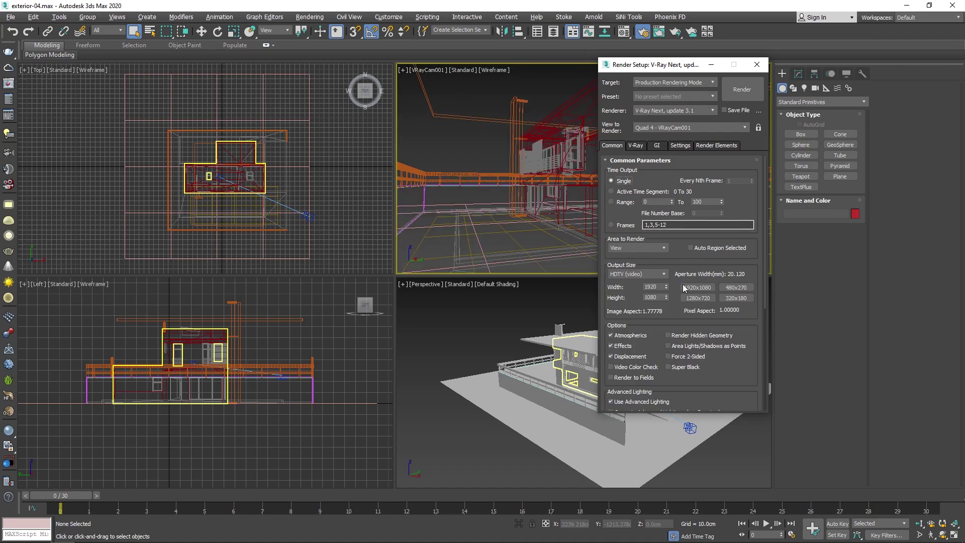
{"action": "left_click", "coordinate": [749, 287]}
{"action": "left_click", "coordinate": [741, 90]}
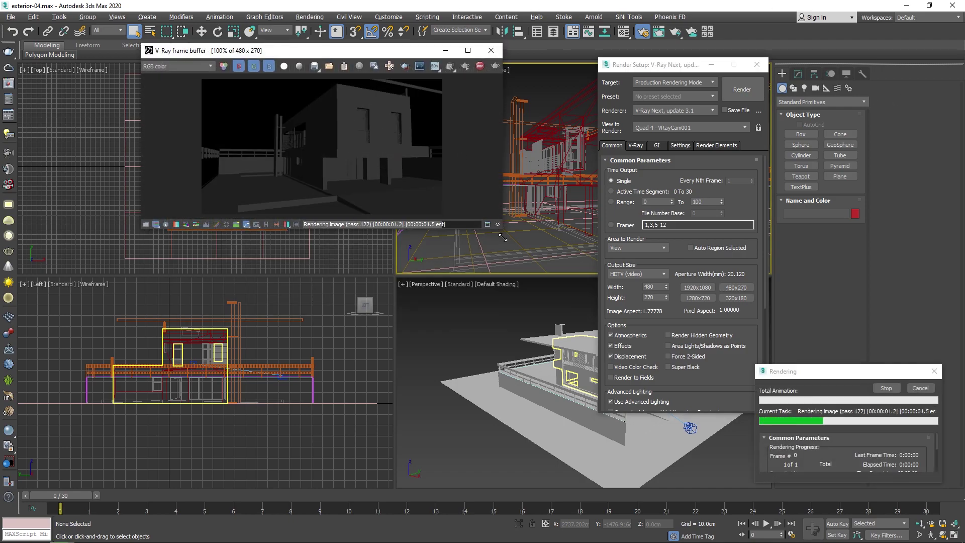
Resize the V-Ray frame buffer and save the 480 × 270 test render to history
{"action": "mouse_move", "coordinate": [502, 238]}
{"action": "left_mouse_down"}
{"action": "mouse_move", "coordinate": [435, 282]}
{"action": "mouse_move", "coordinate": [423, 246]}
{"action": "left_mouse_up"}
{"action": "mouse_move", "coordinate": [328, 54]}
{"action": "left_mouse_down"}
{"action": "mouse_move", "coordinate": [347, 72]}
{"action": "mouse_move", "coordinate": [396, 68]}
{"action": "left_mouse_up"}
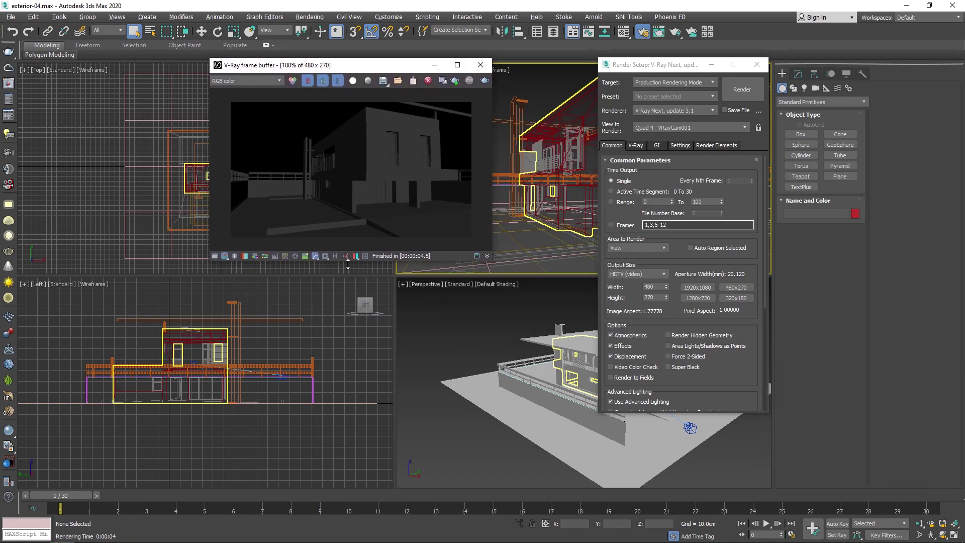
{"action": "left_click", "coordinate": [335, 255]}
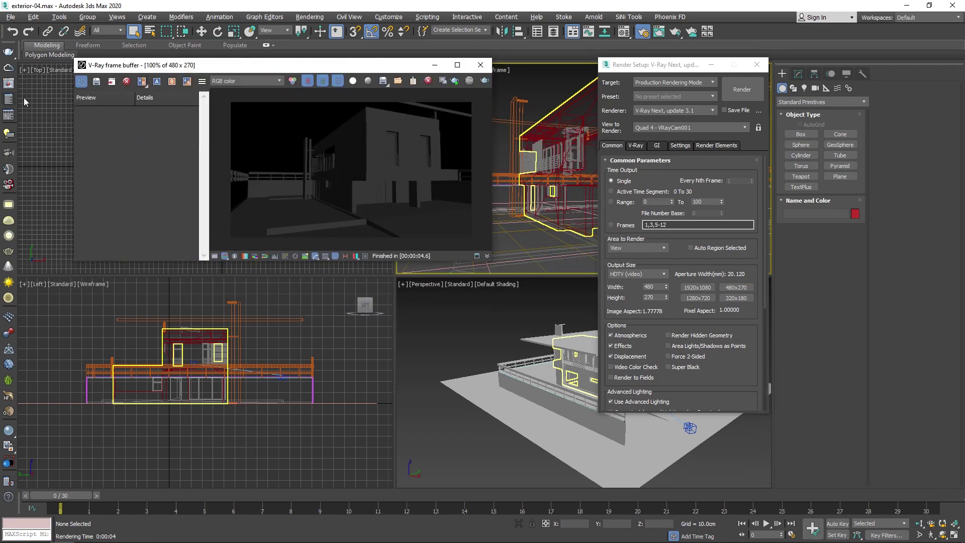
{"action": "left_click", "coordinate": [102, 81]}
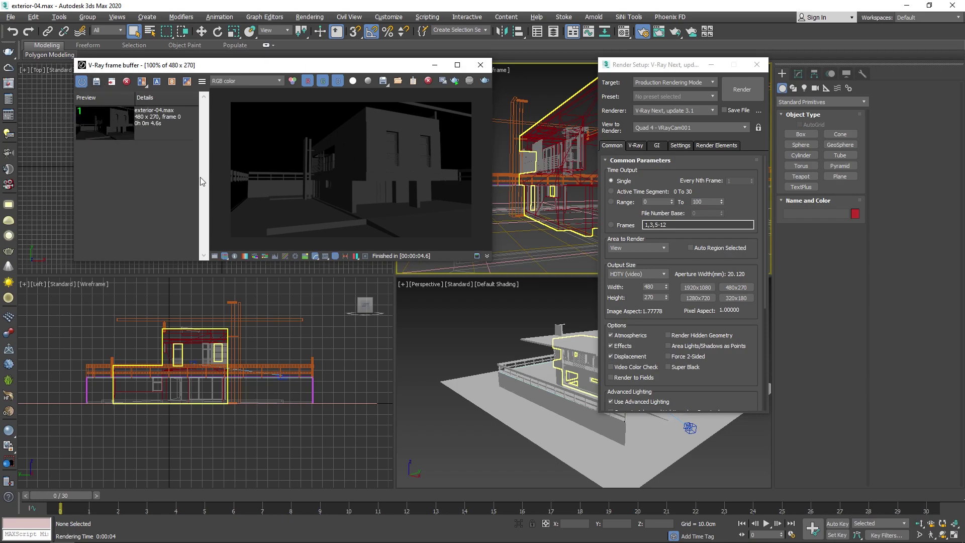
Close Render Setup and zoom the perspective view in close to the house wall
{"action": "left_click", "coordinate": [756, 66]}
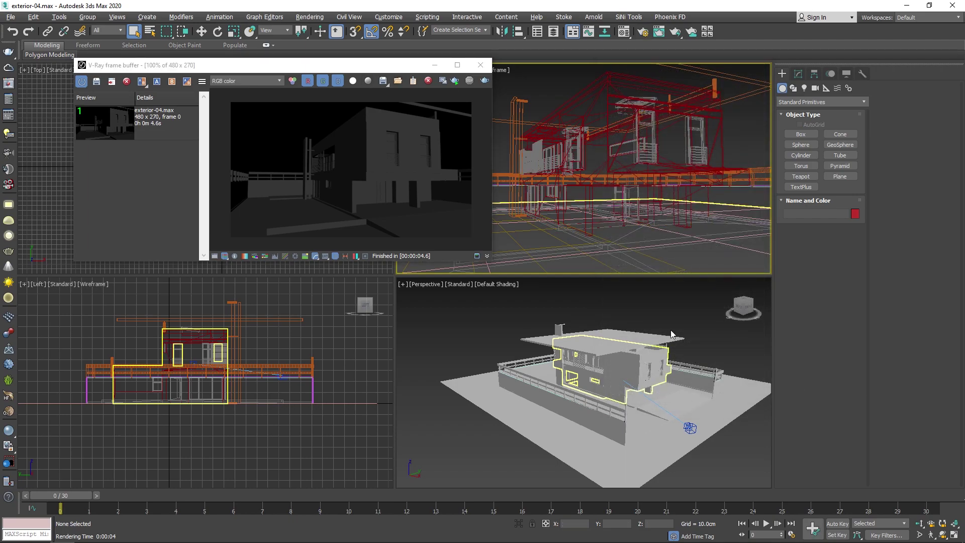
{"action": "scroll", "coordinate": [660, 401], "scroll_direction": "up", "scroll_amount": 6}
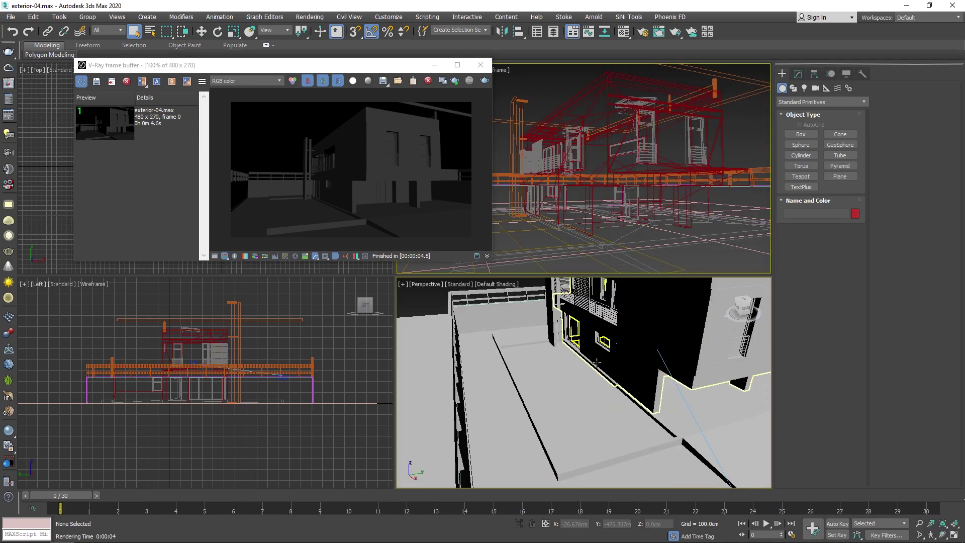
{"action": "middle_click_drag", "start_coordinate": [660, 397], "coordinate": [668, 347]}
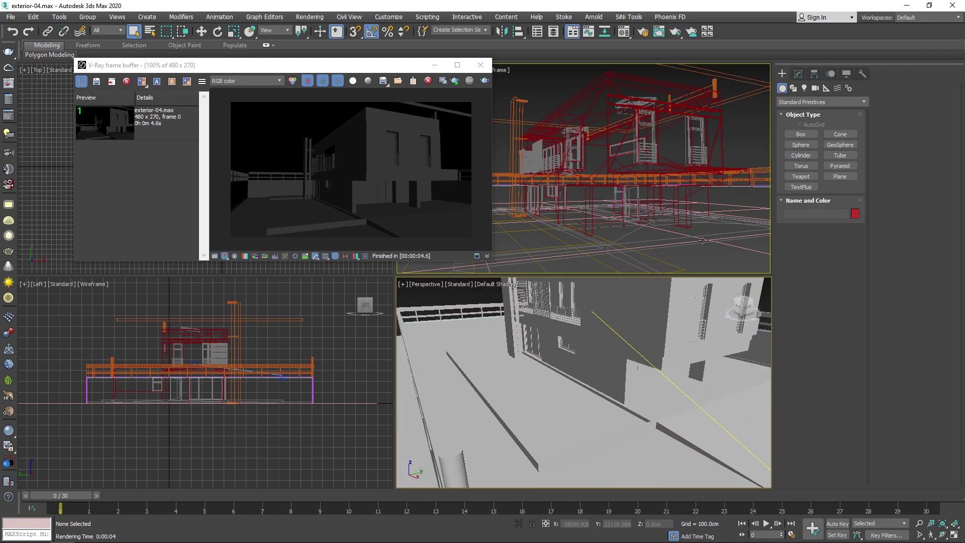
{"action": "left_click", "coordinate": [798, 74]}
Create a V-Ray light of type Dome, VRayLight001, beside the house
{"action": "left_click", "coordinate": [781, 74]}
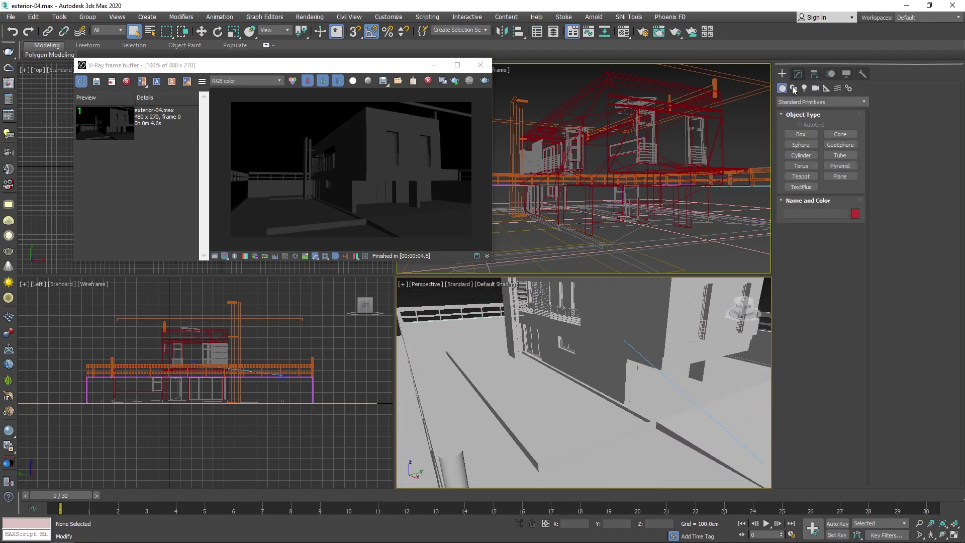
{"action": "left_click", "coordinate": [804, 87]}
{"action": "left_click", "coordinate": [822, 101]}
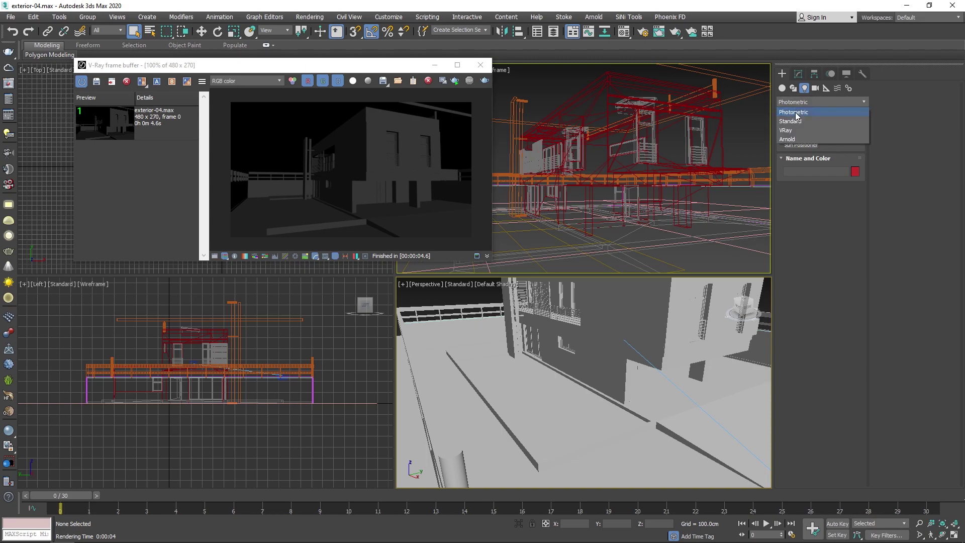
{"action": "left_click", "coordinate": [804, 125]}
{"action": "left_click", "coordinate": [801, 135]}
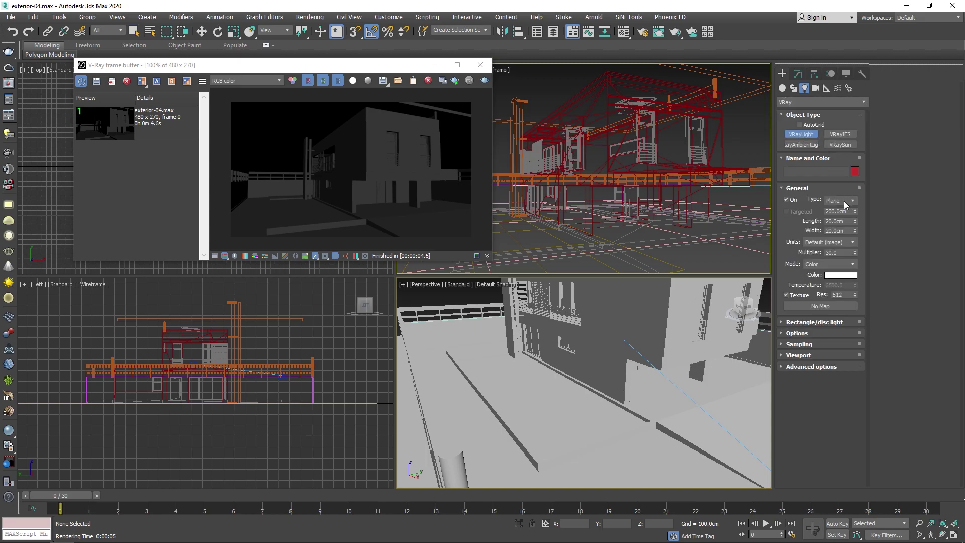
{"action": "left_click", "coordinate": [840, 200]}
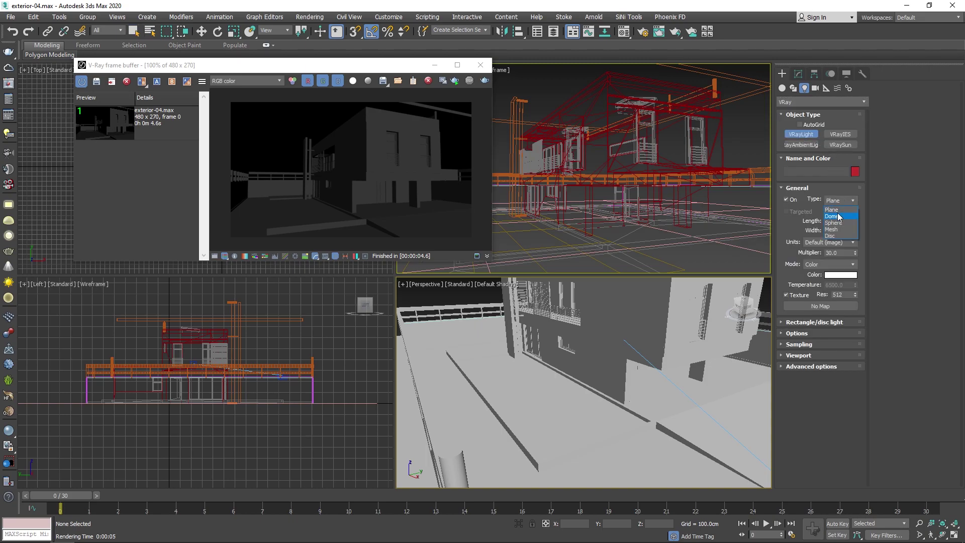
{"action": "left_click", "coordinate": [466, 403]}
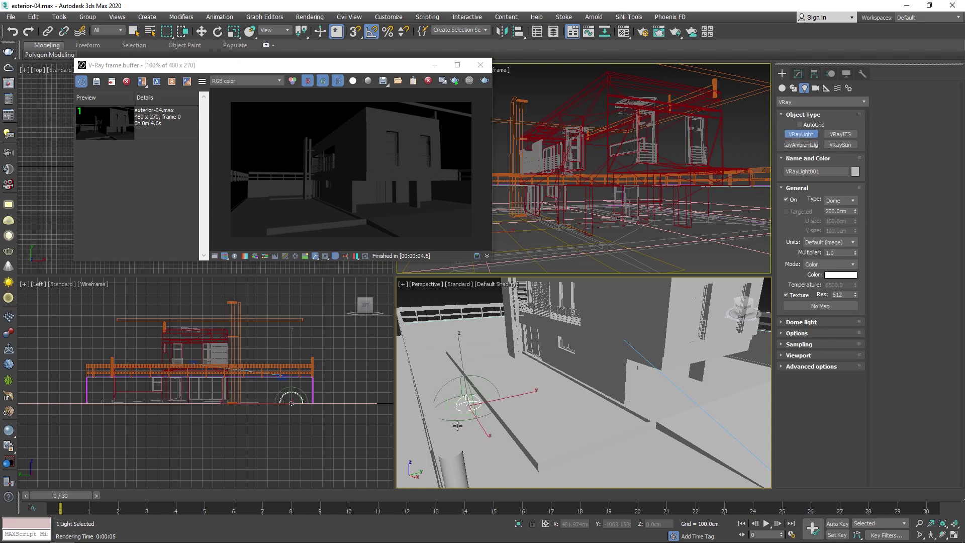
{"action": "right_click", "coordinate": [560, 192]}
Render with the dome light, save it to history and compare it with the darker earlier render
{"action": "key", "text": "shift+q"}
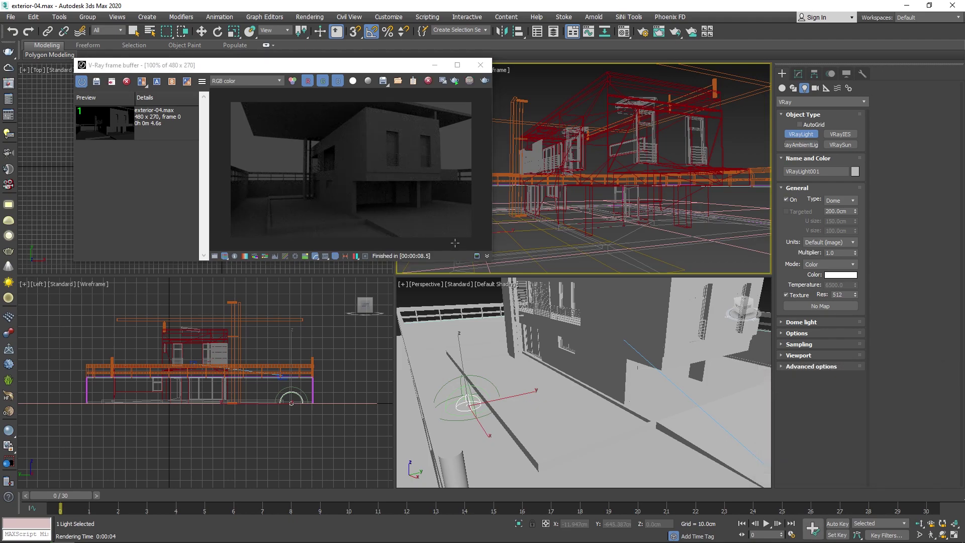
{"action": "mouse_move", "coordinate": [492, 260]}
{"action": "left_mouse_down"}
{"action": "mouse_move", "coordinate": [538, 312]}
{"action": "mouse_move", "coordinate": [655, 403]}
{"action": "mouse_move", "coordinate": [693, 418]}
{"action": "left_mouse_up"}
{"action": "scroll", "coordinate": [490, 296], "scroll_direction": "up", "scroll_amount": 1}
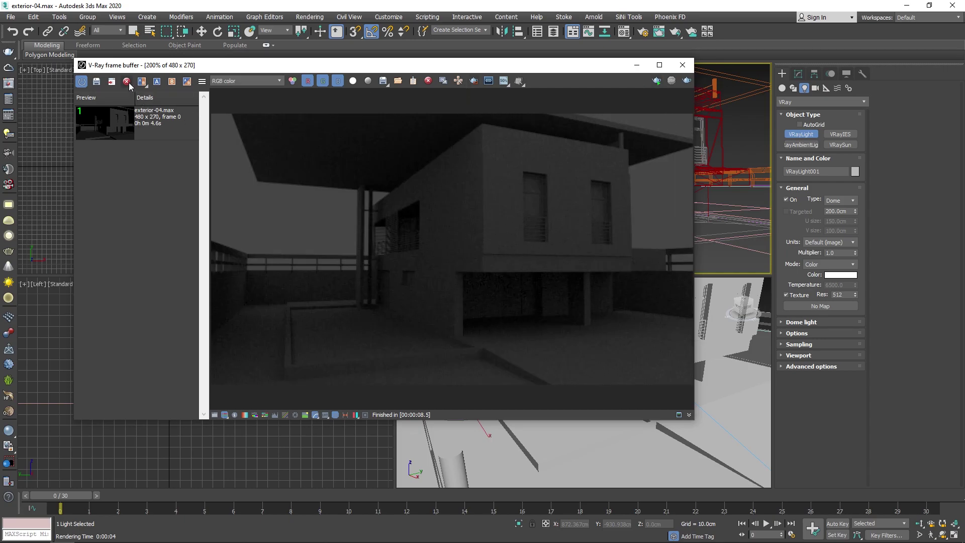
{"action": "left_click", "coordinate": [96, 82]}
{"action": "left_click", "coordinate": [151, 144]}
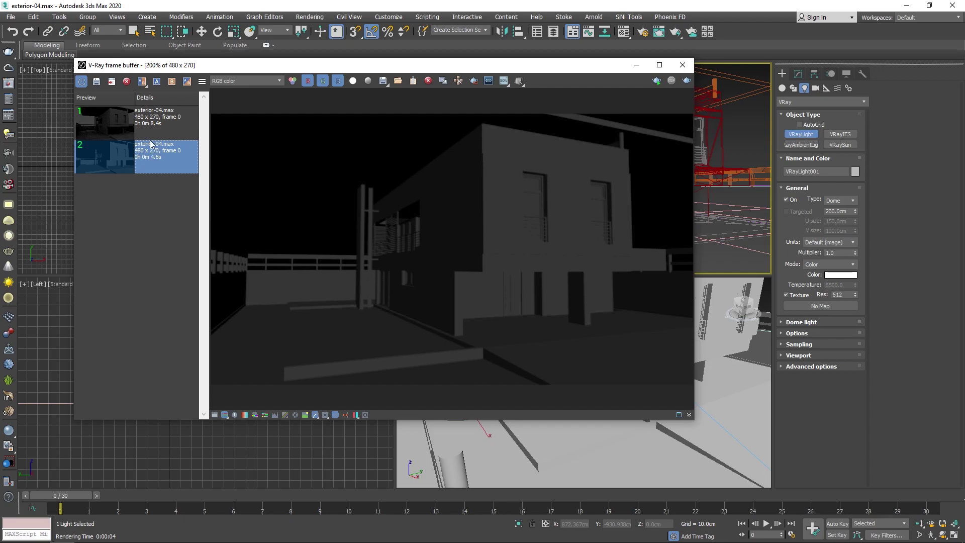
{"action": "left_click", "coordinate": [155, 119]}
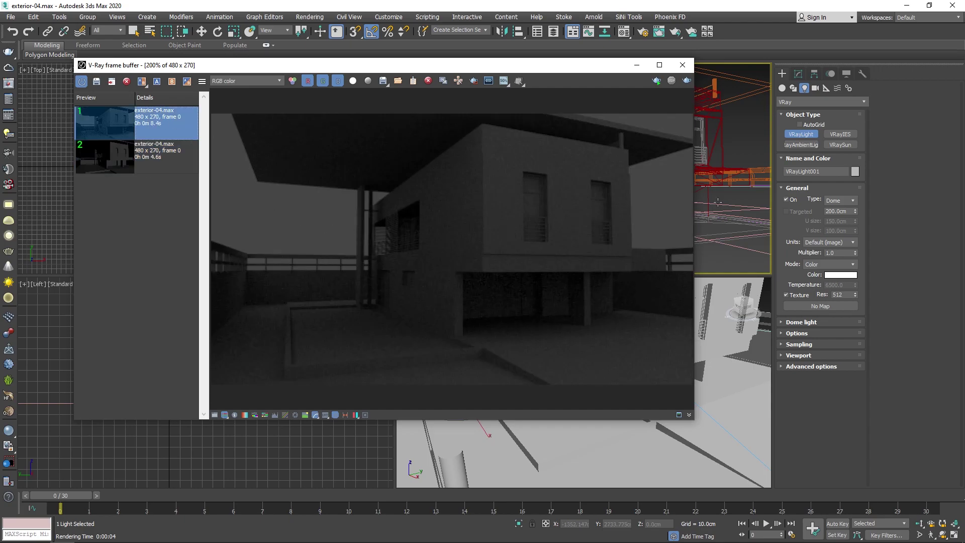
{"action": "right_click", "coordinate": [458, 145]}
Enable GI with Irradiance map as the primary engine and show its Advanced options
{"action": "key", "text": "F10"}
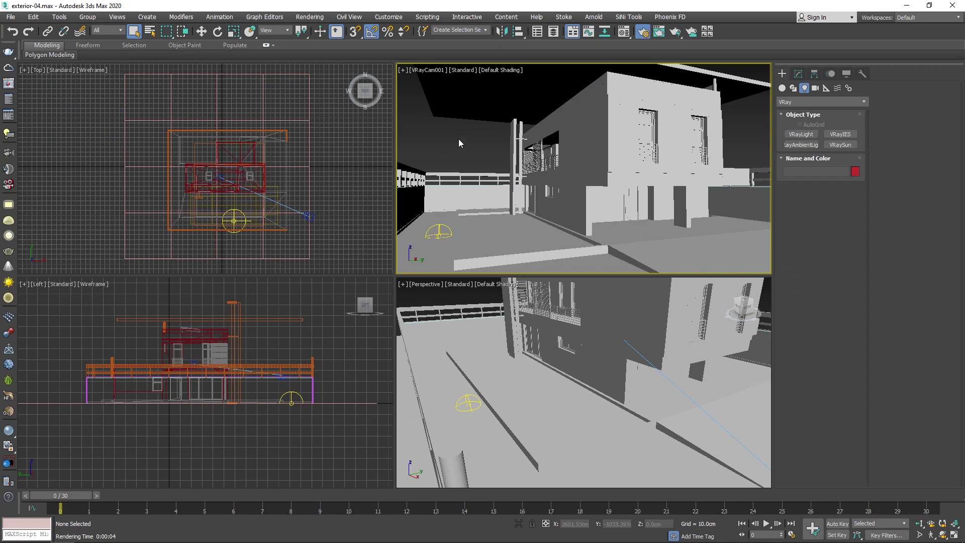
{"action": "left_click", "coordinate": [656, 146]}
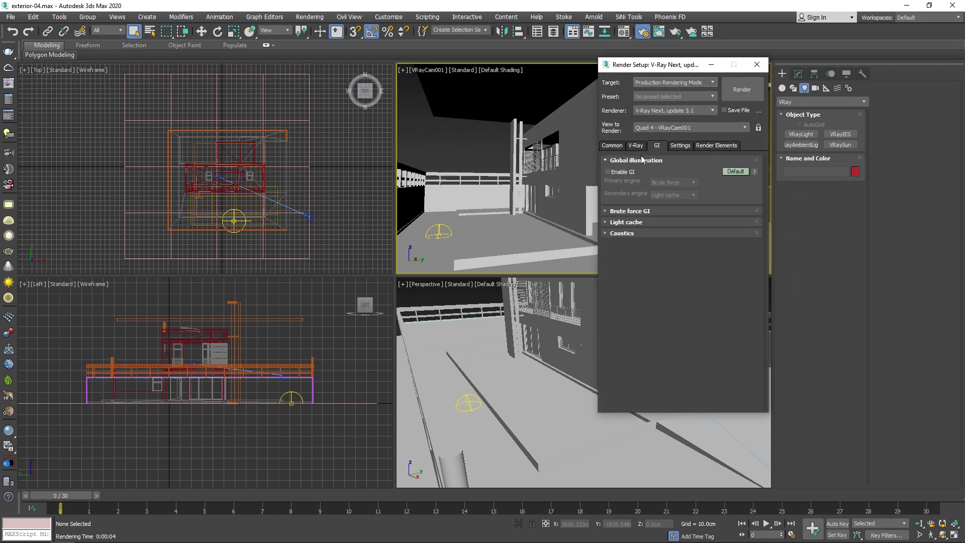
{"action": "left_click", "coordinate": [614, 173]}
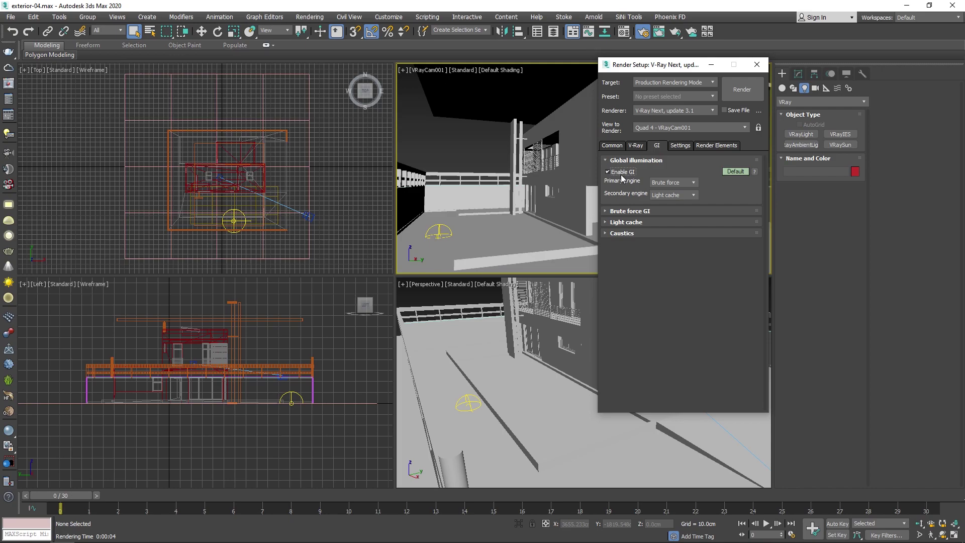
{"action": "left_click", "coordinate": [693, 184]}
{"action": "left_click", "coordinate": [673, 190]}
{"action": "left_click", "coordinate": [731, 172]}
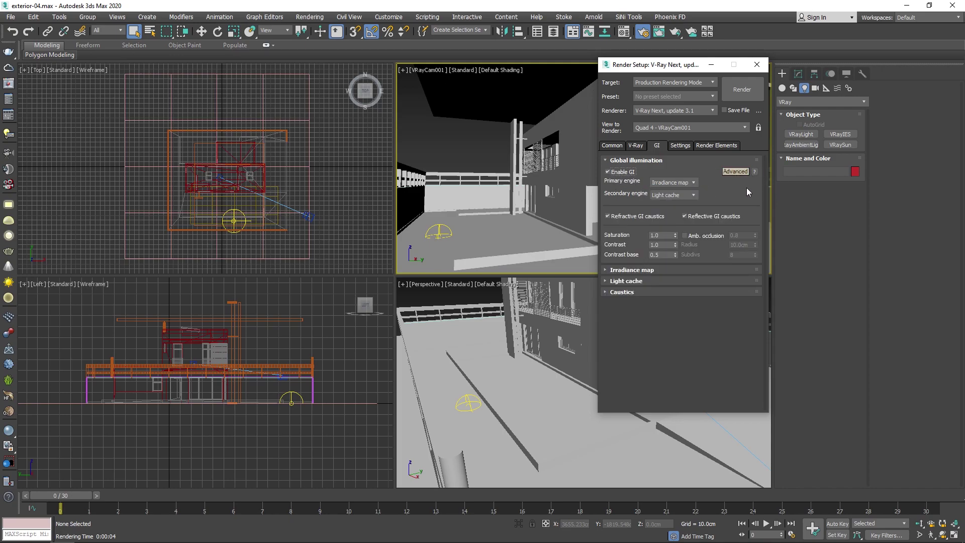
Set Global DMC to Advanced mode (min samples 32, noise threshold 0.005)
{"action": "left_click", "coordinate": [637, 146]}
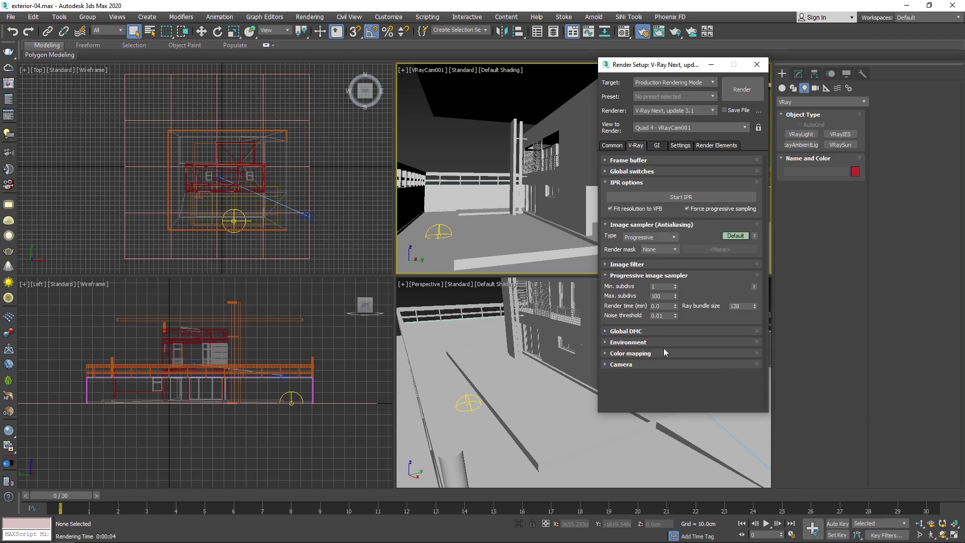
{"action": "left_click", "coordinate": [666, 332]}
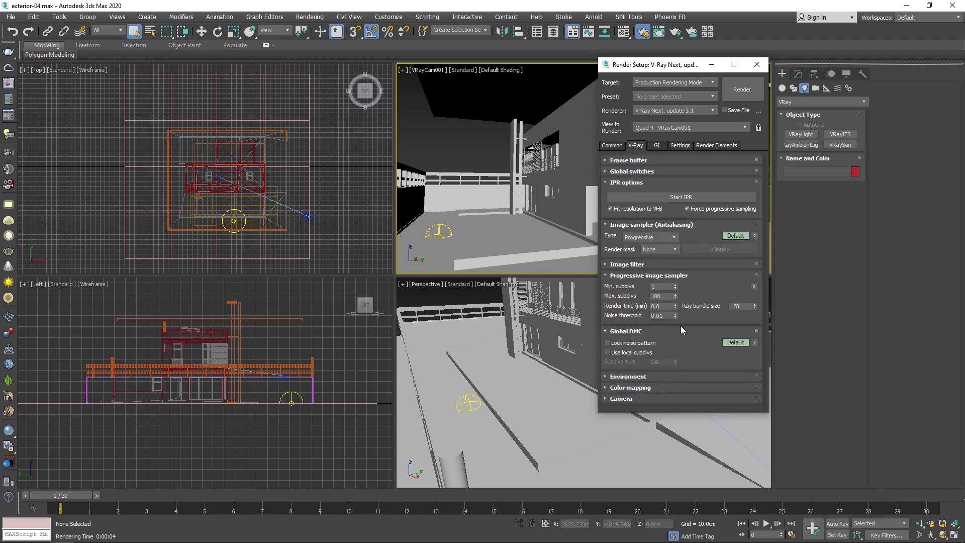
{"action": "left_click", "coordinate": [736, 342]}
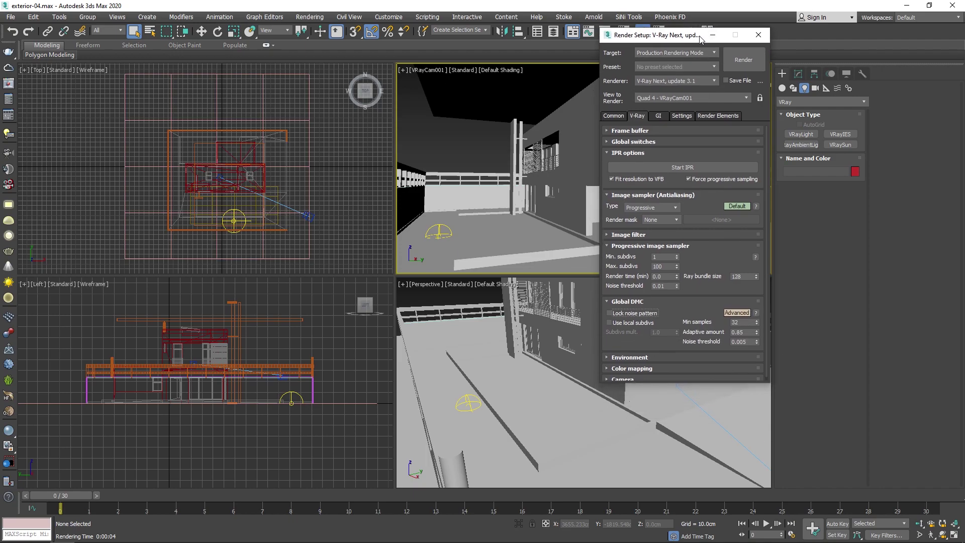
{"action": "left_click_drag", "start_coordinate": [696, 64], "coordinate": [697, 34]}
Render the GI test, save it as a third history entry and compare it with earlier renders
{"action": "left_click", "coordinate": [743, 59]}
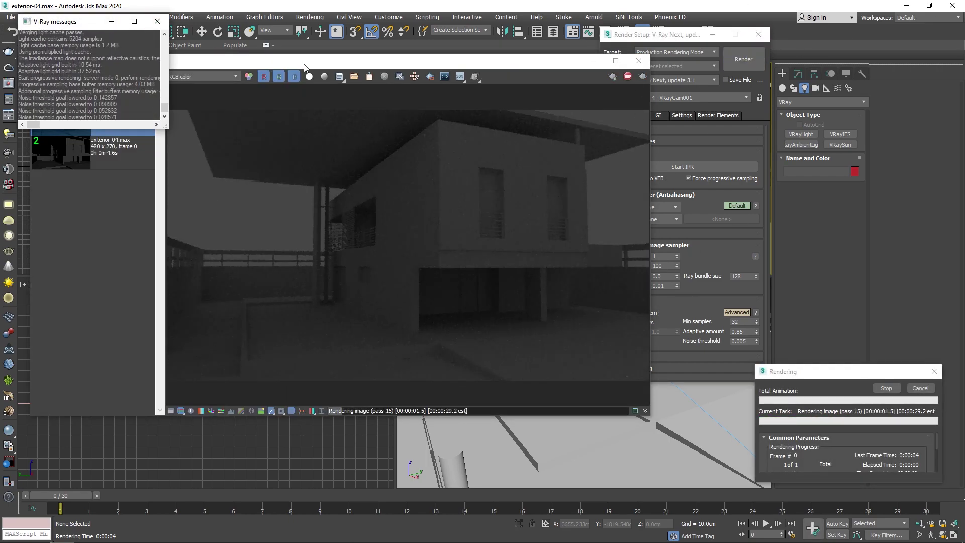
{"action": "left_click_drag", "start_coordinate": [303, 64], "coordinate": [307, 96]}
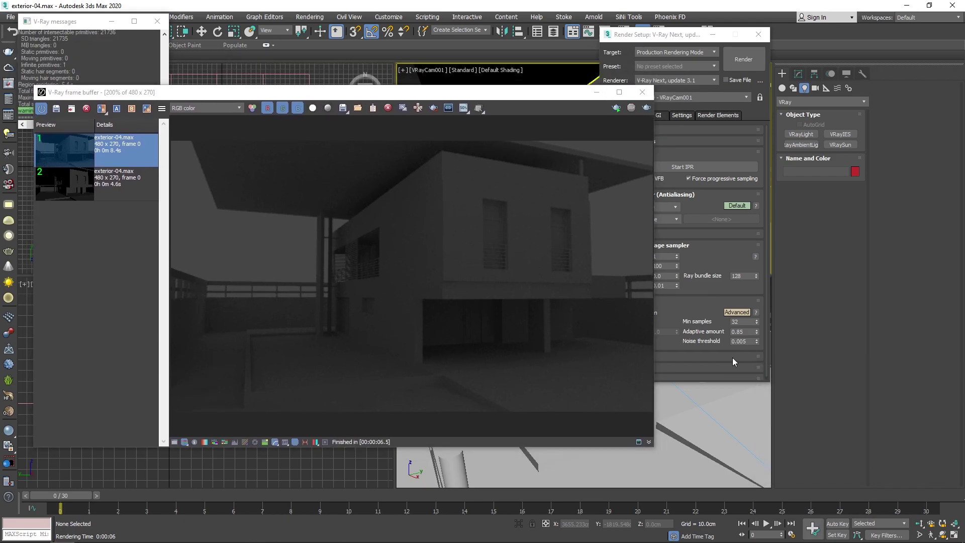
{"action": "left_click", "coordinate": [71, 108]}
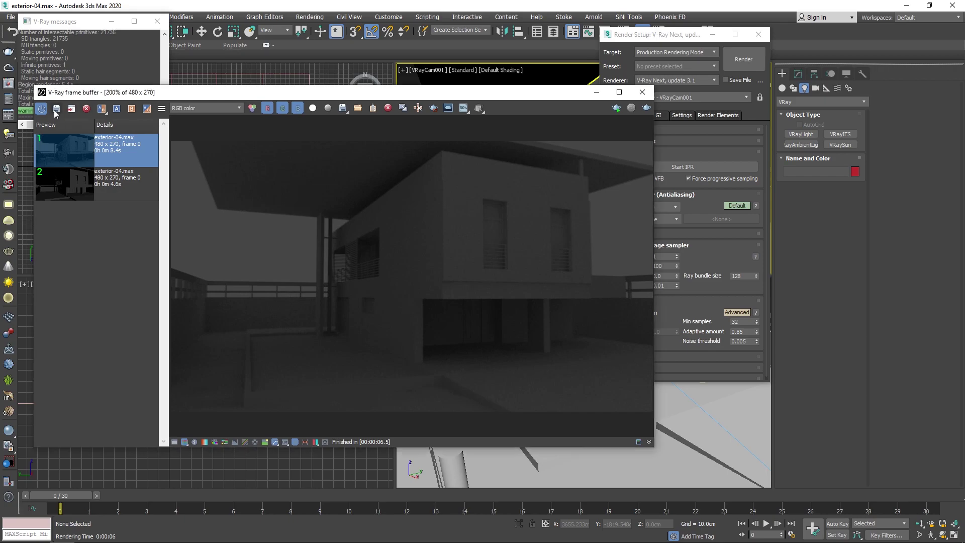
{"action": "left_click", "coordinate": [125, 152]}
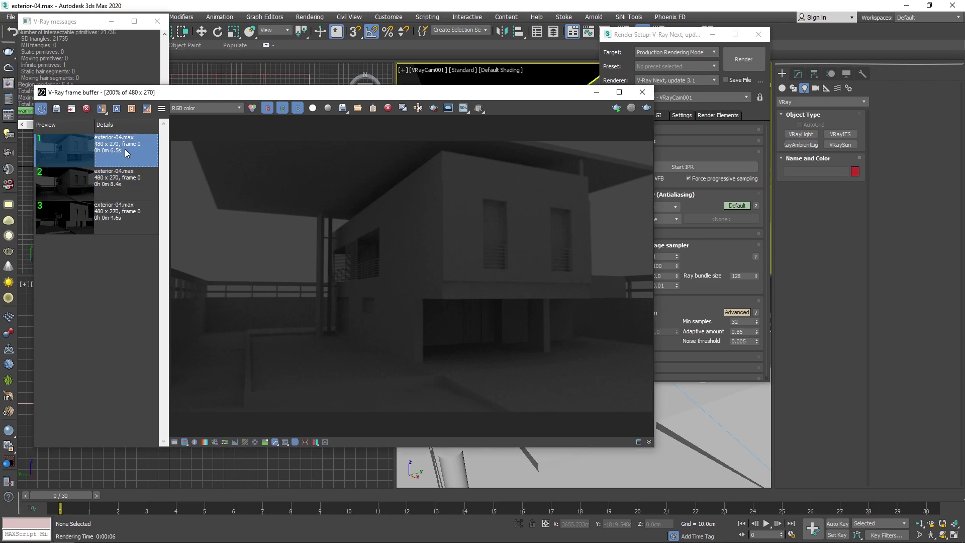
{"action": "double_click", "coordinate": [127, 181]}
{"action": "double_click", "coordinate": [118, 146]}
{"action": "double_click", "coordinate": [112, 186]}
{"action": "double_click", "coordinate": [116, 157]}
Close the frame buffer, Render Setup and V-Ray messages windows, and clear the selection
{"action": "left_click", "coordinate": [641, 92]}
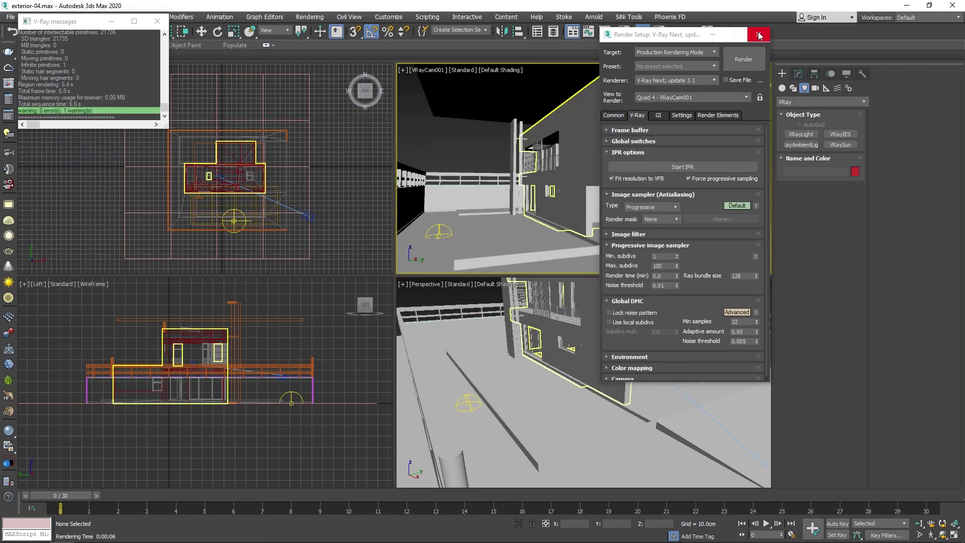
{"action": "left_click", "coordinate": [758, 34]}
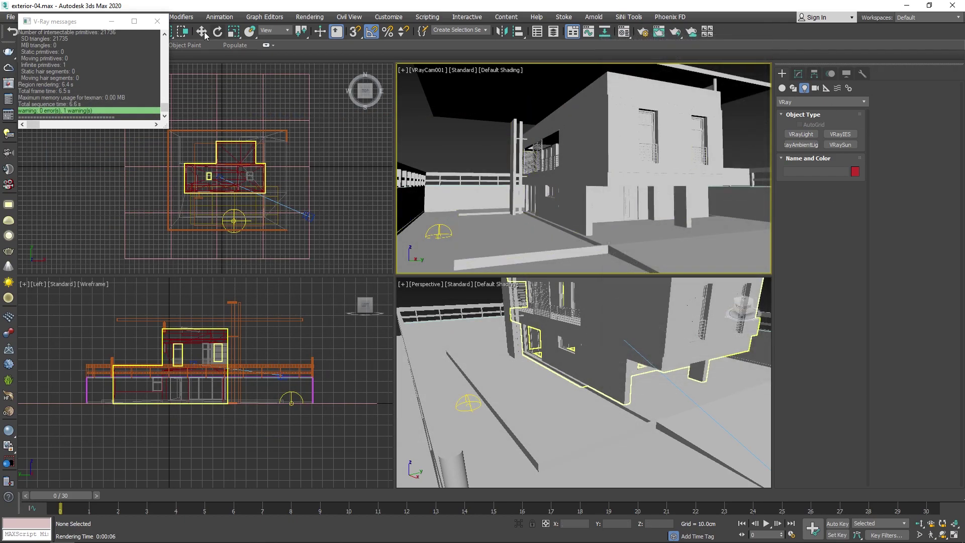
{"action": "left_click", "coordinate": [157, 21]}
{"action": "left_click", "coordinate": [469, 135]}
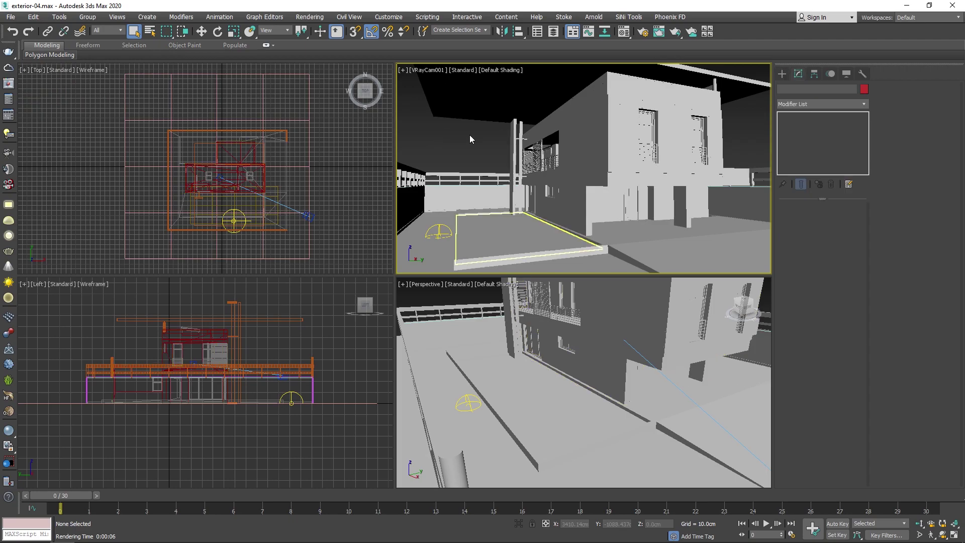
Create a VRayHDRI map in the pink Material Editor sample slot
{"action": "left_click", "coordinate": [437, 235]}
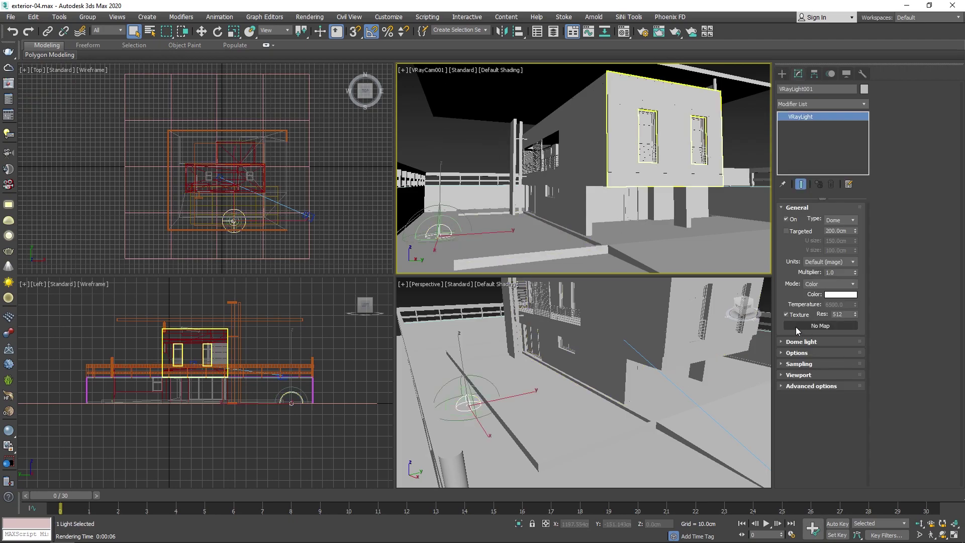
{"action": "left_click", "coordinate": [464, 135]}
{"action": "key", "text": "m"}
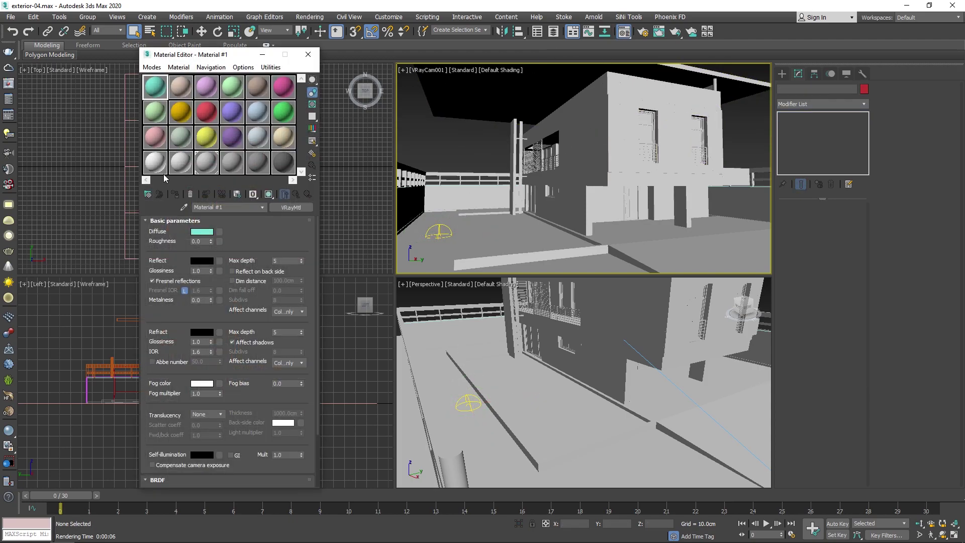
{"action": "left_click", "coordinate": [279, 97]}
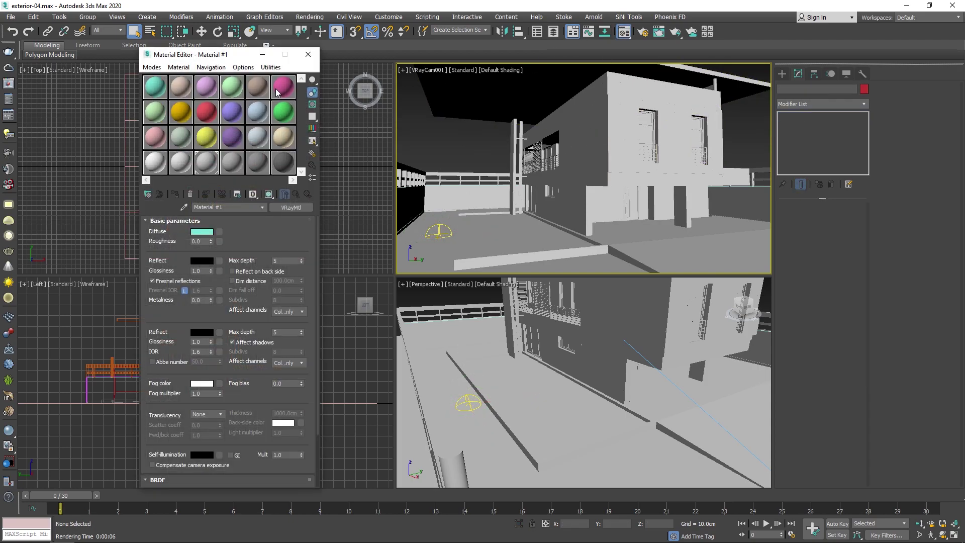
{"action": "left_click", "coordinate": [147, 195]}
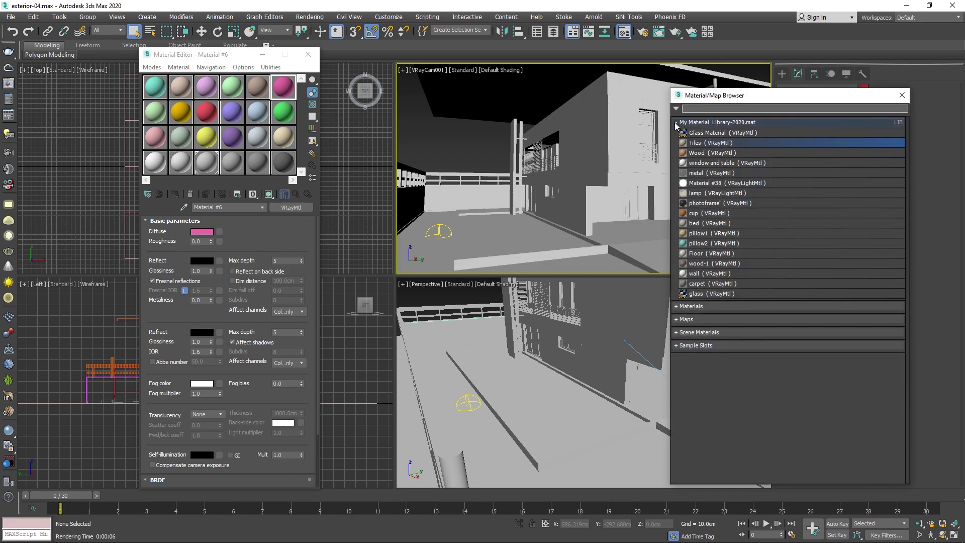
{"action": "left_click", "coordinate": [678, 320]}
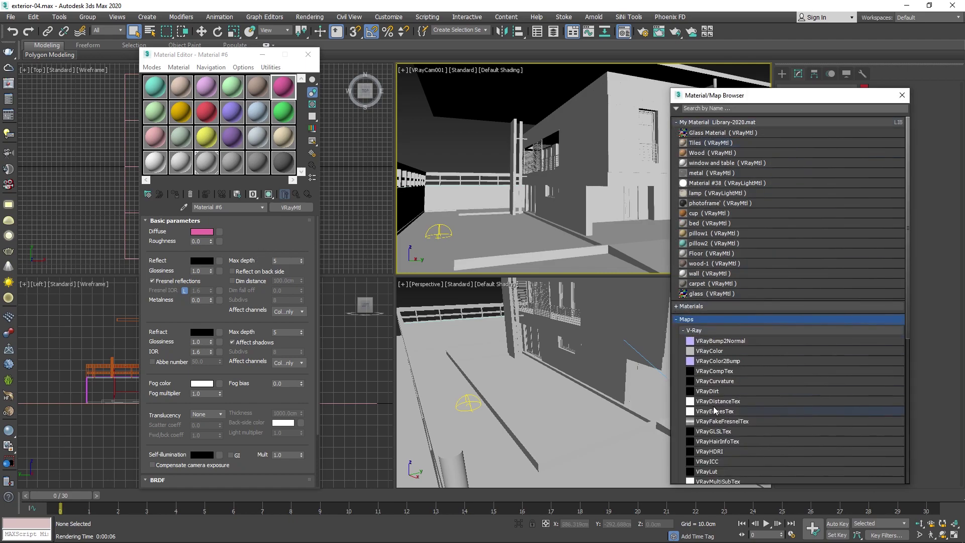
{"action": "scroll", "coordinate": [714, 410], "scroll_direction": "down", "scroll_amount": 2}
{"action": "scroll", "coordinate": [733, 407], "scroll_direction": "down", "scroll_amount": 2}
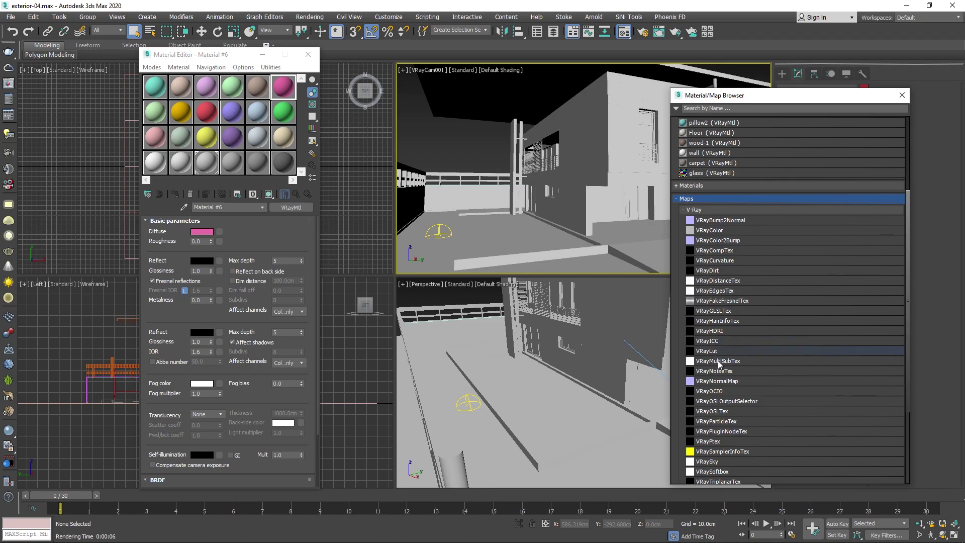
{"action": "double_click", "coordinate": [709, 330]}
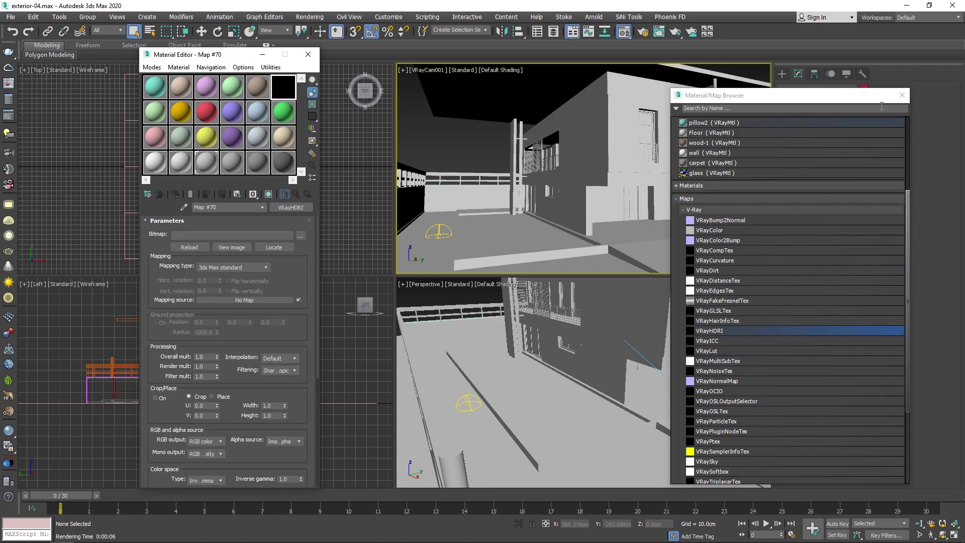
{"action": "left_click", "coordinate": [900, 100]}
Load the_sky_is_on_fire_2k into the VRayHDRI map and set its mapping to Spherical
{"action": "left_click", "coordinate": [300, 236]}
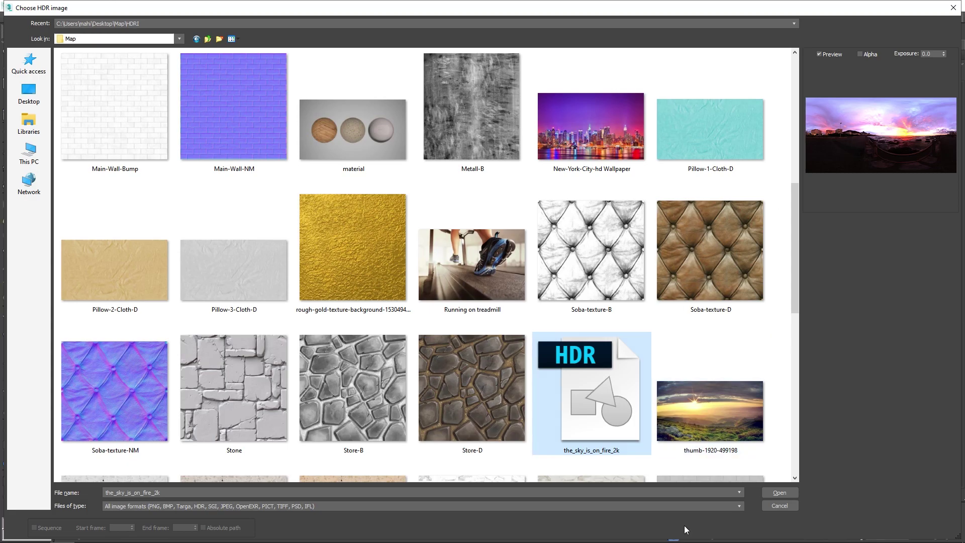
{"action": "left_click", "coordinate": [778, 491]}
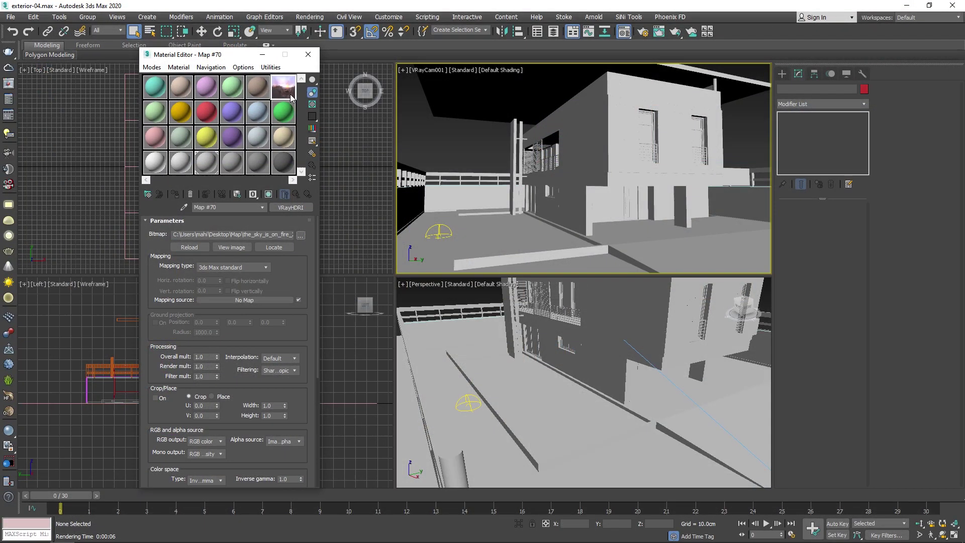
{"action": "double_click", "coordinate": [283, 88]}
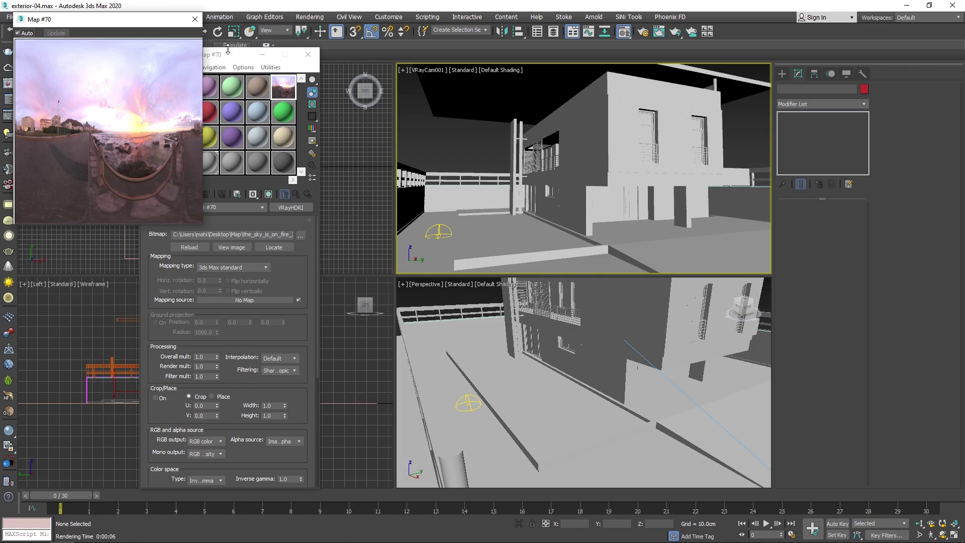
{"action": "left_click_drag", "start_coordinate": [231, 54], "coordinate": [309, 42]}
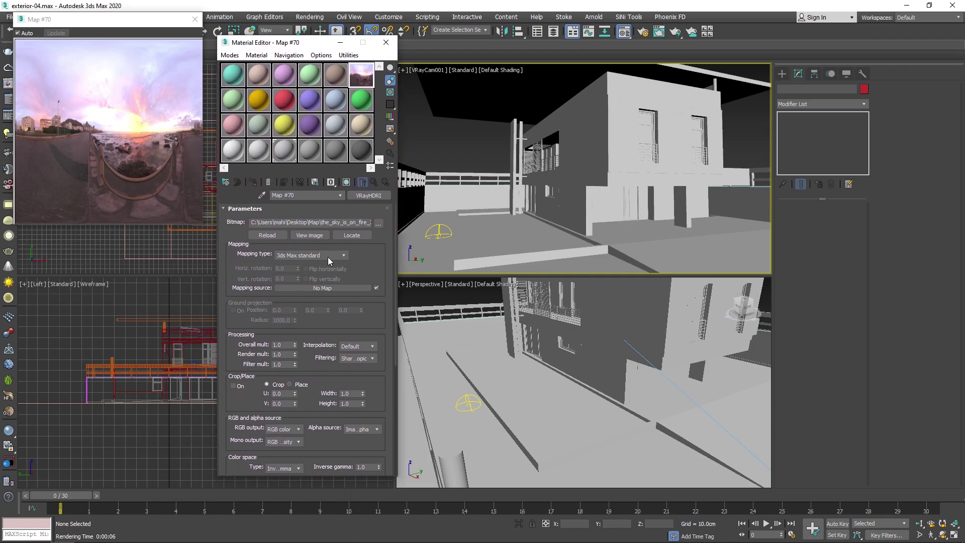
{"action": "left_click", "coordinate": [328, 256]}
{"action": "left_click", "coordinate": [291, 278]}
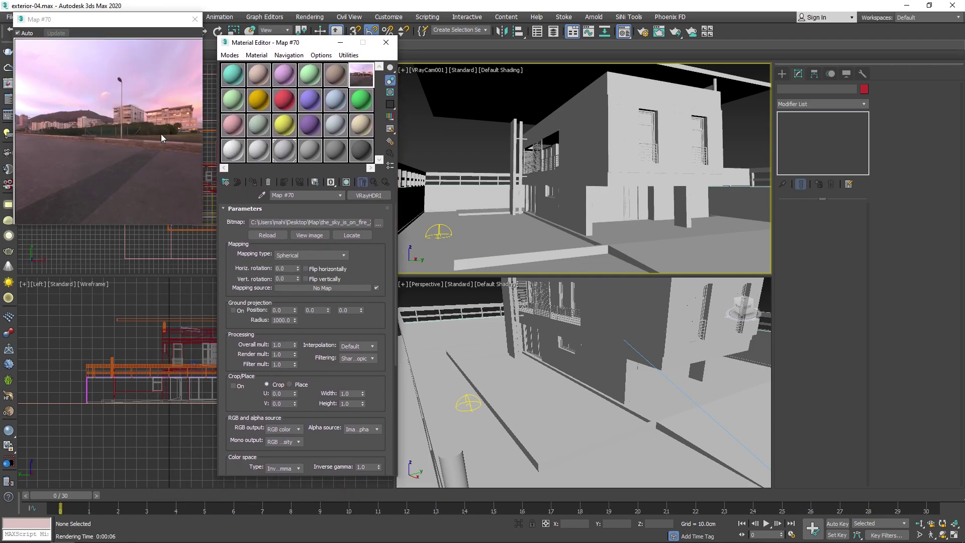
{"action": "left_click", "coordinate": [193, 21]}
{"action": "left_click_drag", "start_coordinate": [302, 42], "coordinate": [244, 34]}
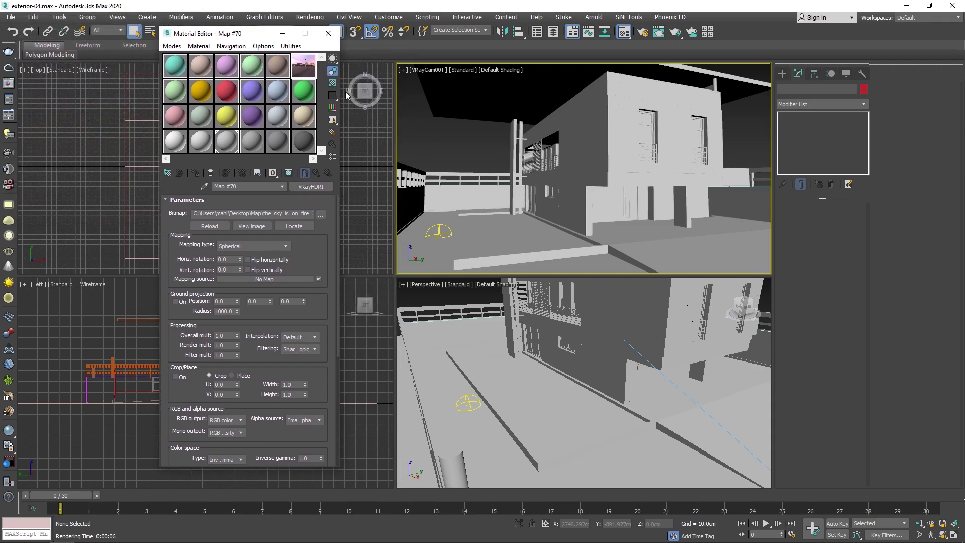
Instance Map #70 VRayHDRI as the dome light's texture, render the sky-lit view, then close it
{"action": "left_click", "coordinate": [439, 234]}
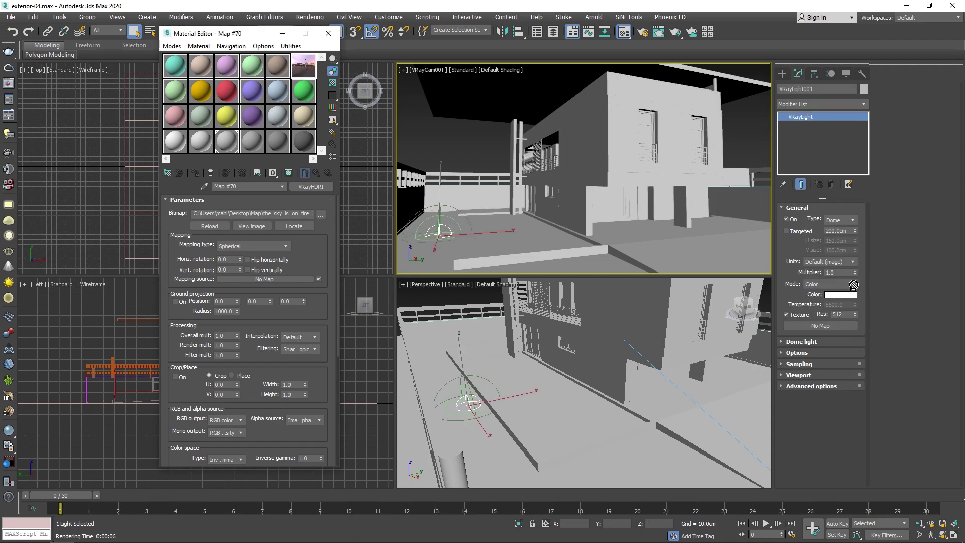
{"action": "left_click_drag", "start_coordinate": [802, 325], "coordinate": [820, 326]}
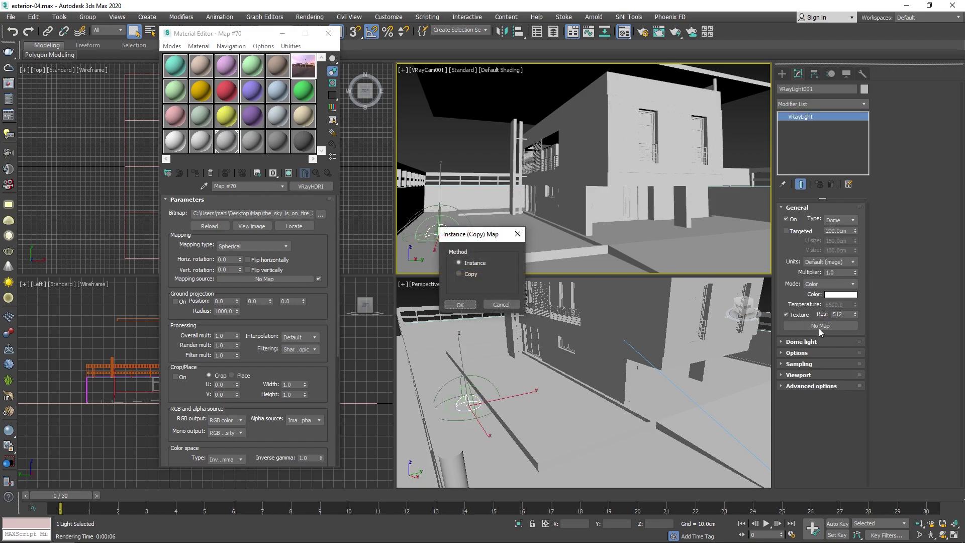
{"action": "left_click", "coordinate": [460, 305]}
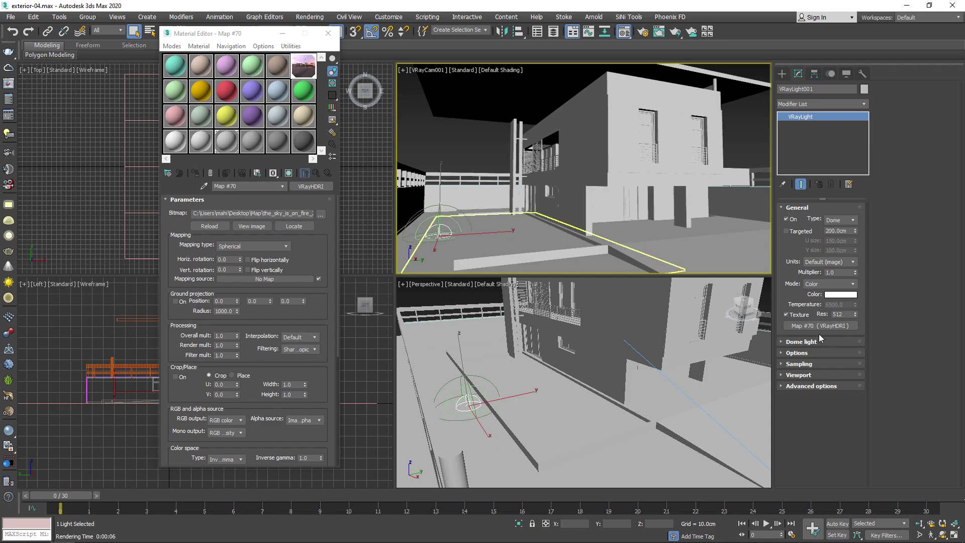
{"action": "key", "text": "shift+q"}
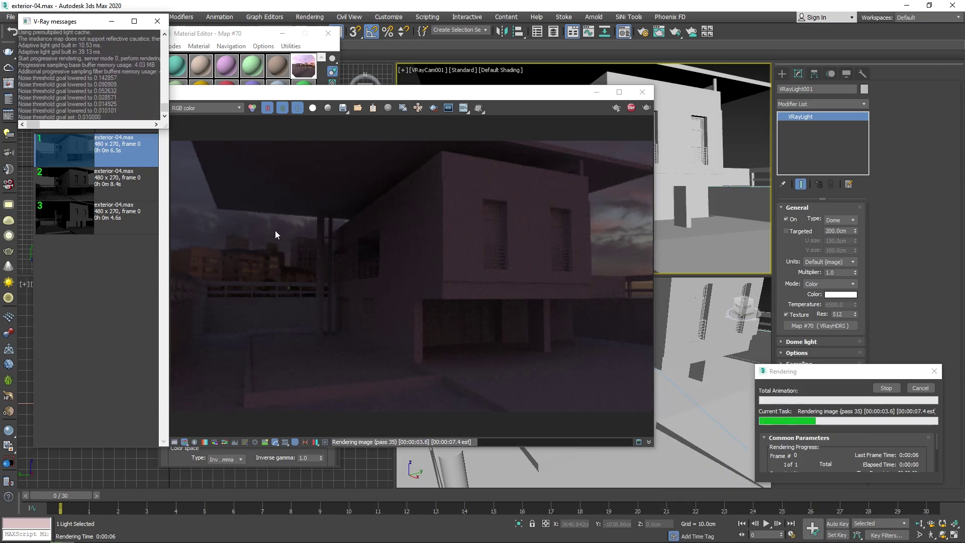
{"action": "left_click", "coordinate": [648, 96]}
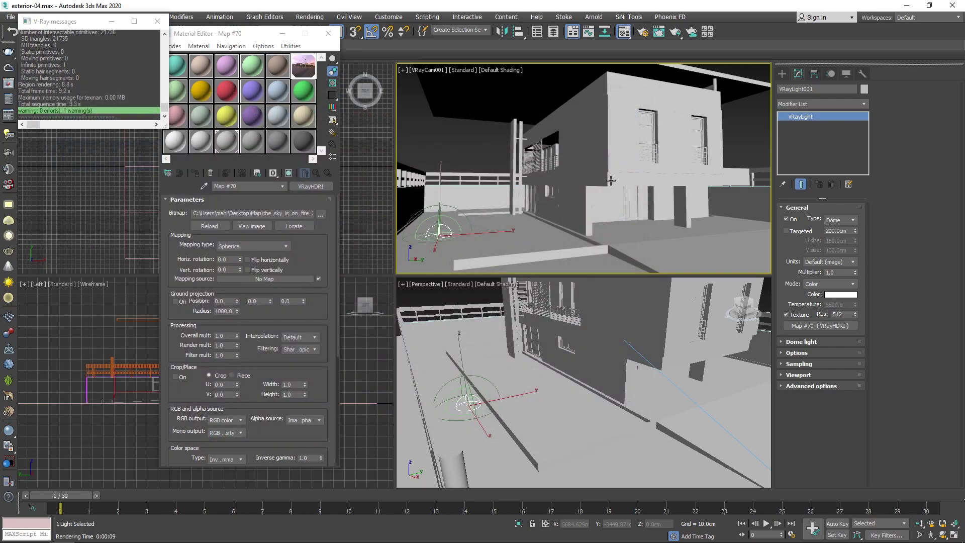
Make the VRayHDRI sky map (Map #70) the environment map as an instance
{"action": "key", "text": "8"}
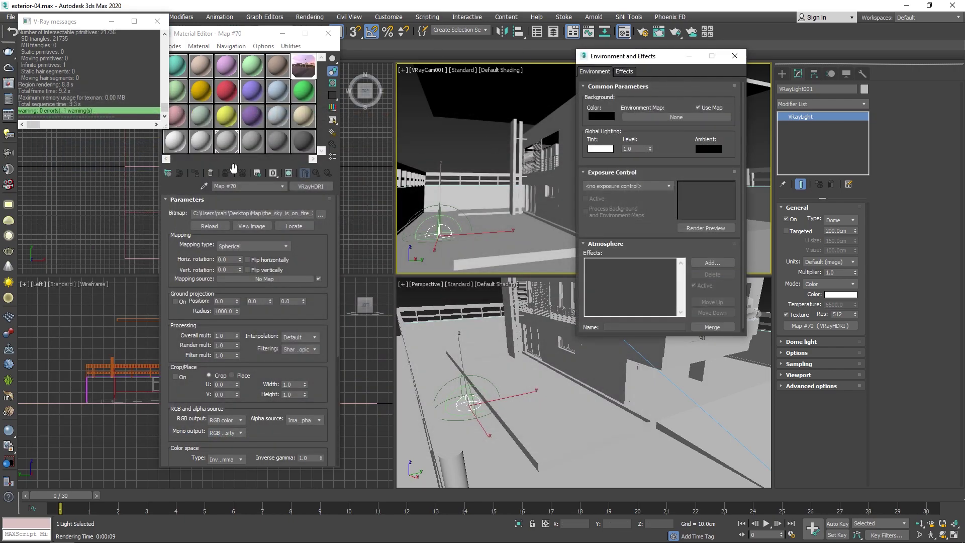
{"action": "left_click_drag", "start_coordinate": [299, 72], "coordinate": [669, 117]}
{"action": "left_click", "coordinate": [646, 223]}
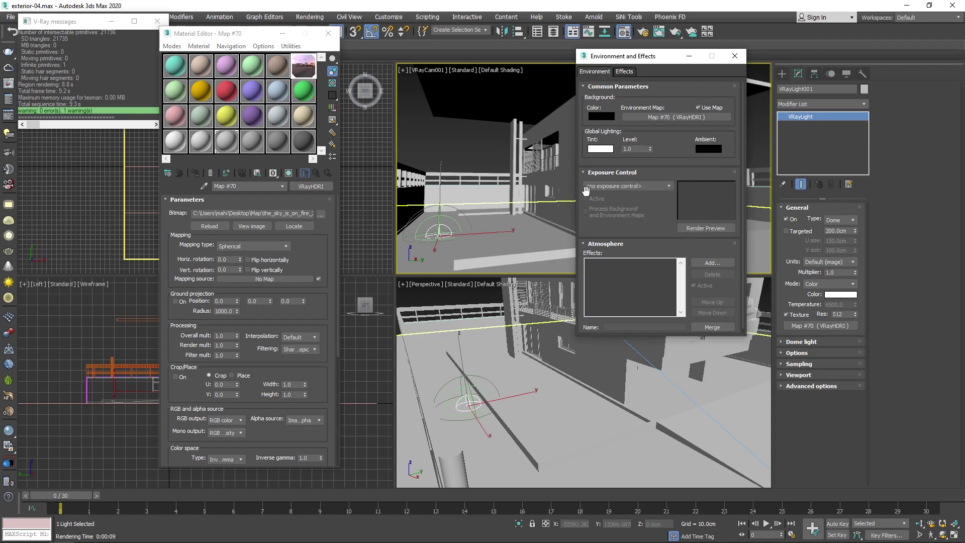
{"action": "left_click", "coordinate": [739, 57]}
Show the environment background behind the VRayCam001 viewport
{"action": "left_click", "coordinate": [478, 147]}
{"action": "left_click", "coordinate": [405, 71]}
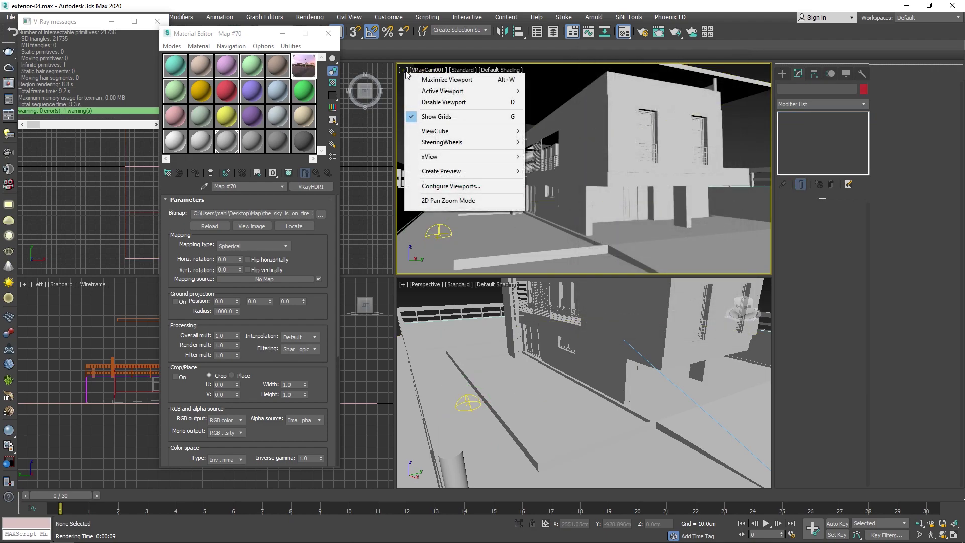
{"action": "left_click", "coordinate": [474, 186]}
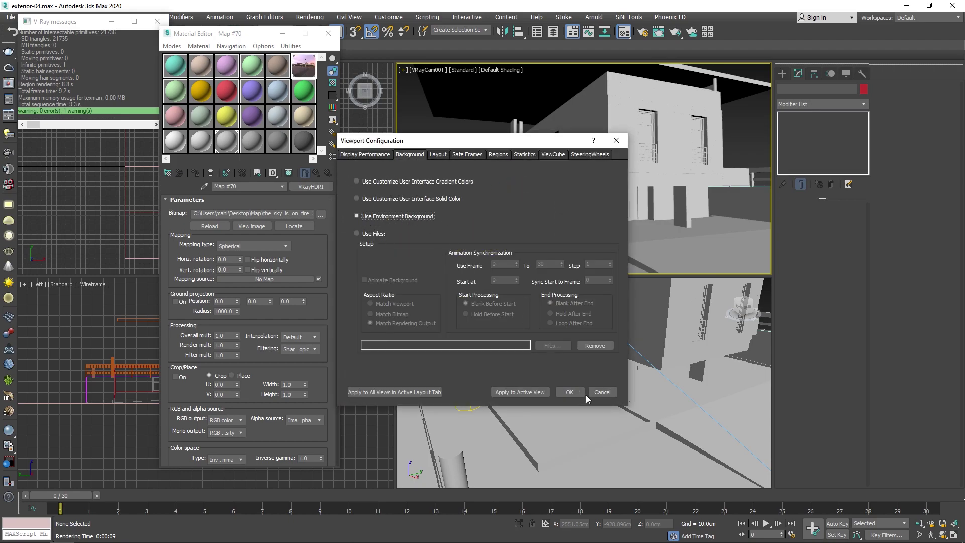
{"action": "left_click", "coordinate": [568, 392]}
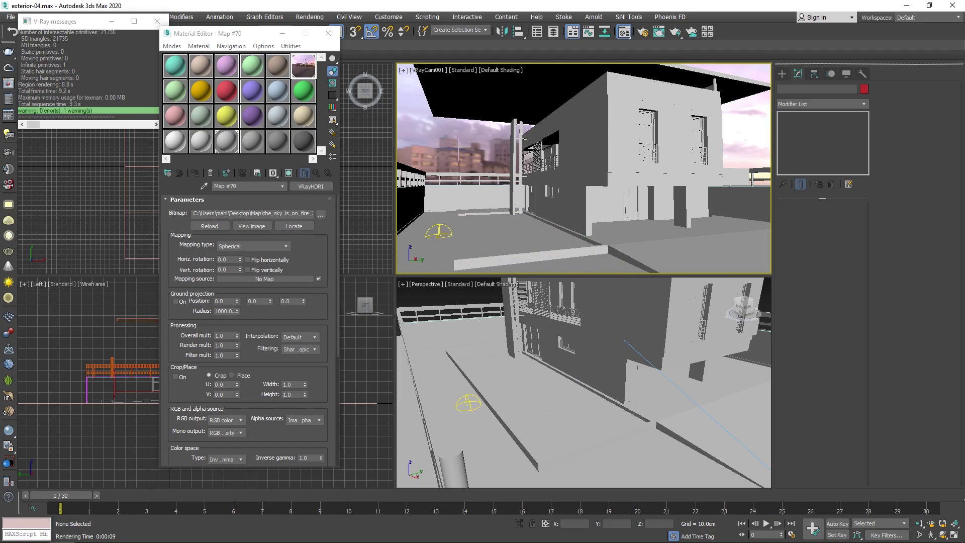
Turn the HDRI sky's horizontal rotation to 329 and test-render the camera view
{"action": "left_click", "coordinate": [332, 70]}
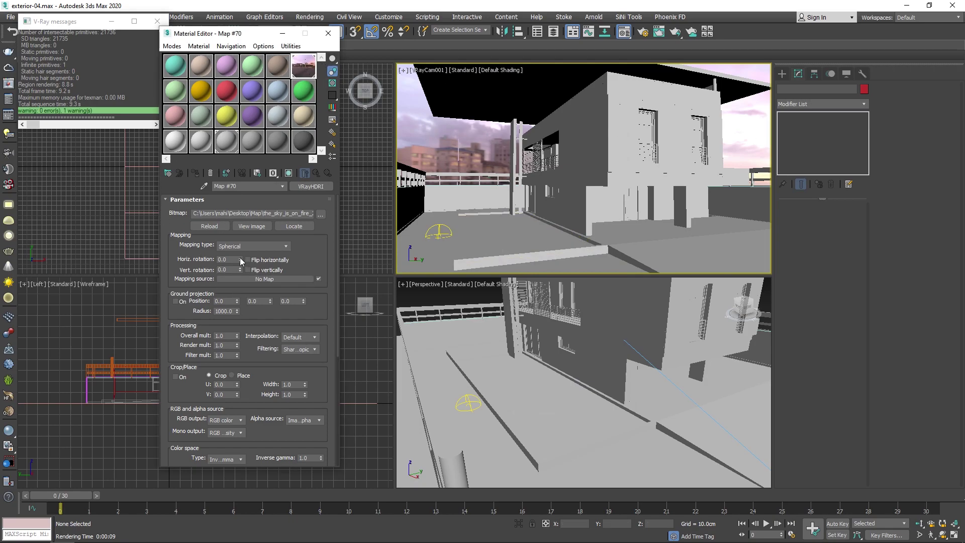
{"action": "mouse_move", "coordinate": [240, 259]}
{"action": "left_mouse_down"}
{"action": "mouse_move", "coordinate": [202, 213]}
{"action": "mouse_move", "coordinate": [164, 135]}
{"action": "mouse_move", "coordinate": [163, 110]}
{"action": "mouse_move", "coordinate": [146, 95]}
{"action": "left_mouse_up"}
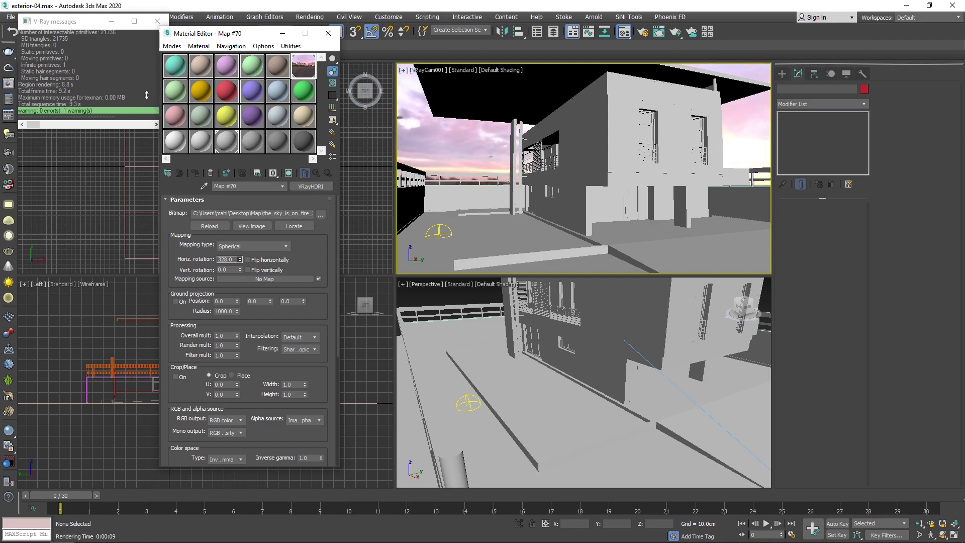
{"action": "left_click_drag", "start_coordinate": [146, 96], "coordinate": [146, 95]}
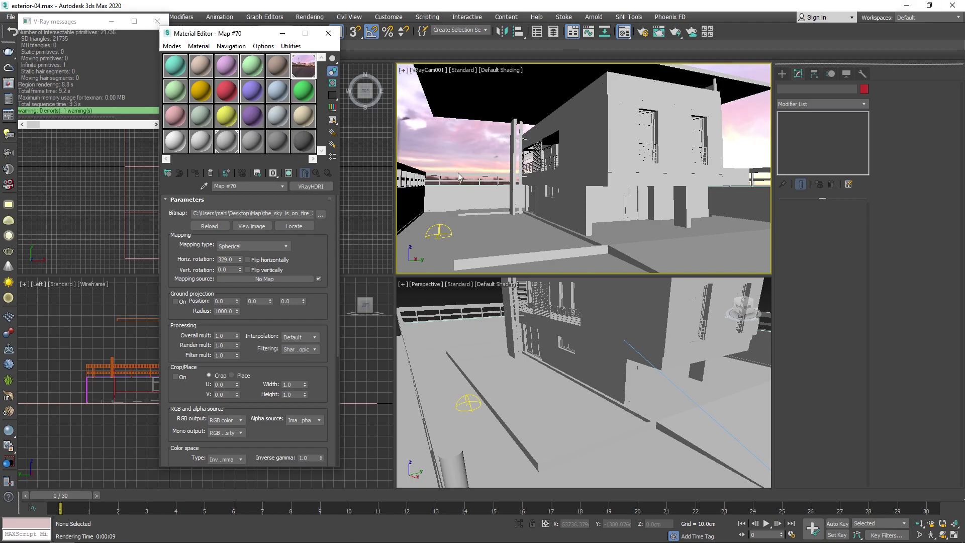
{"action": "key", "text": "shift+q"}
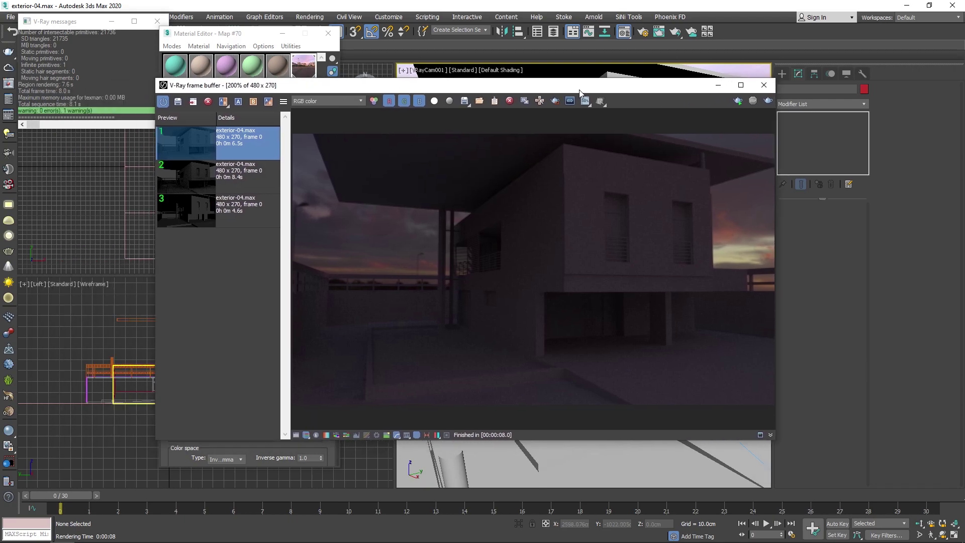
Save the new dusk-sky render to the V-Ray render history
{"action": "left_click_drag", "start_coordinate": [457, 96], "coordinate": [587, 85]}
{"action": "left_click", "coordinate": [188, 99]}
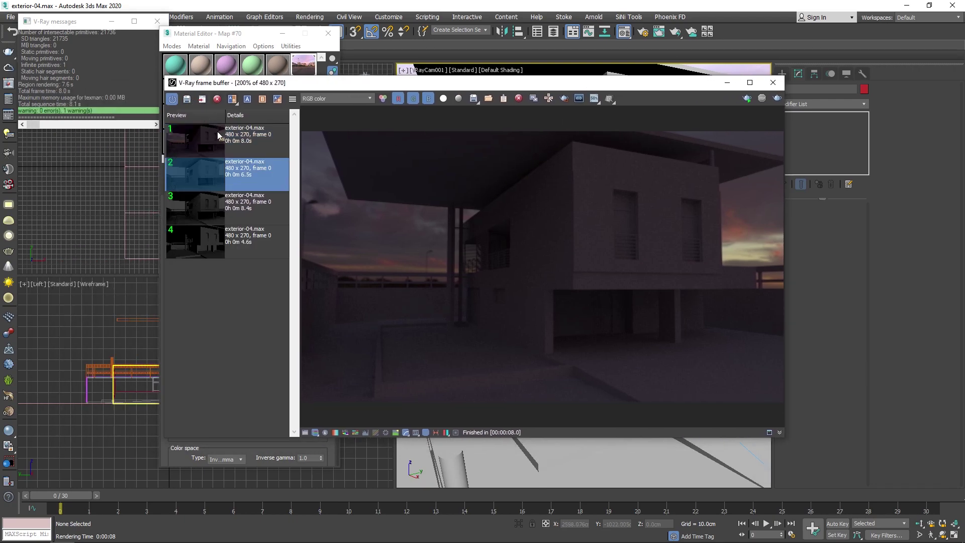
{"action": "left_click", "coordinate": [245, 144]}
Compare it with the earlier saved renders, then close the frame buffer and Material Editor
{"action": "left_click", "coordinate": [232, 171]}
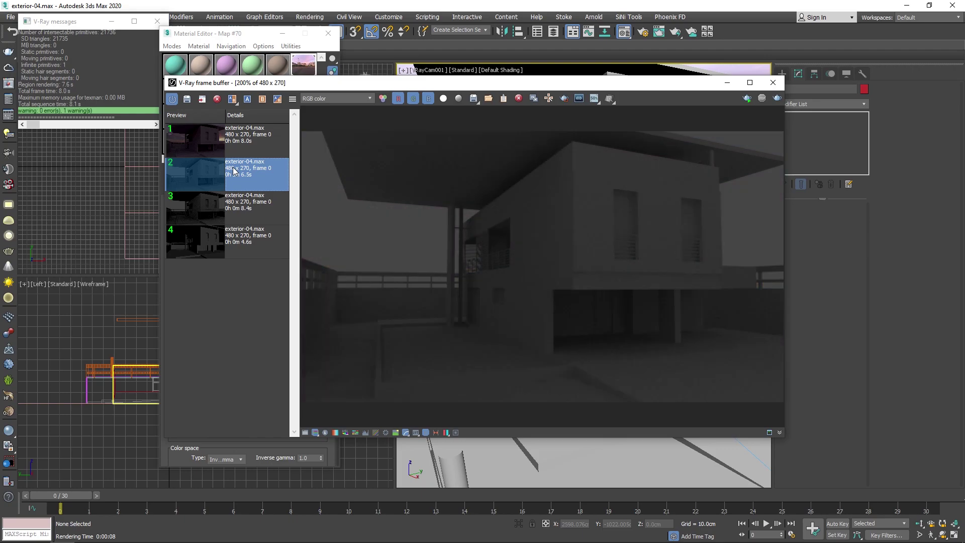
{"action": "left_click", "coordinate": [253, 203]}
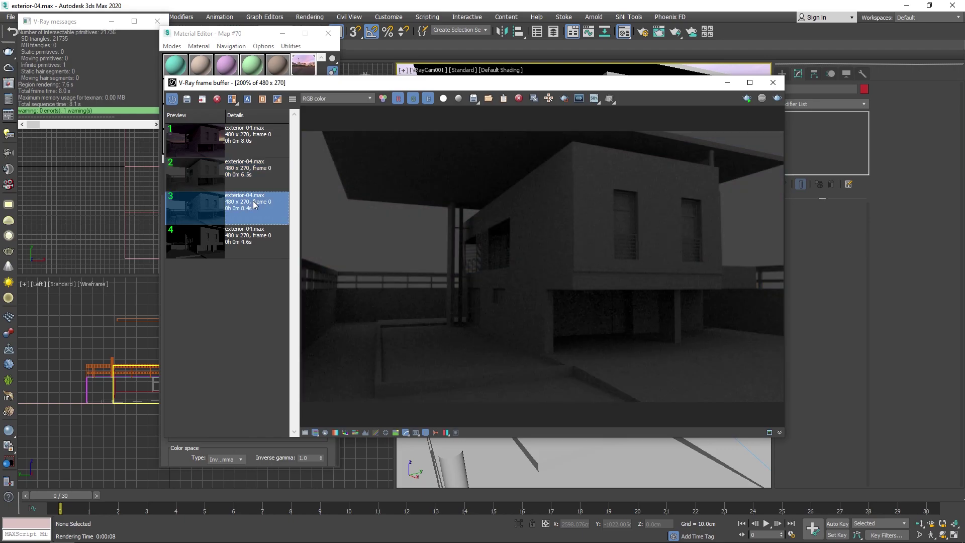
{"action": "left_click", "coordinate": [237, 249]}
{"action": "left_click", "coordinate": [245, 136]}
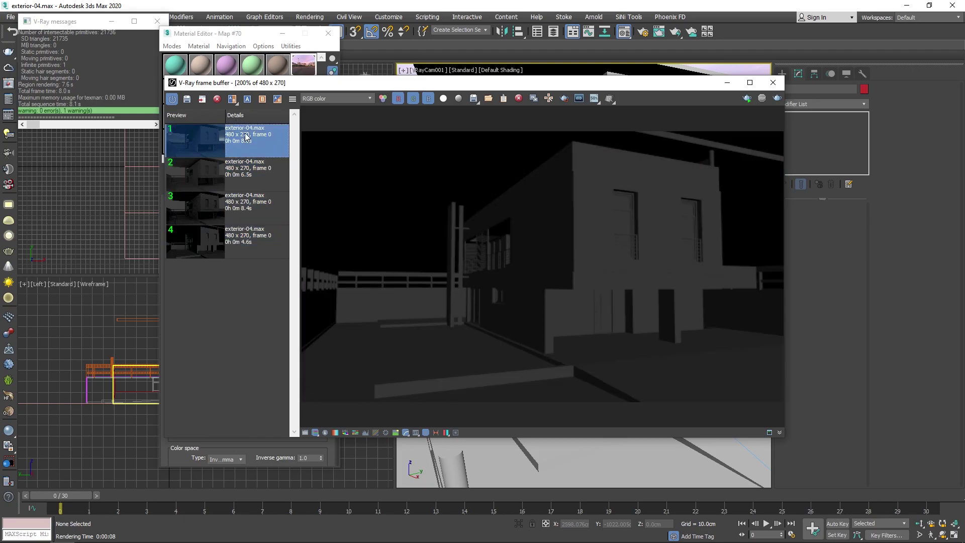
{"action": "left_click", "coordinate": [773, 82]}
{"action": "left_click", "coordinate": [328, 33]}
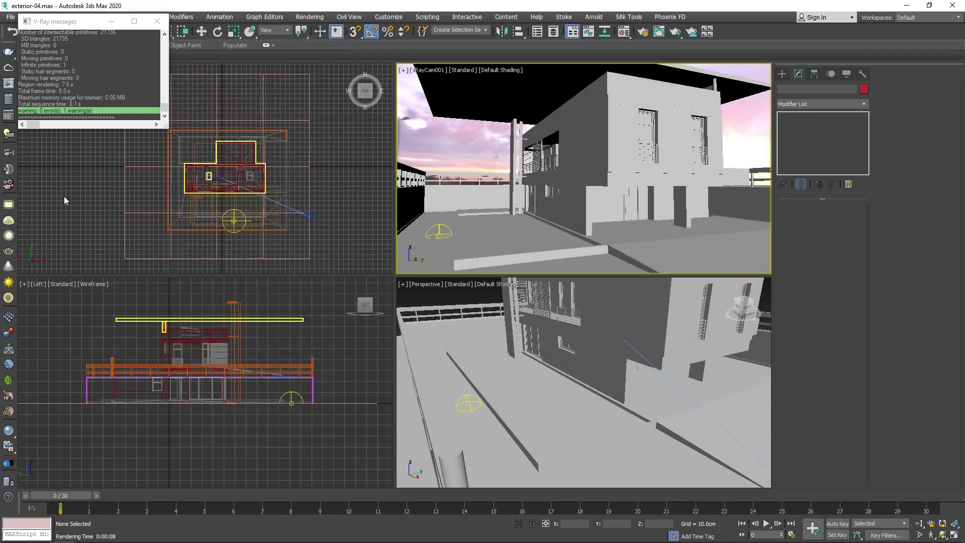
Change VRayCam001's shutter speed from 100 to 200, then deselect the camera
{"action": "left_click", "coordinate": [310, 216]}
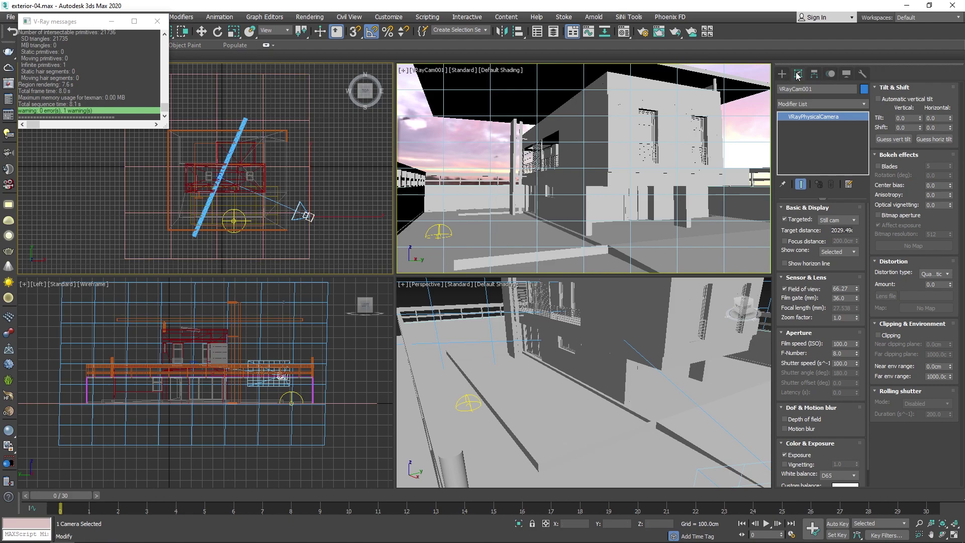
{"action": "scroll", "coordinate": [823, 382], "scroll_direction": "down", "scroll_amount": 1}
{"action": "double_click", "coordinate": [840, 326]}
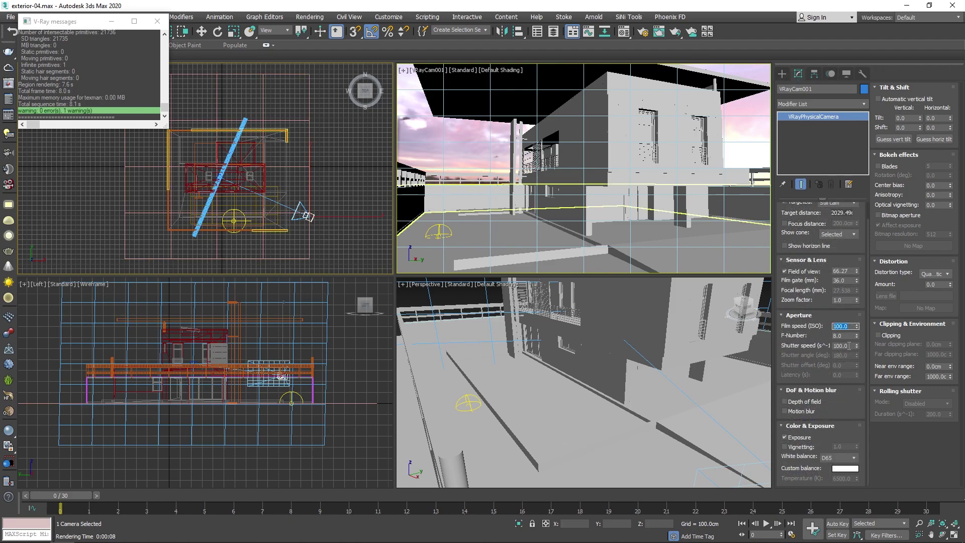
{"action": "double_click", "coordinate": [849, 345]}
{"action": "type", "text": "200"}
{"action": "key", "text": "Return"}
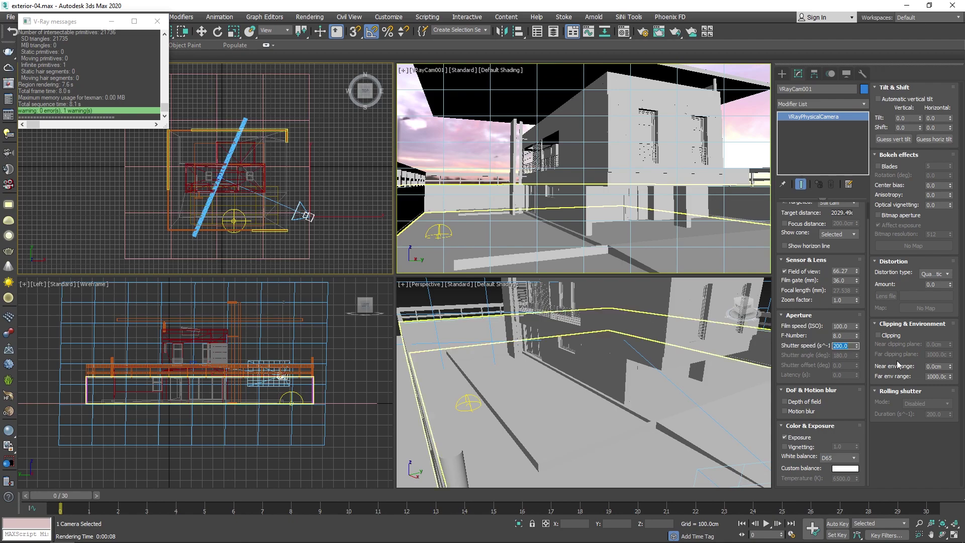
{"action": "left_click", "coordinate": [470, 146]}
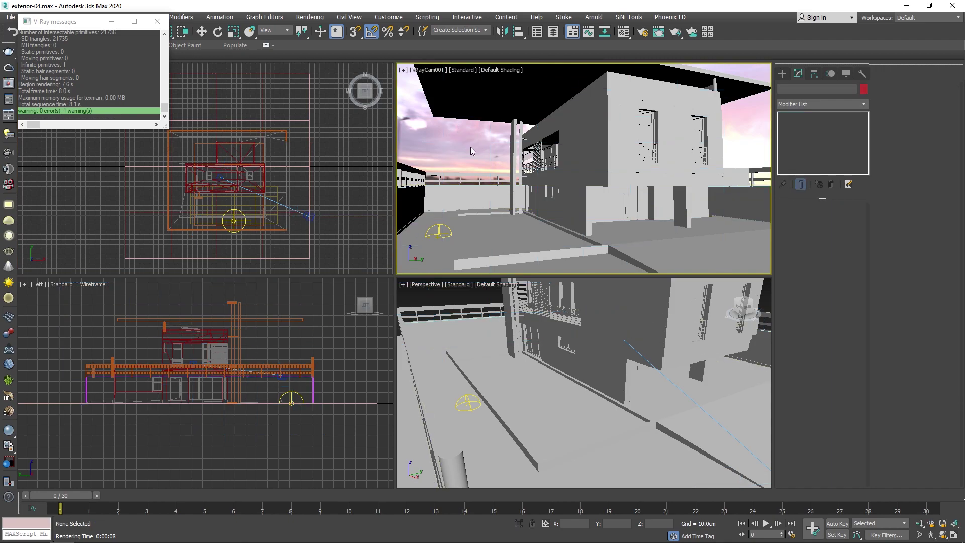
Render the camera view, save it to history, and compare it with the brighter previous render
{"action": "key", "text": "shift+q"}
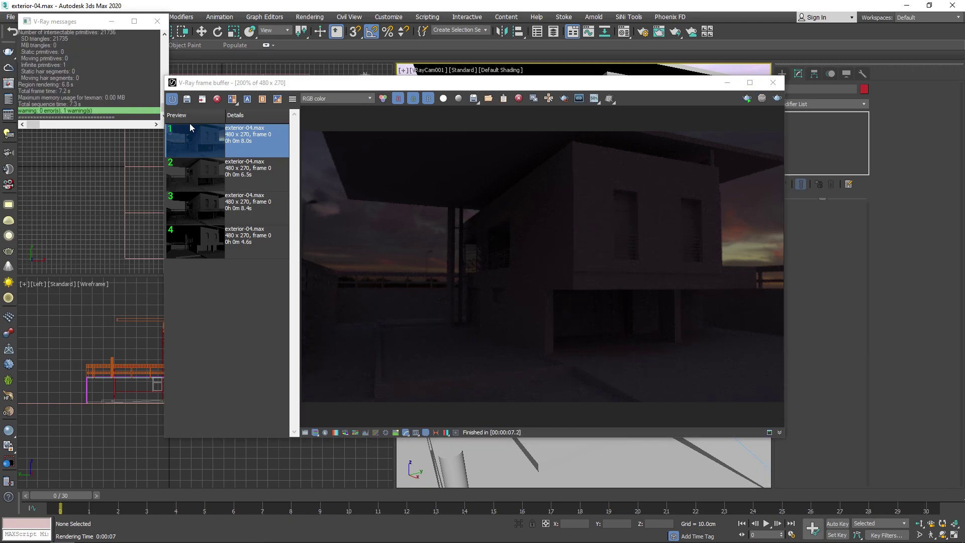
{"action": "left_click", "coordinate": [186, 99]}
{"action": "left_click", "coordinate": [247, 145]}
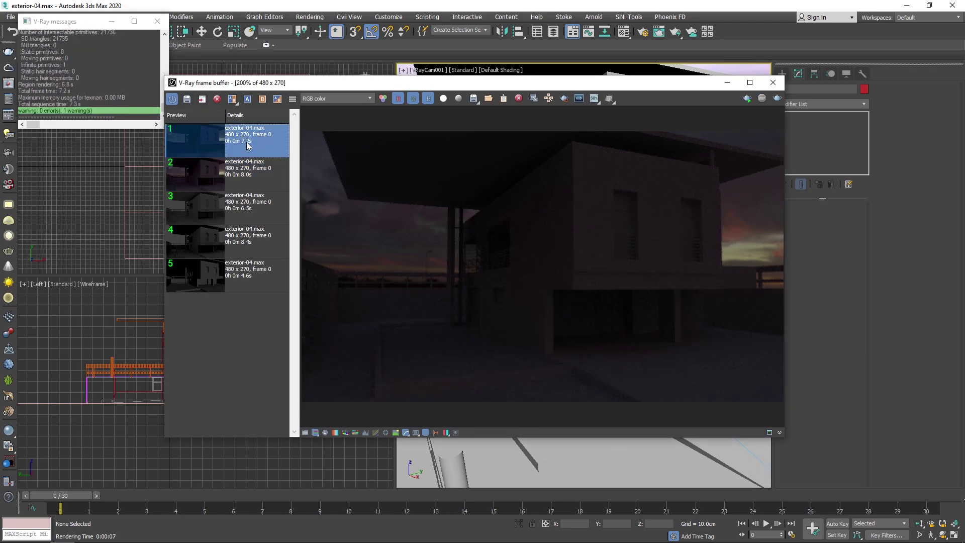
{"action": "left_click", "coordinate": [274, 185]}
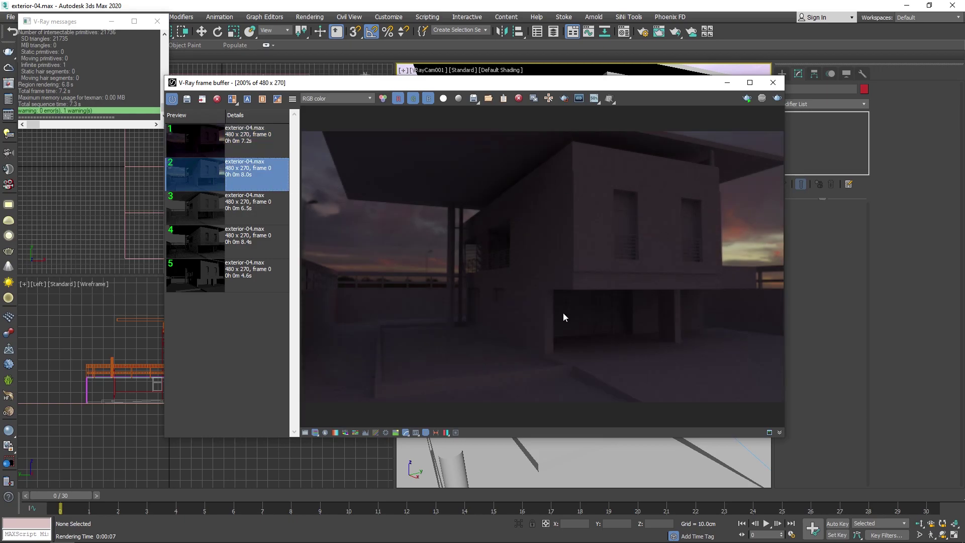
{"action": "left_click", "coordinate": [240, 143]}
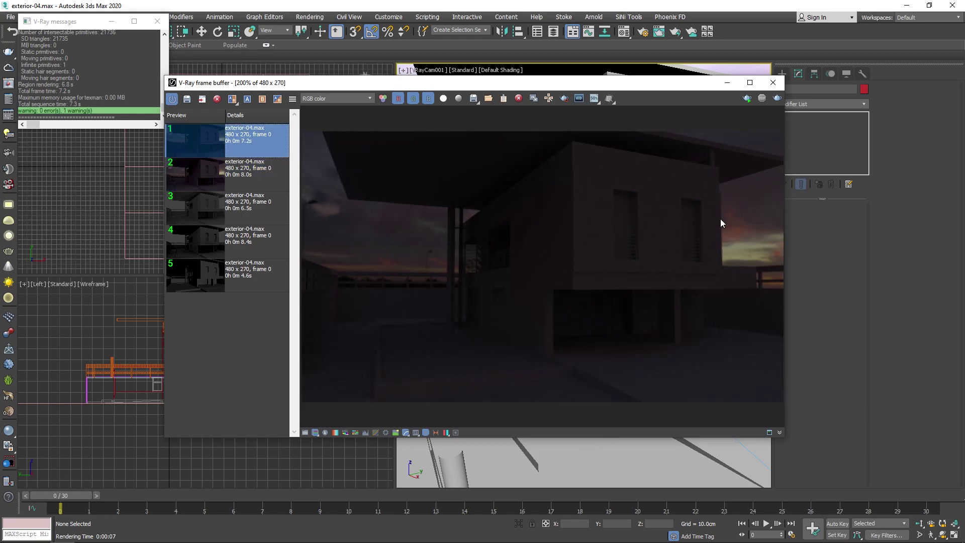
Close the frame buffer and reselect VRayCam001 for adjustment
{"action": "left_click", "coordinate": [773, 83]}
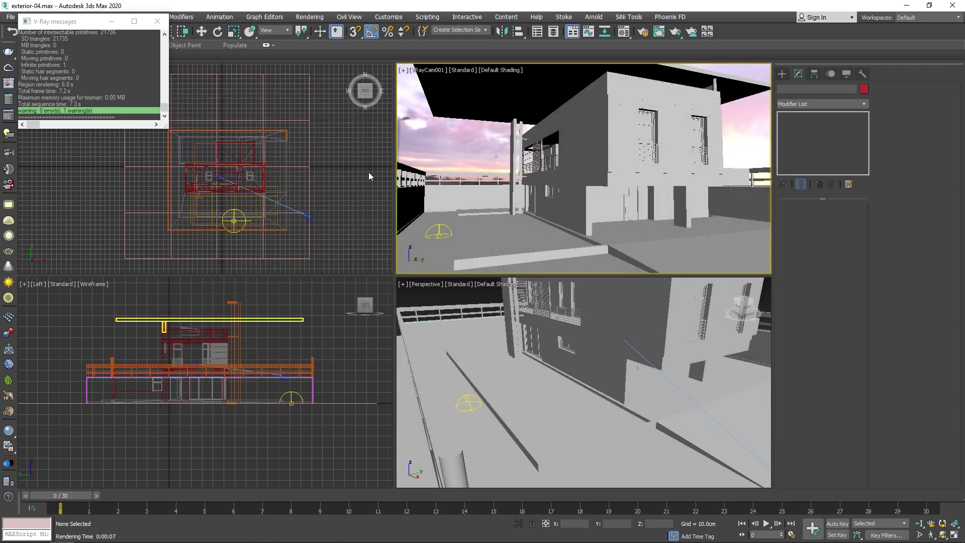
{"action": "left_click", "coordinate": [310, 216]}
{"action": "scroll", "coordinate": [808, 274], "scroll_direction": "down", "scroll_amount": 1}
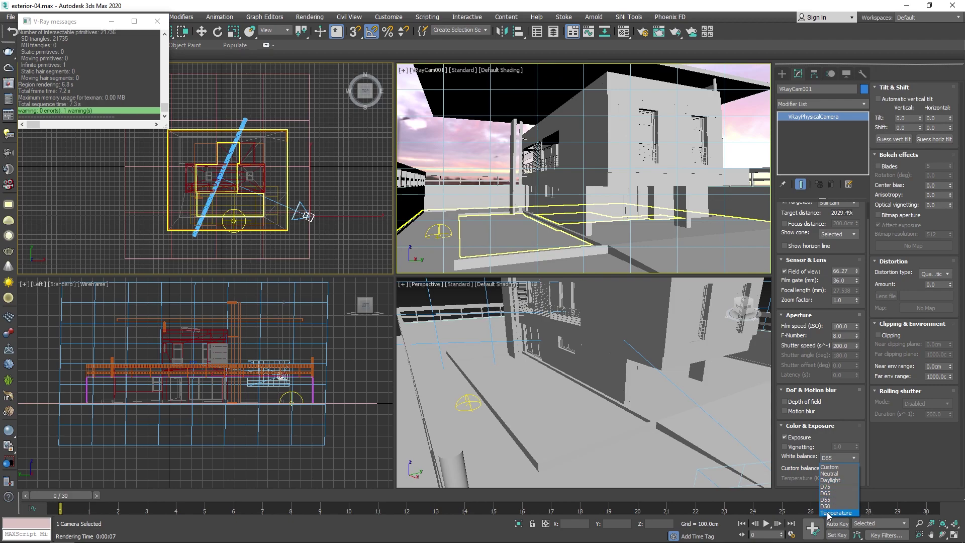
Set VRayCam001's white balance to Temperature at 5000 K, then deselect and render the camera view
{"action": "left_click", "coordinate": [837, 466]}
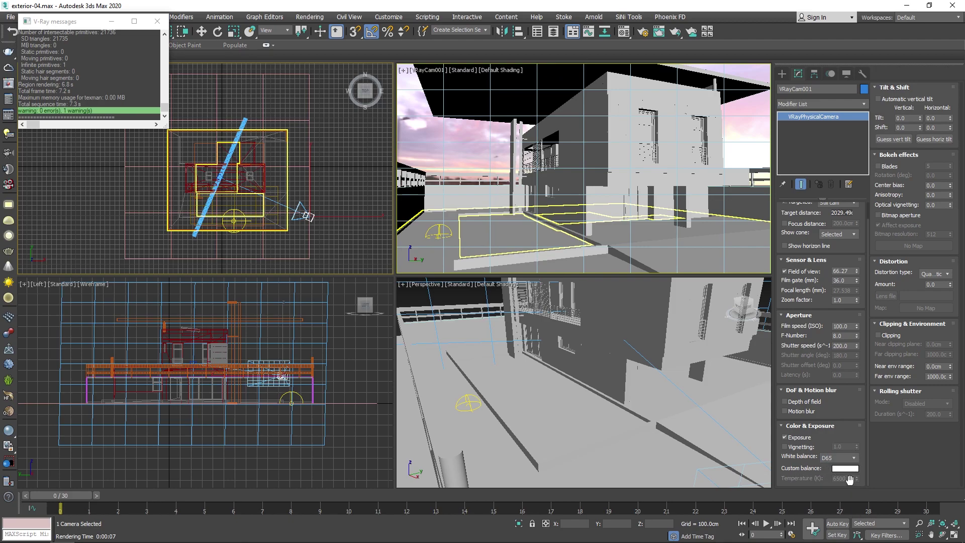
{"action": "left_click", "coordinate": [837, 458]}
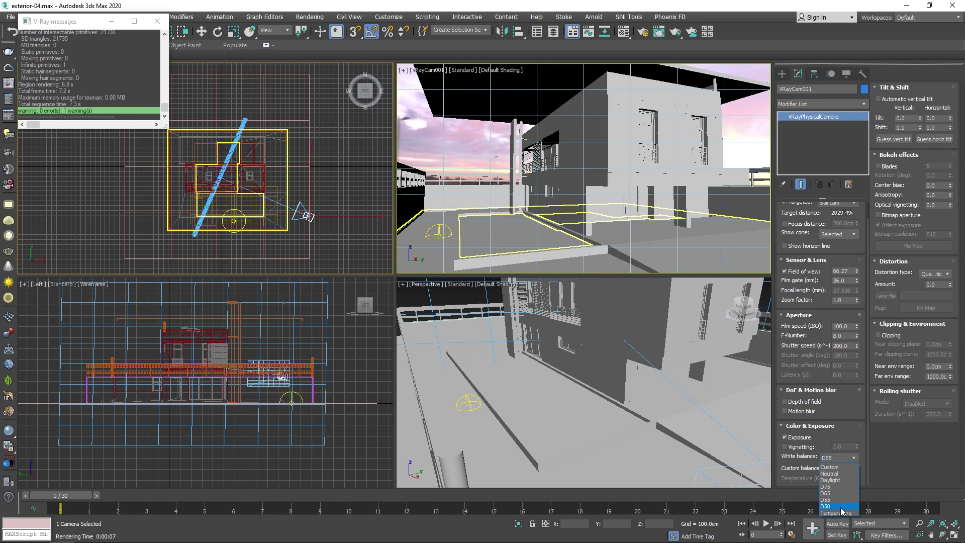
{"action": "left_click", "coordinate": [841, 512]}
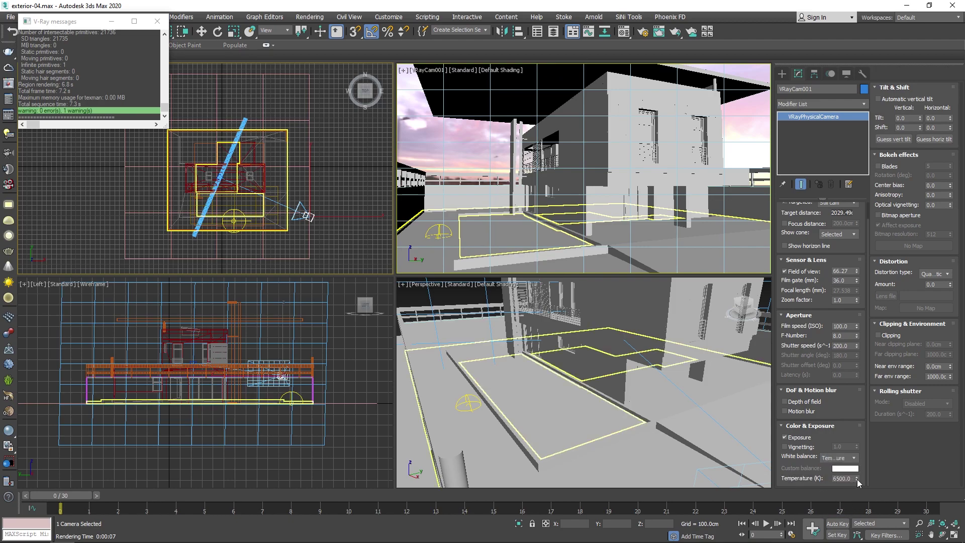
{"action": "double_click", "coordinate": [844, 478]}
{"action": "type", "text": "5"}
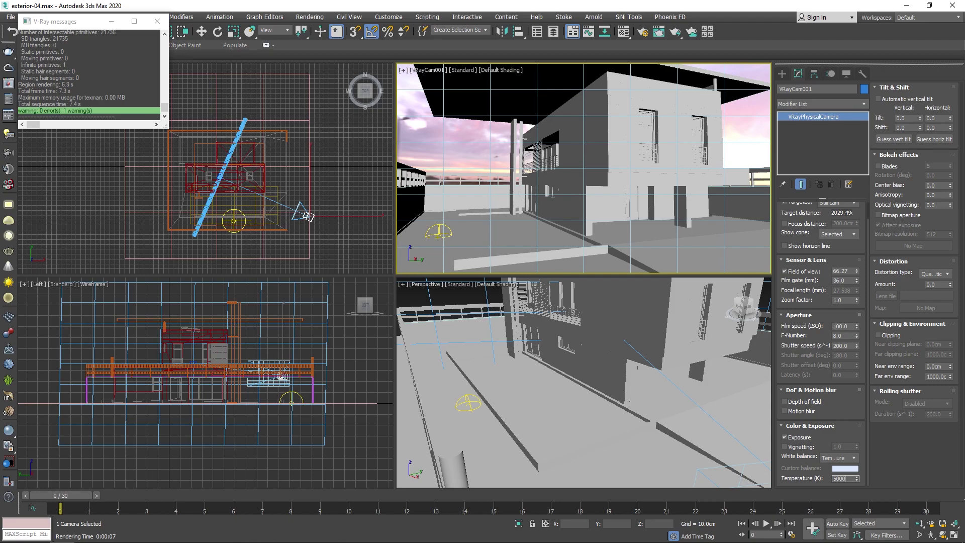
{"action": "key", "text": "Return"}
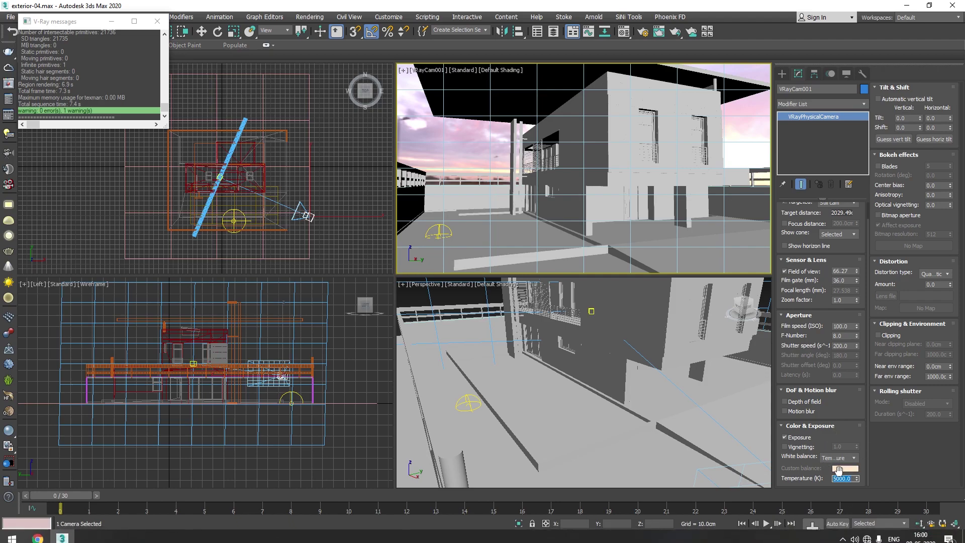
{"action": "left_click", "coordinate": [475, 148]}
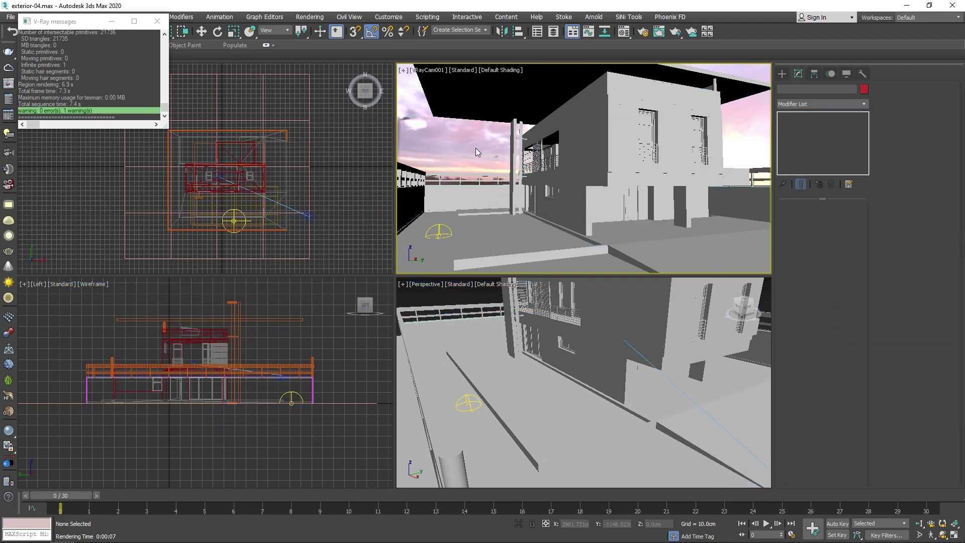
{"action": "key", "text": "shift+q"}
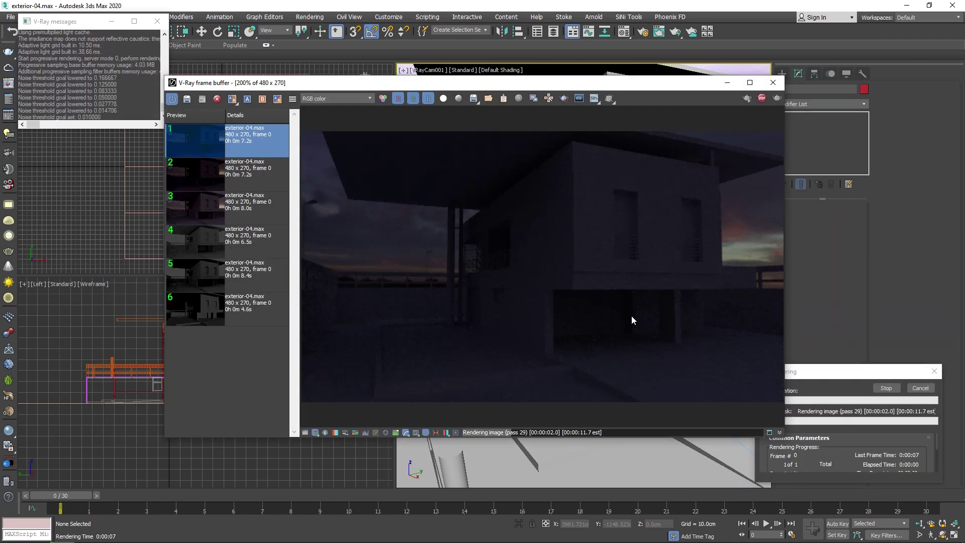
Close the render windows and place a VRaySun in the Top view aimed at the house
{"action": "left_click", "coordinate": [772, 83]}
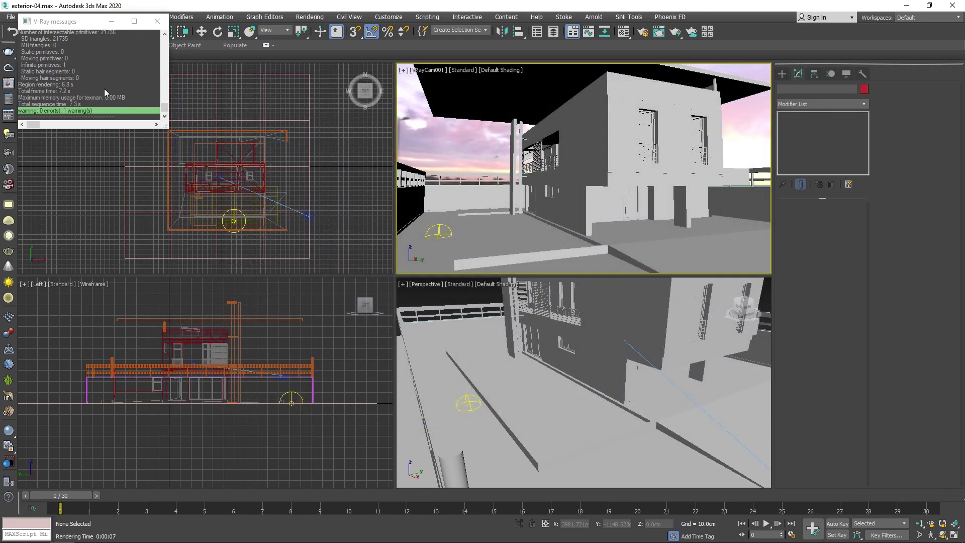
{"action": "left_click", "coordinate": [157, 21]}
{"action": "left_click", "coordinate": [782, 74]}
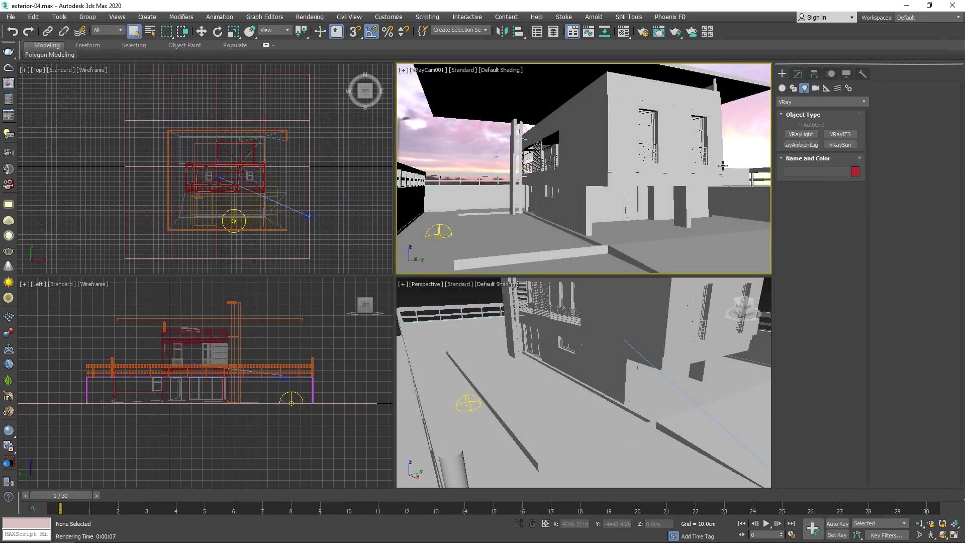
{"action": "left_click", "coordinate": [837, 144]}
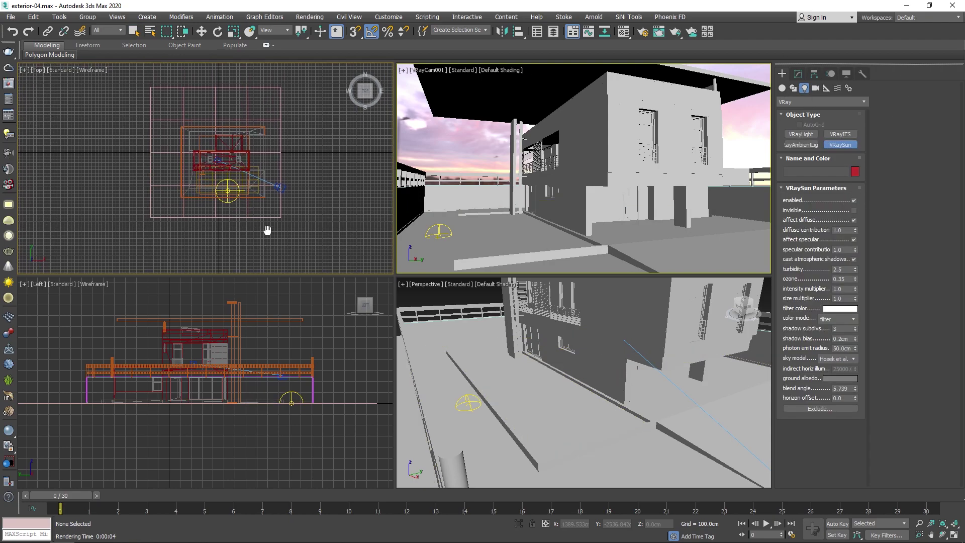
{"action": "left_click_drag", "start_coordinate": [238, 265], "coordinate": [238, 269]}
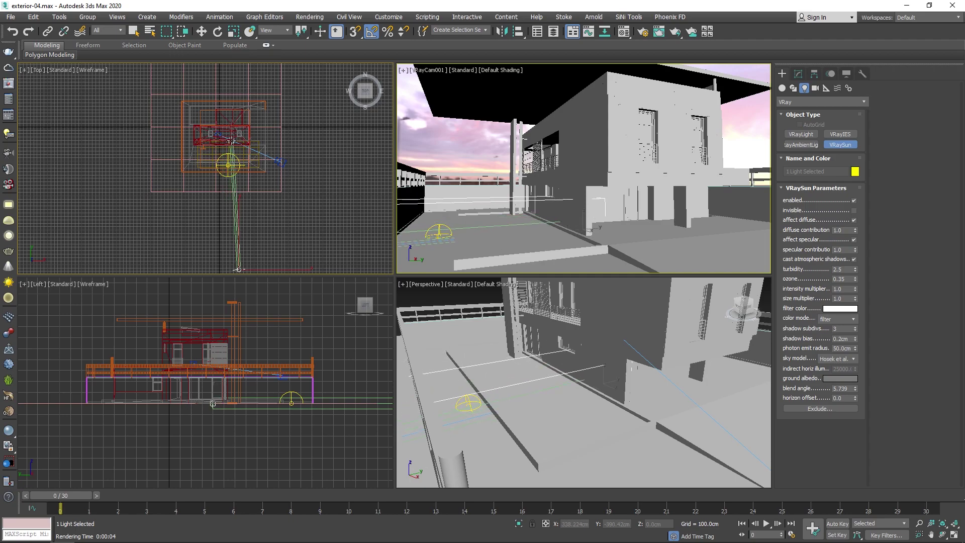
{"action": "left_click_drag", "start_coordinate": [238, 269], "coordinate": [238, 270]}
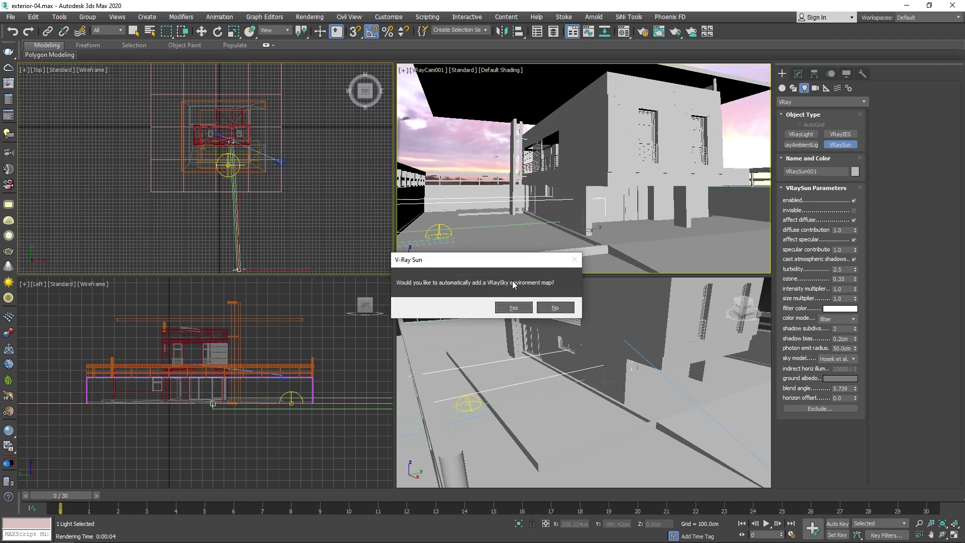
Decline the VRaySky map and confirm the HDRI remains the environment map
{"action": "left_click", "coordinate": [558, 307]}
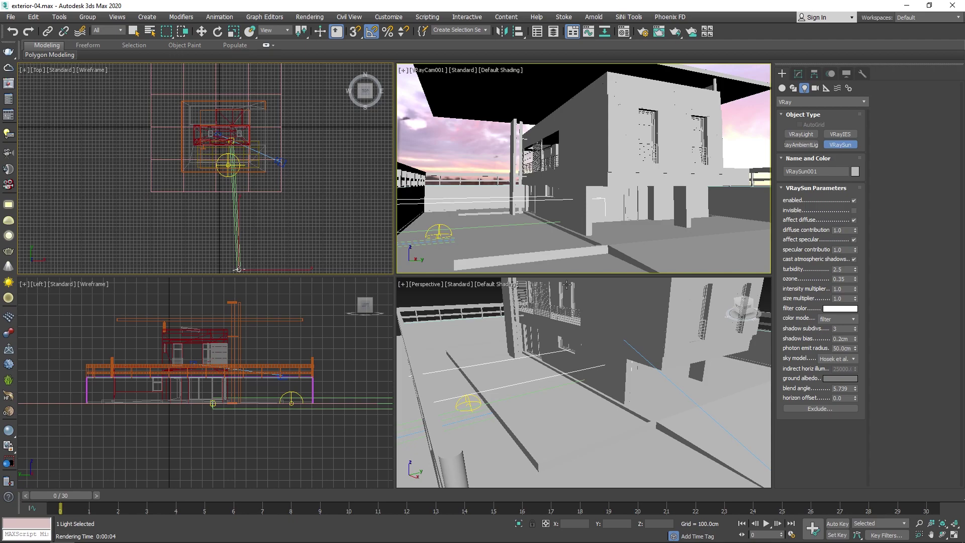
{"action": "key", "text": "8"}
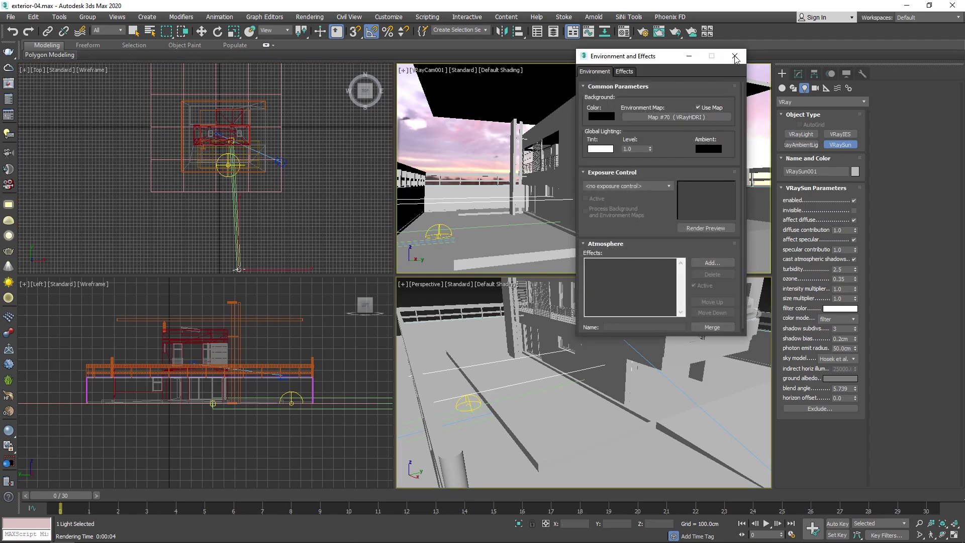
{"action": "left_click", "coordinate": [735, 58]}
{"action": "scroll", "coordinate": [276, 246], "scroll_direction": "down", "scroll_amount": 2}
Move VRaySun001 to the left in the Top and Left viewports
{"action": "right_click", "coordinate": [281, 251]}
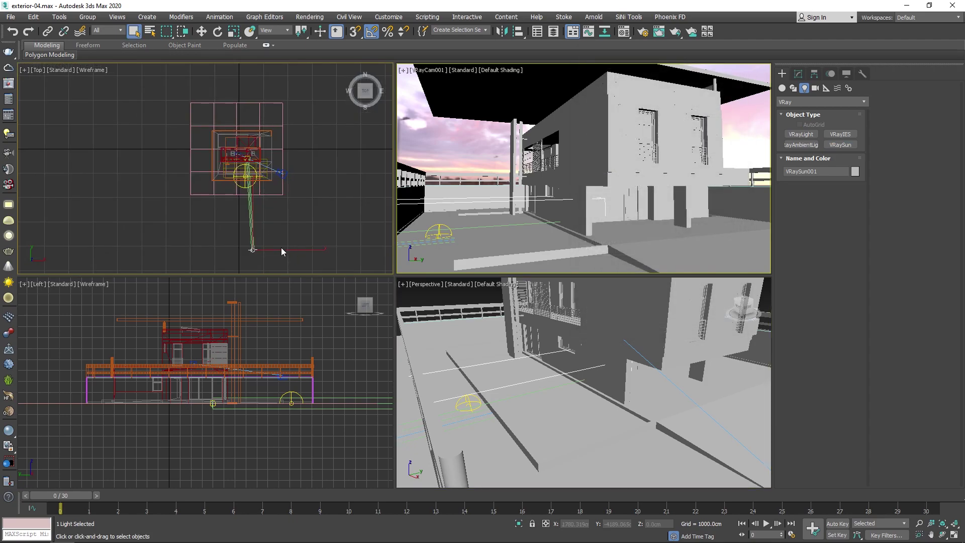
{"action": "key", "text": "w"}
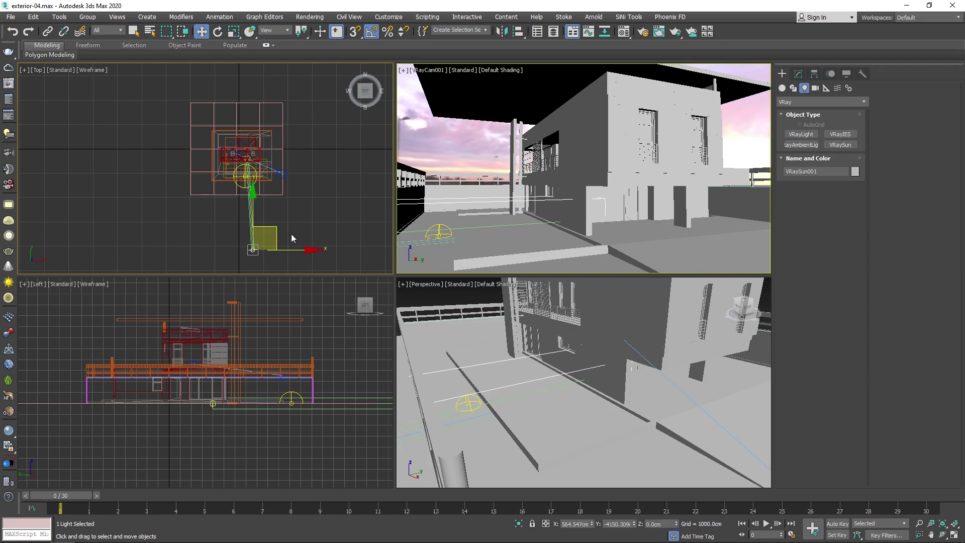
{"action": "left_click_drag", "start_coordinate": [291, 254], "coordinate": [279, 255]}
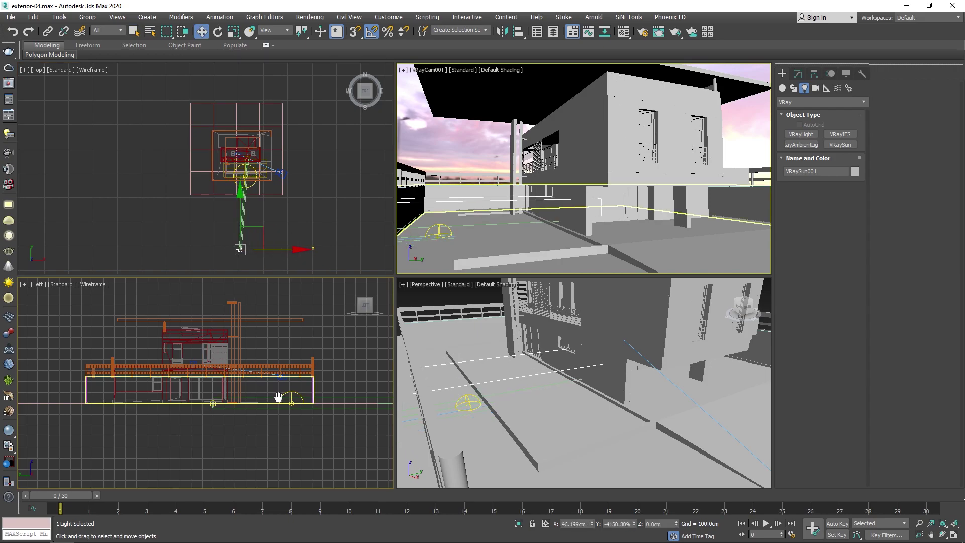
{"action": "mouse_move", "coordinate": [299, 329]}
{"action": "middle_mouse_down"}
{"action": "mouse_move", "coordinate": [191, 363]}
{"action": "mouse_move", "coordinate": [271, 379]}
{"action": "middle_mouse_up"}
{"action": "scroll", "coordinate": [190, 362], "scroll_direction": "down", "scroll_amount": 1}
{"action": "scroll", "coordinate": [313, 386], "scroll_direction": "down", "scroll_amount": 1}
{"action": "scroll", "coordinate": [270, 379], "scroll_direction": "down", "scroll_amount": 1}
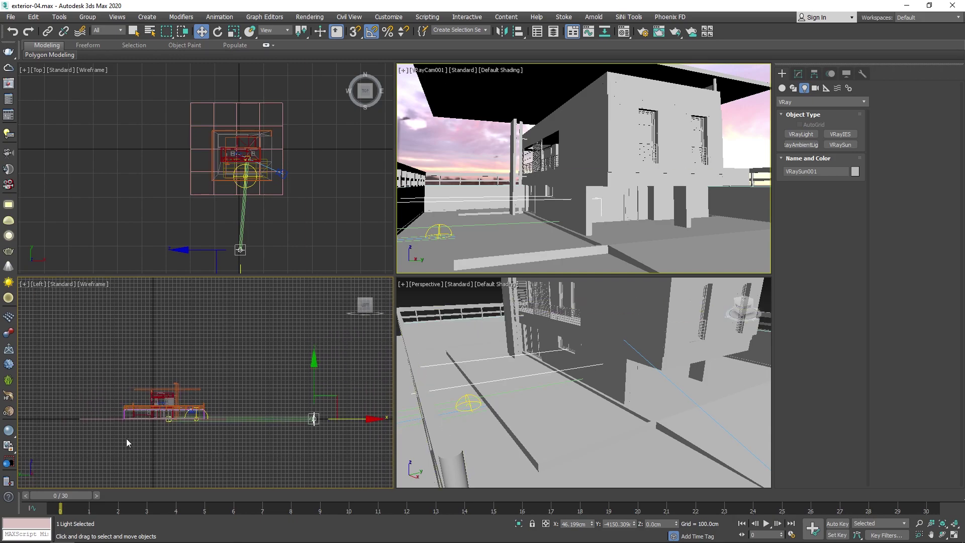
Make the camera view active and run a test render
{"action": "right_click", "coordinate": [480, 344]}
{"action": "right_click", "coordinate": [478, 164]}
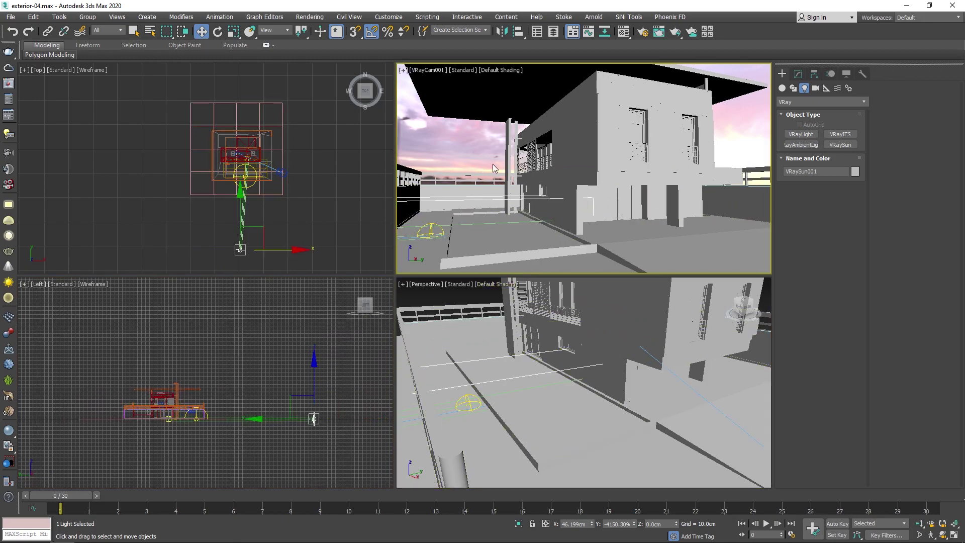
{"action": "left_click", "coordinate": [491, 153]}
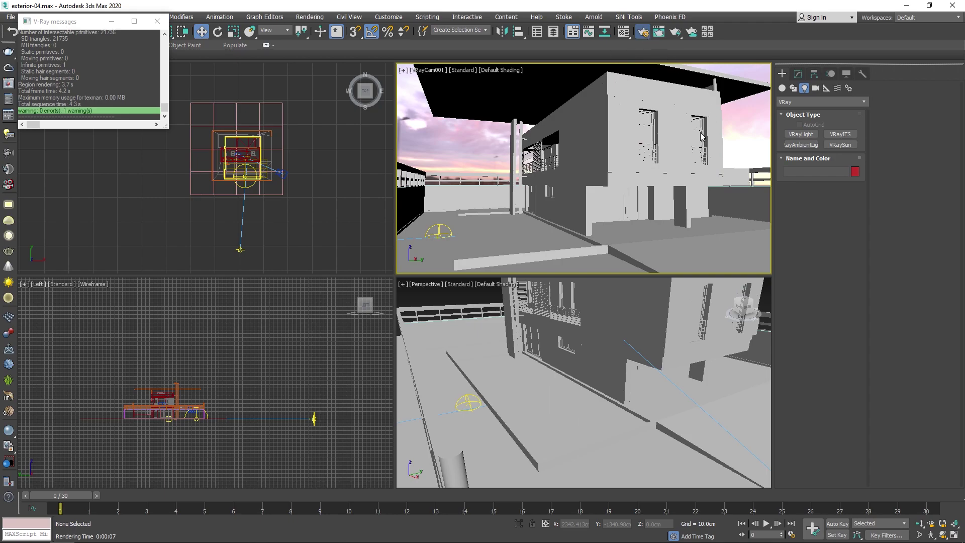
{"action": "key", "text": "F10"}
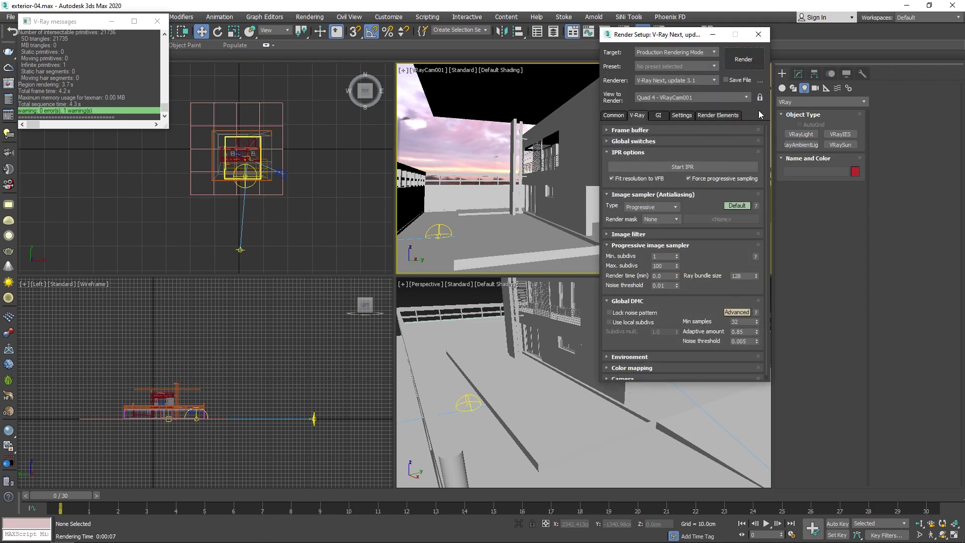
{"action": "key", "text": "shift+q"}
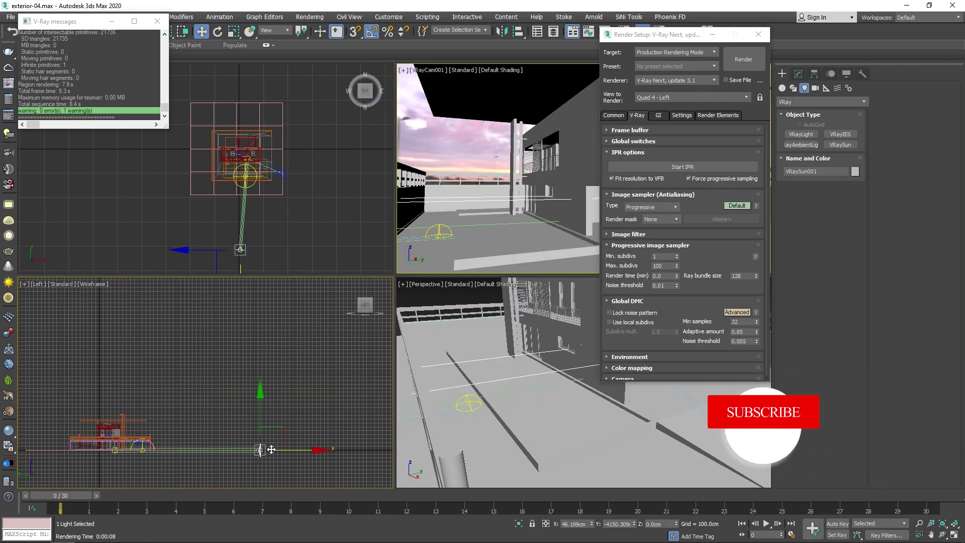
Raise the sun higher above the house and re-render the camera view
{"action": "left_click_drag", "start_coordinate": [284, 423], "coordinate": [282, 373]}
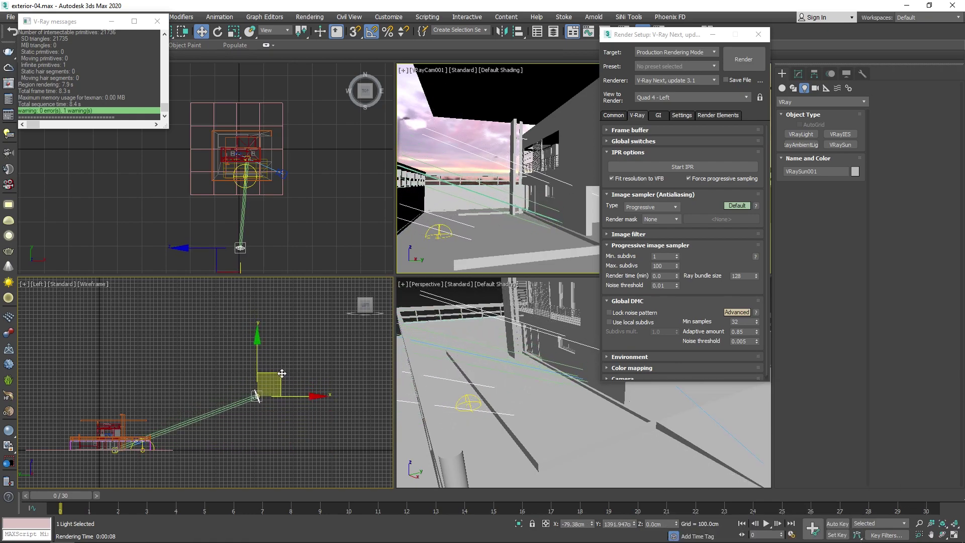
{"action": "right_click", "coordinate": [483, 142]}
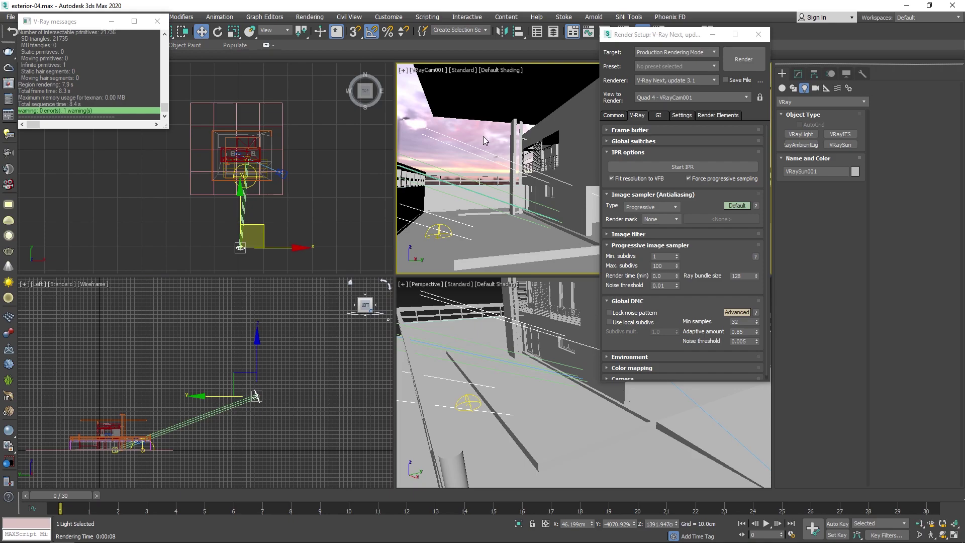
{"action": "key", "text": "shift+q"}
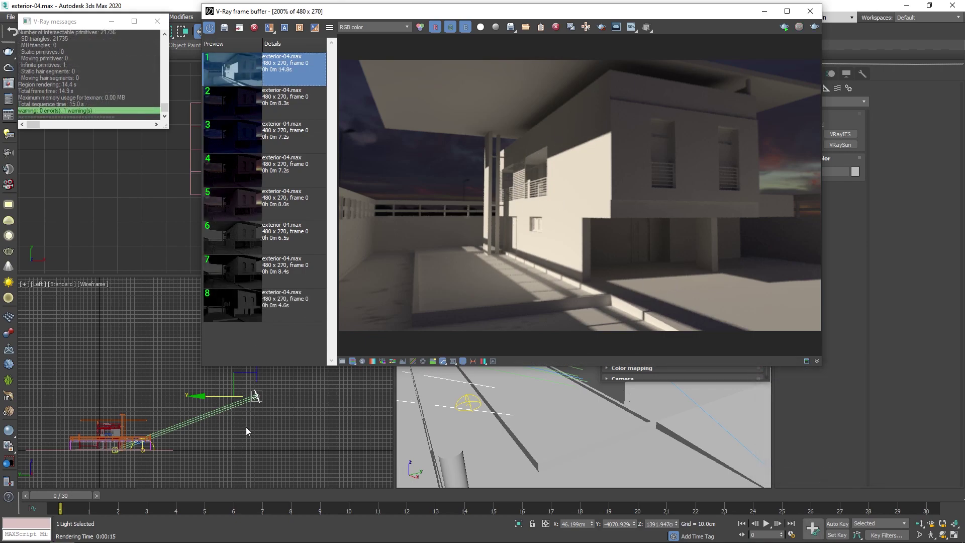
Lift VRaySun001 further up in the Left viewport and re-render the camera view
{"action": "scroll", "coordinate": [245, 426], "scroll_direction": "down", "scroll_amount": 1}
{"action": "scroll", "coordinate": [285, 402], "scroll_direction": "down", "scroll_amount": 1}
{"action": "scroll", "coordinate": [290, 413], "scroll_direction": "down", "scroll_amount": 1}
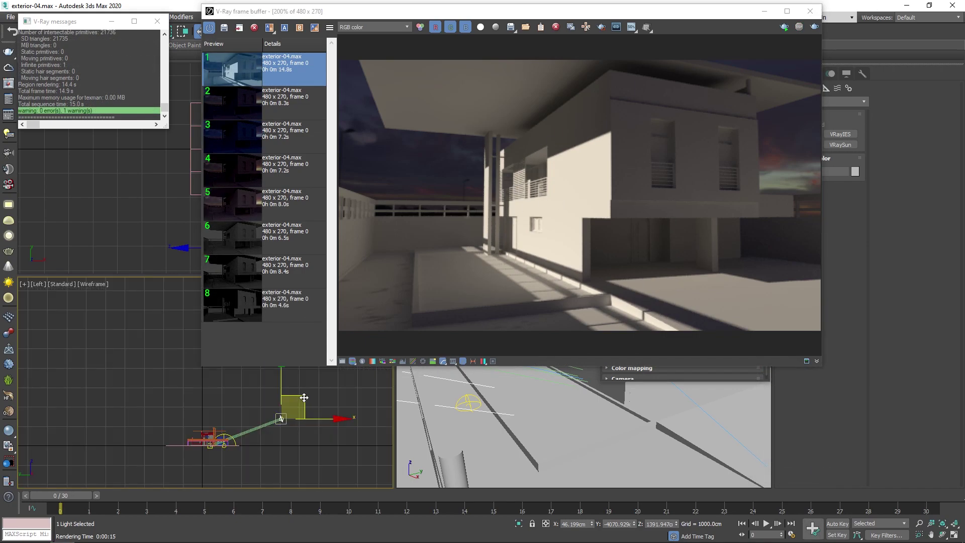
{"action": "mouse_move", "coordinate": [303, 397]}
{"action": "left_mouse_down"}
{"action": "mouse_move", "coordinate": [261, 382]}
{"action": "mouse_move", "coordinate": [233, 345]}
{"action": "left_mouse_up"}
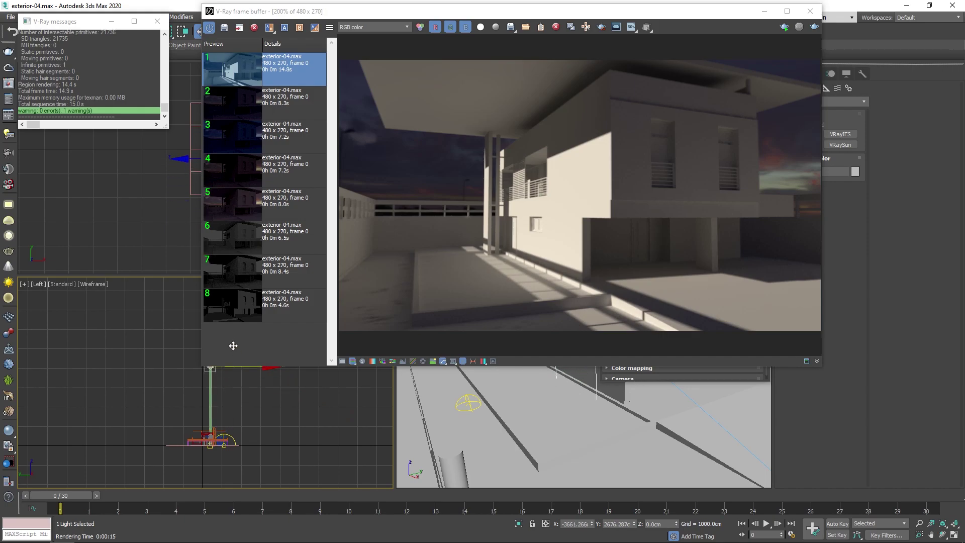
{"action": "scroll", "coordinate": [244, 412], "scroll_direction": "up", "scroll_amount": 2}
{"action": "scroll", "coordinate": [170, 394], "scroll_direction": "up", "scroll_amount": 1}
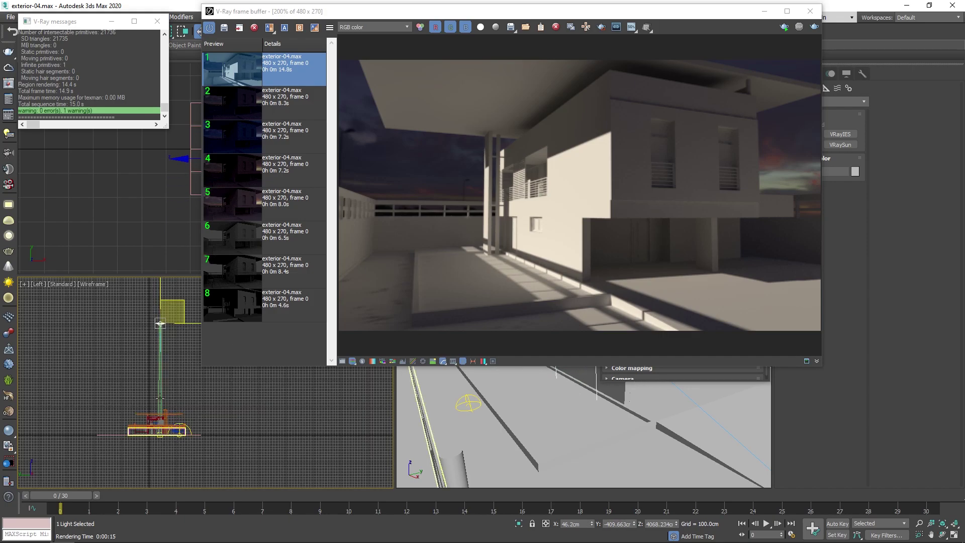
{"action": "key", "text": "shift+q"}
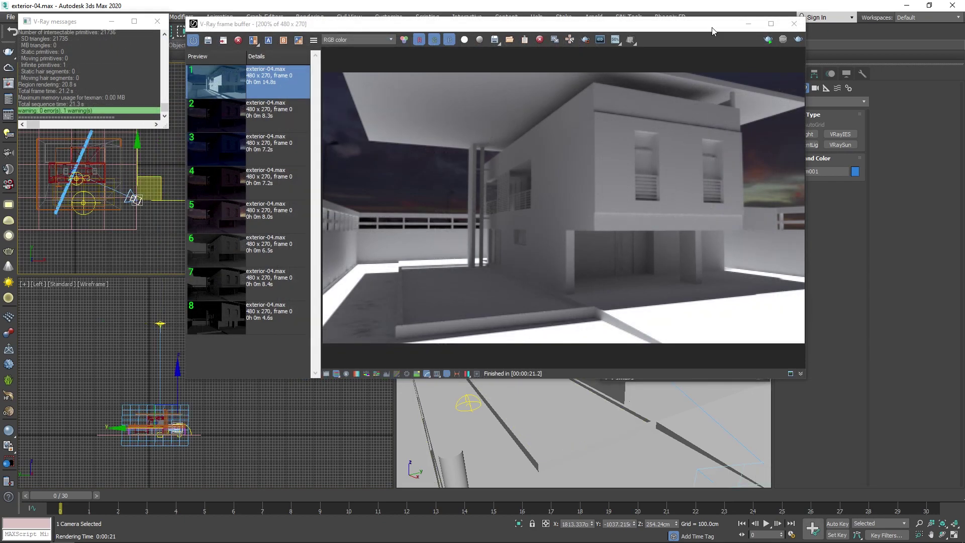
{"action": "left_click_drag", "start_coordinate": [712, 29], "coordinate": [644, 27]}
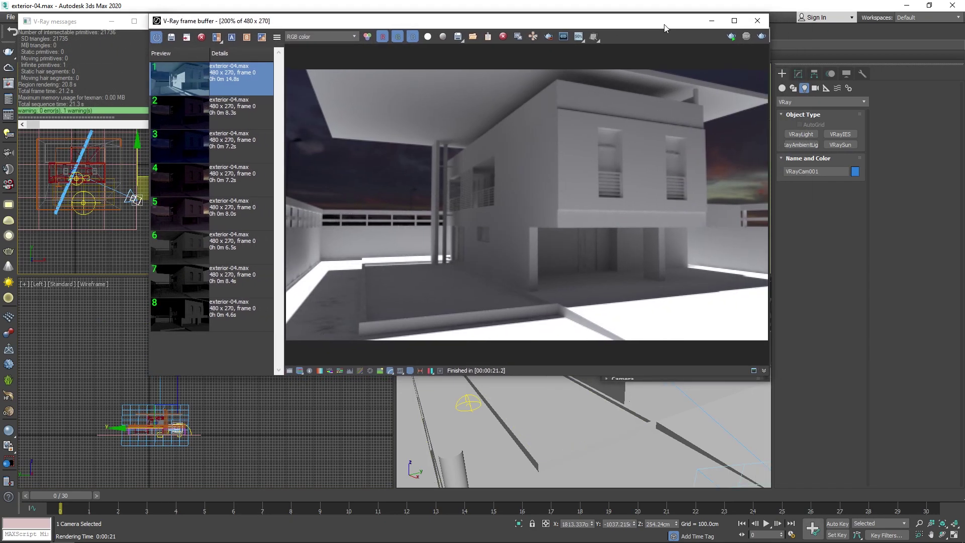
Set VRayCam001's white balance to 6500 K, re-render, and move the sun up-left
{"action": "left_click", "coordinate": [800, 75]}
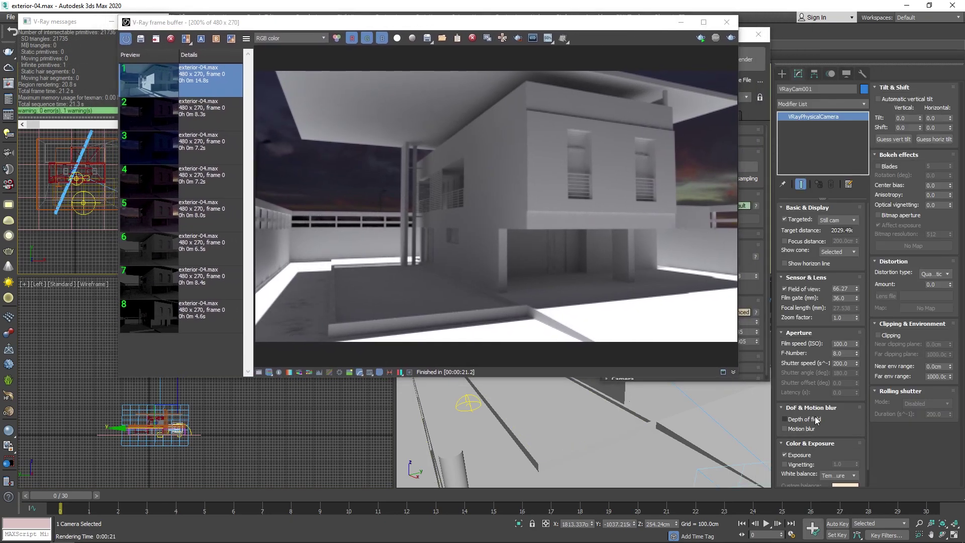
{"action": "scroll", "coordinate": [835, 325], "scroll_direction": "down", "scroll_amount": 1}
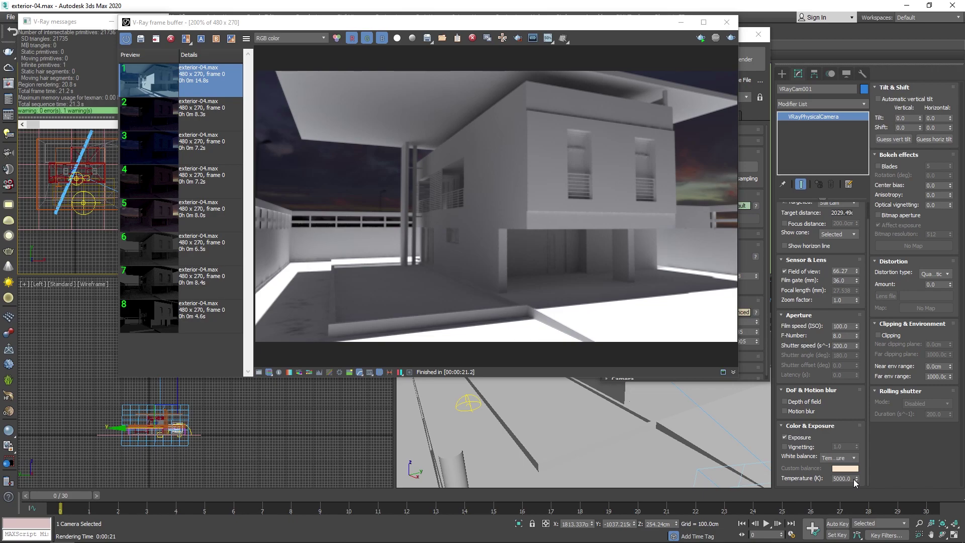
{"action": "double_click", "coordinate": [852, 480]}
{"action": "type", "text": "6"}
{"action": "key", "text": "Return"}
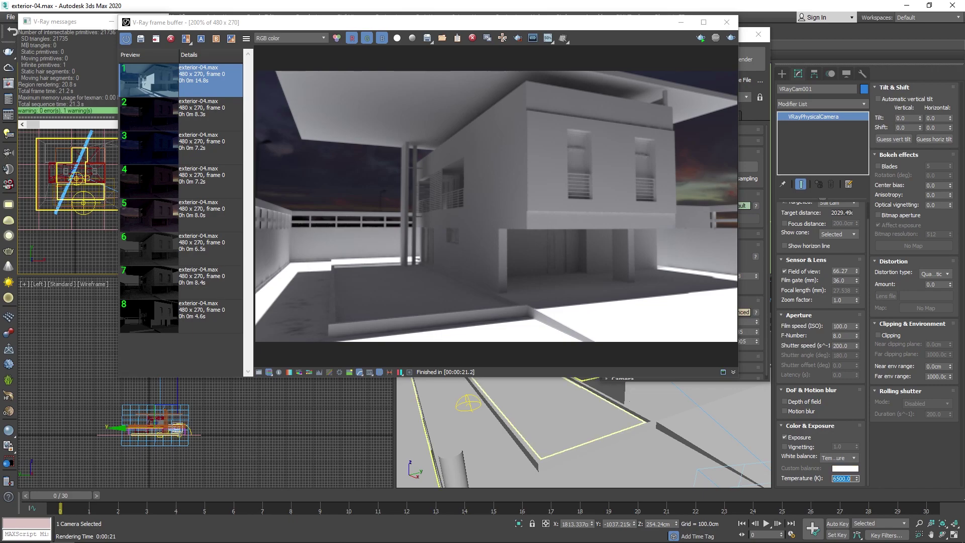
{"action": "left_click", "coordinate": [731, 38]}
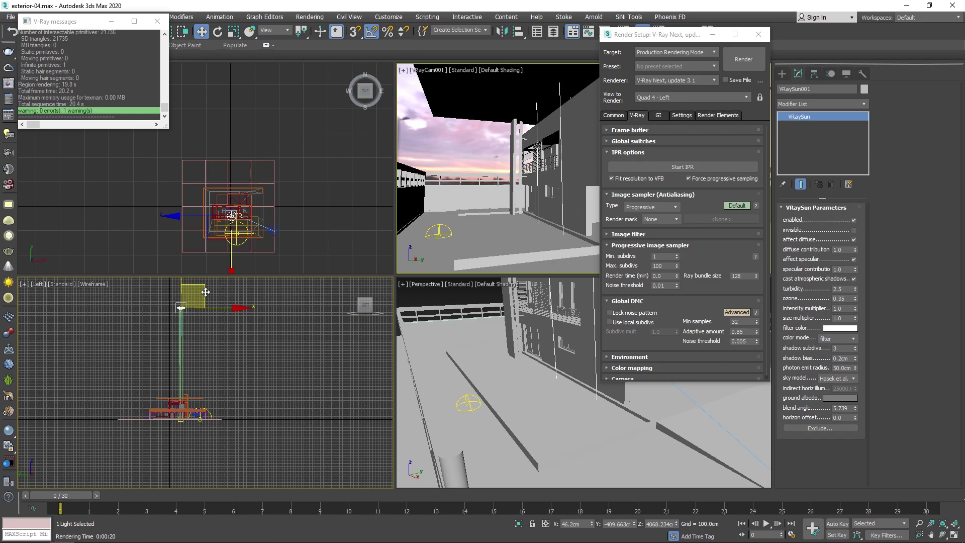
{"action": "left_click_drag", "start_coordinate": [206, 292], "coordinate": [74, 340]}
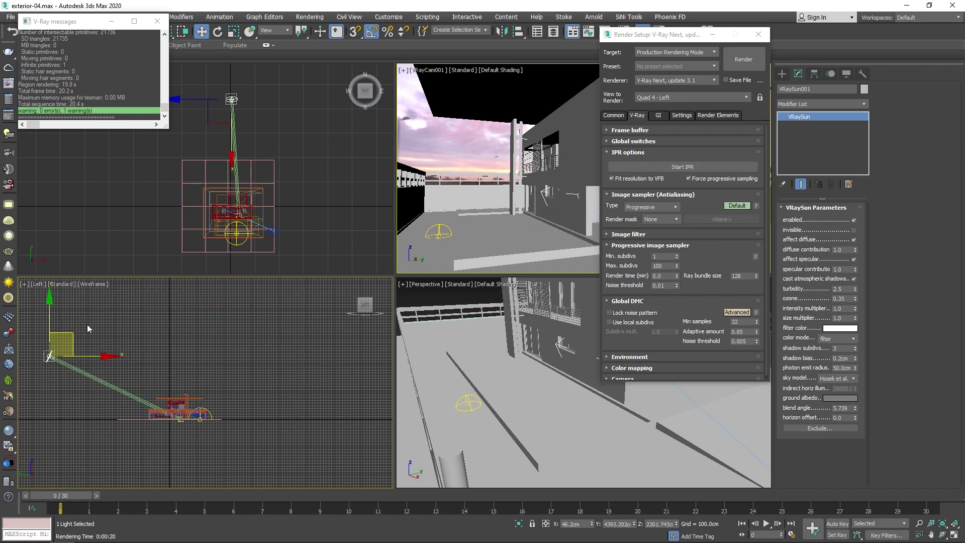
Re-render the camera view, then close the frame buffer and Render Setup window
{"action": "left_click", "coordinate": [748, 63]}
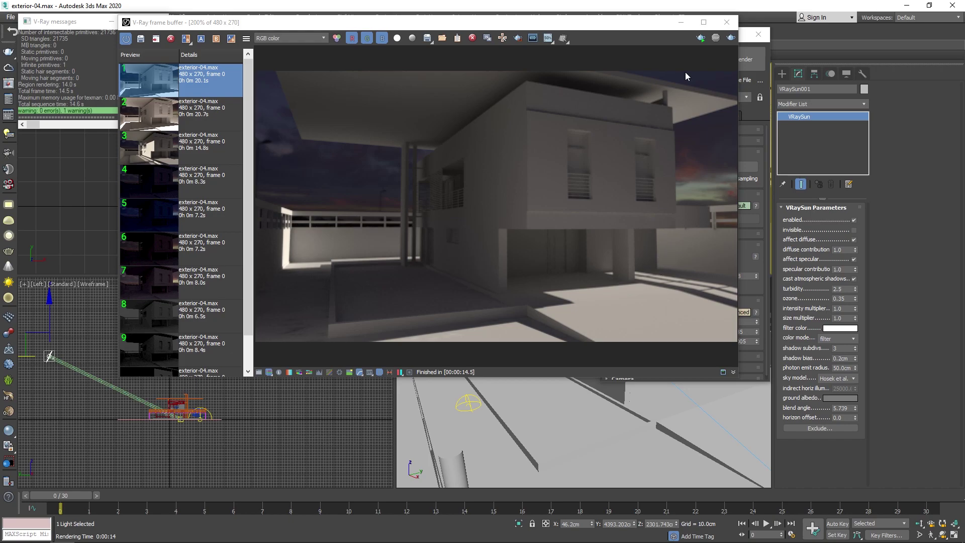
{"action": "left_click", "coordinate": [725, 24]}
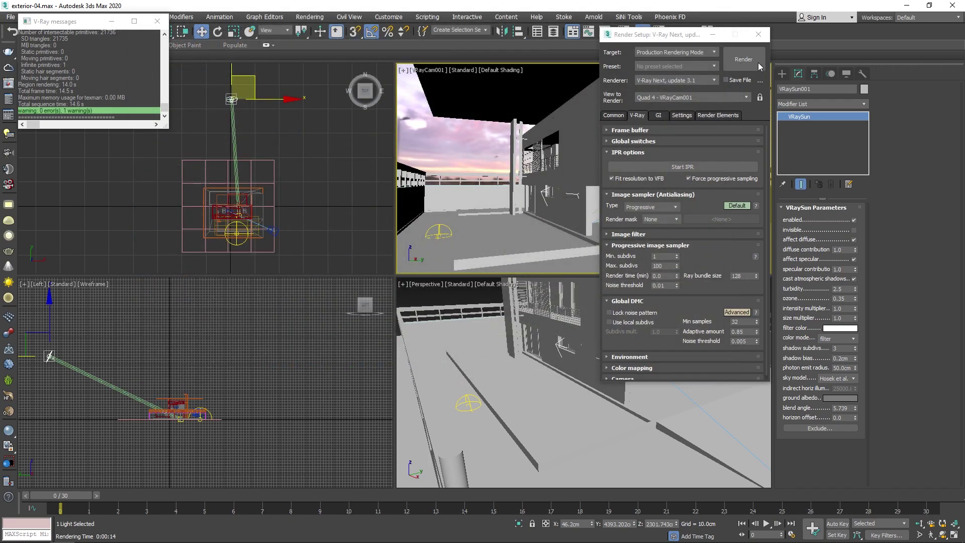
{"action": "left_click", "coordinate": [757, 34]}
Move the V-Ray Sun lower in the Left view and to the right in the Top view
{"action": "middle_click_drag", "start_coordinate": [155, 365], "coordinate": [182, 300]}
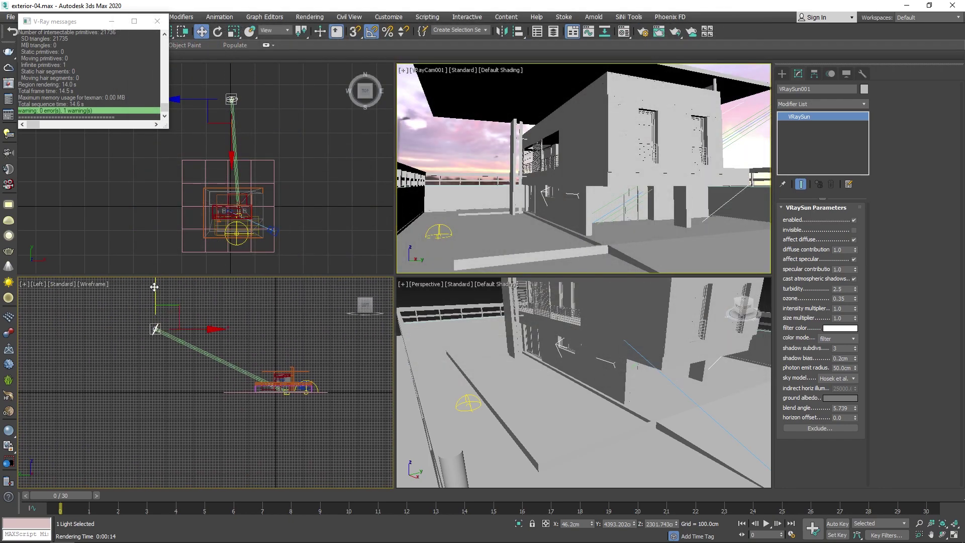
{"action": "left_click_drag", "start_coordinate": [155, 287], "coordinate": [153, 298]}
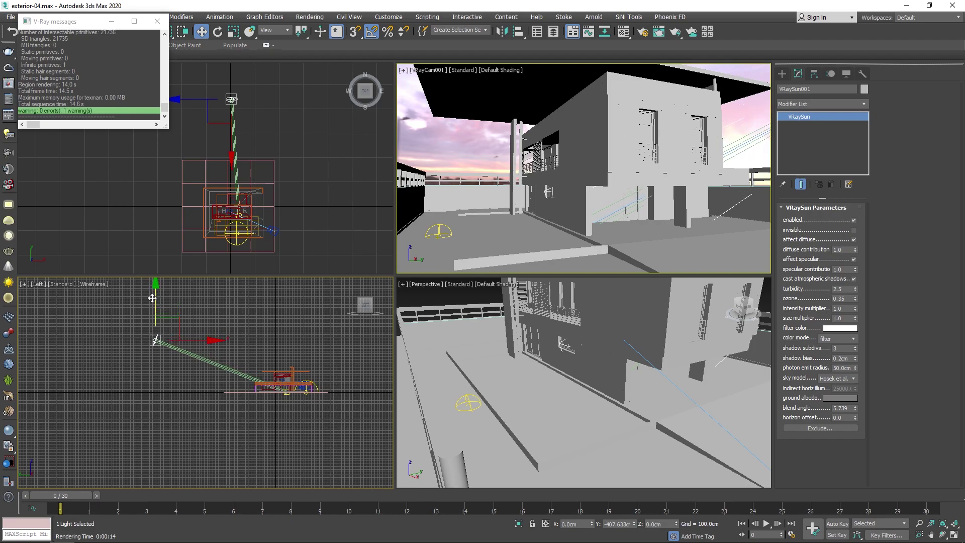
{"action": "left_click", "coordinate": [225, 89]}
{"action": "left_click_drag", "start_coordinate": [275, 100], "coordinate": [314, 103]}
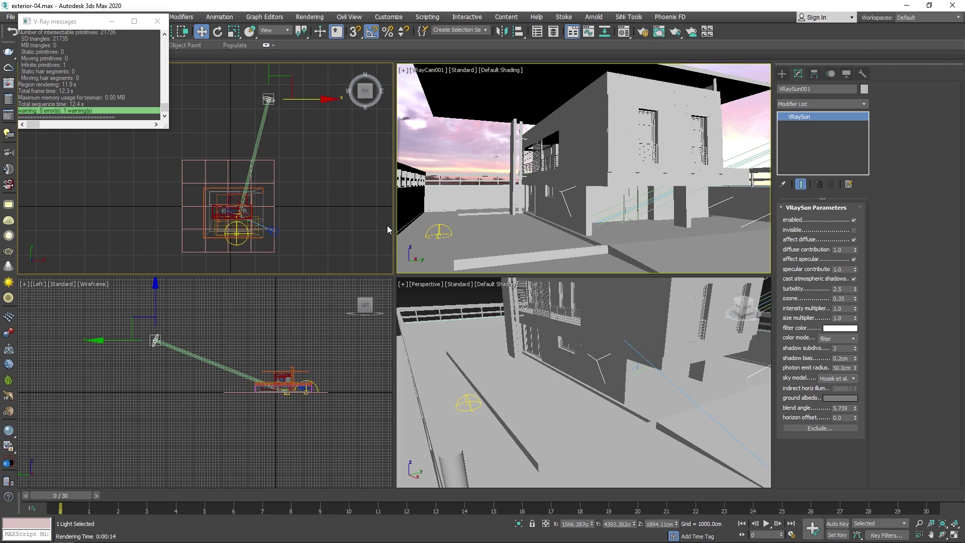
Set the sun's Size multiplier to 3 and test-render the camera view
{"action": "left_click", "coordinate": [842, 318]}
{"action": "type", "text": "3"}
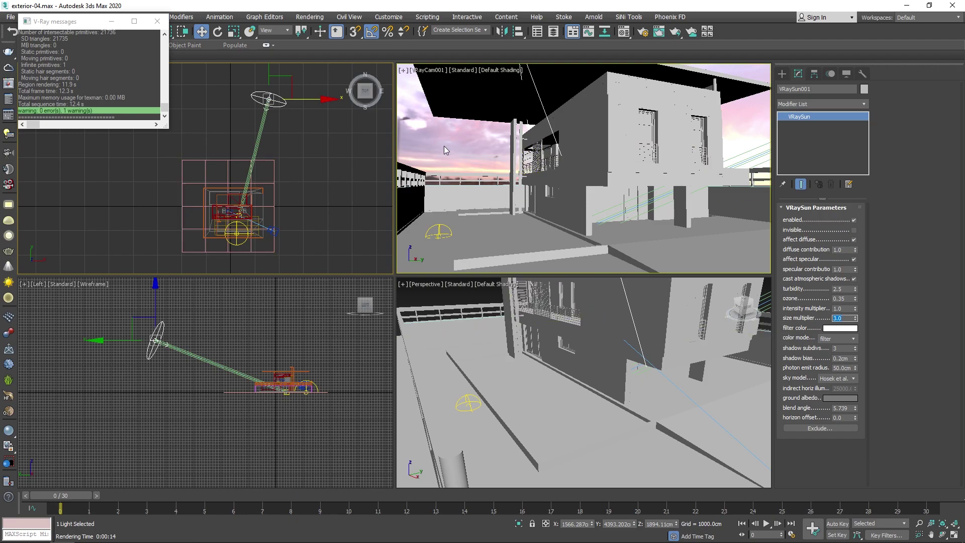
{"action": "key", "text": "shift+q"}
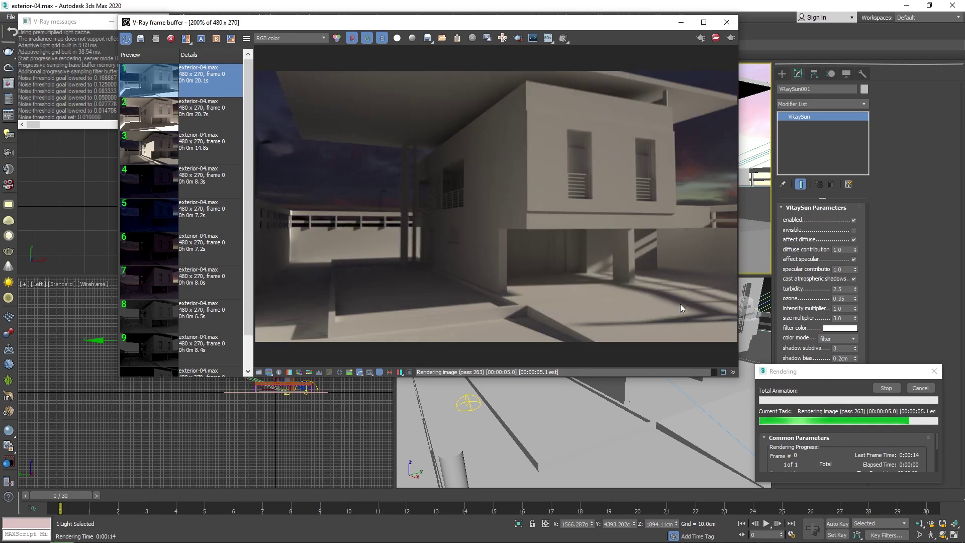
{"action": "scroll", "coordinate": [638, 219], "scroll_direction": "up", "scroll_amount": 1}
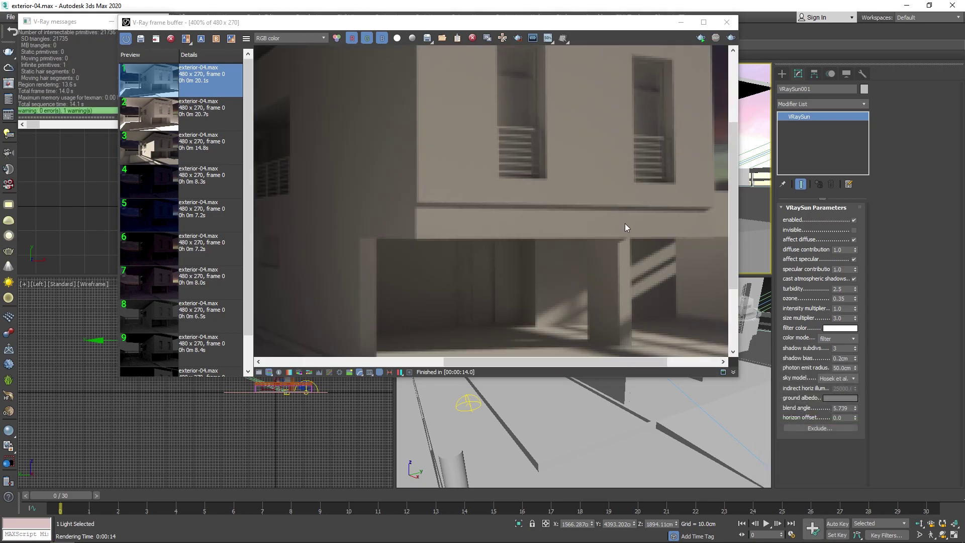
{"action": "scroll", "coordinate": [625, 224], "scroll_direction": "down", "scroll_amount": 1}
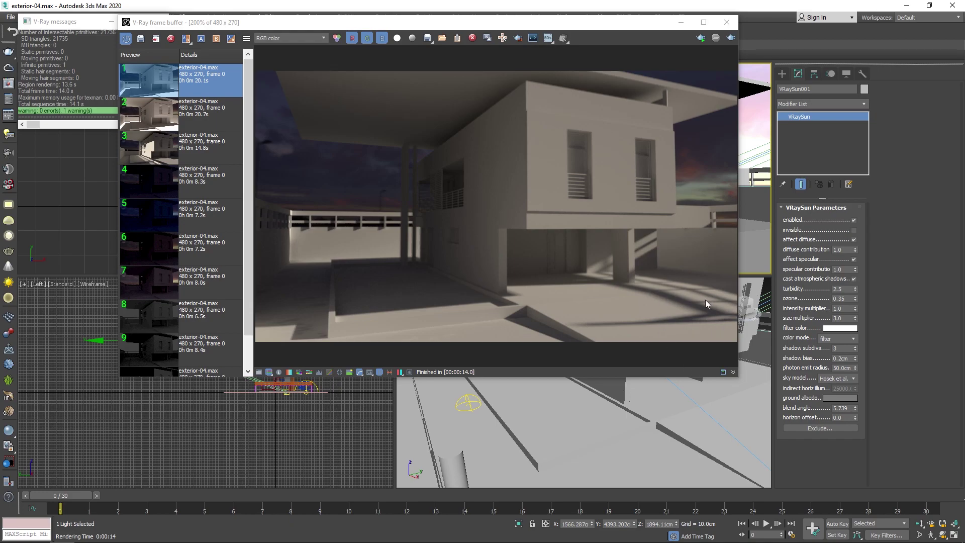
{"action": "left_click", "coordinate": [726, 23]}
{"action": "right_click", "coordinate": [193, 332]}
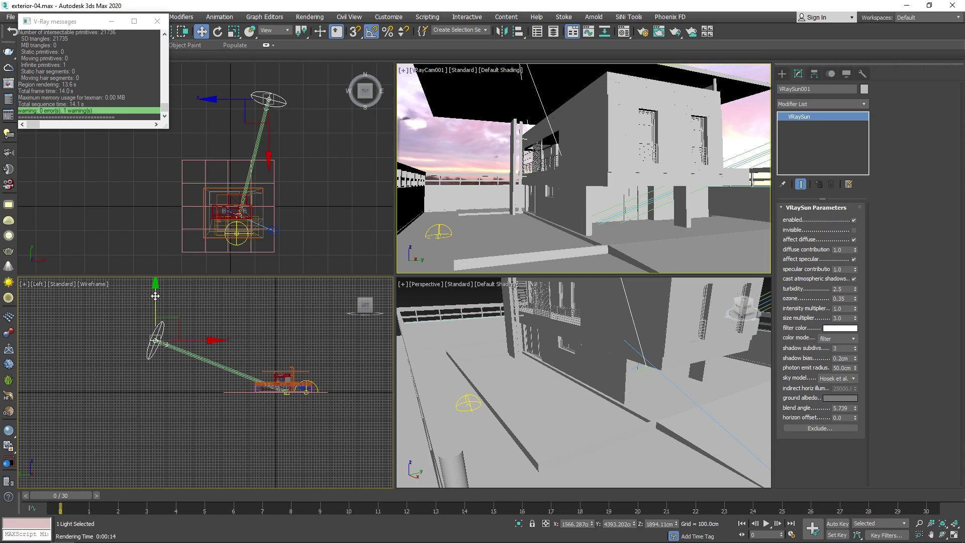
Drag VRaySun001 further down in the Left view and render a new camera test
{"action": "left_click_drag", "start_coordinate": [155, 296], "coordinate": [155, 310]}
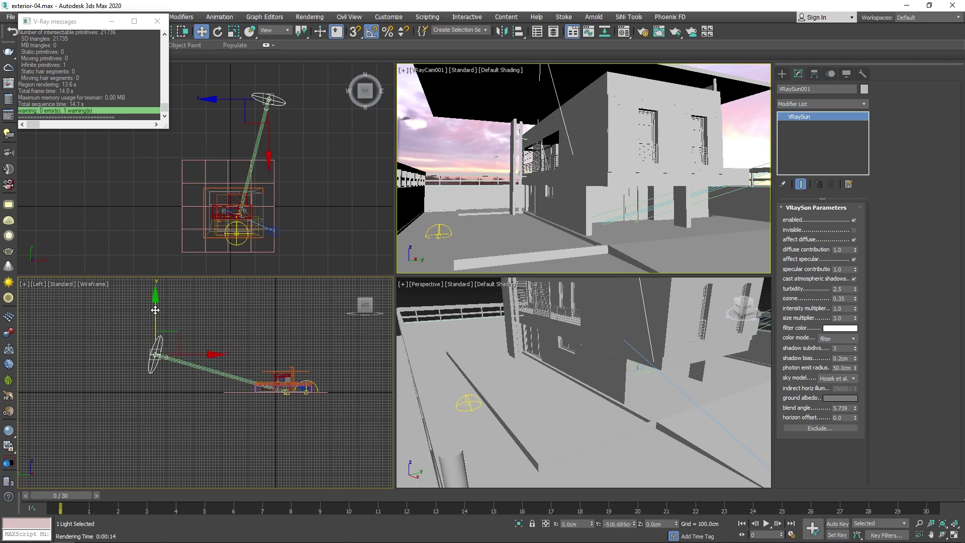
{"action": "key", "text": "shift+q"}
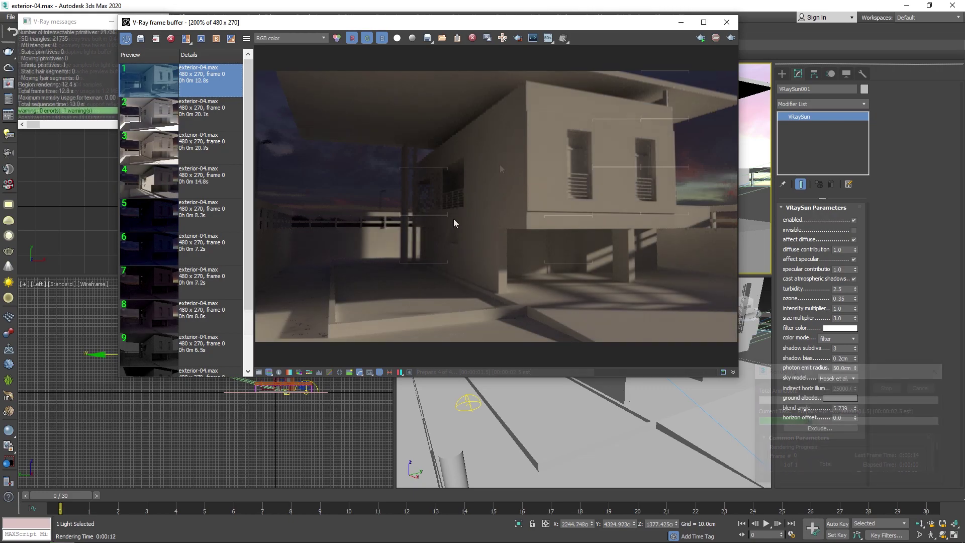
{"action": "left_click", "coordinate": [725, 22]}
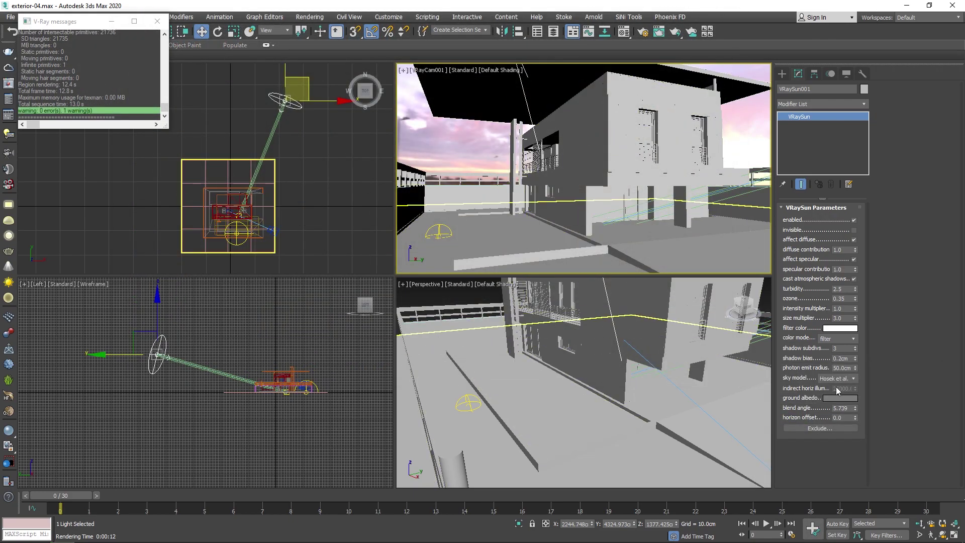
Set VRayCam001's Shutter speed to 100
{"action": "left_click", "coordinate": [276, 230]}
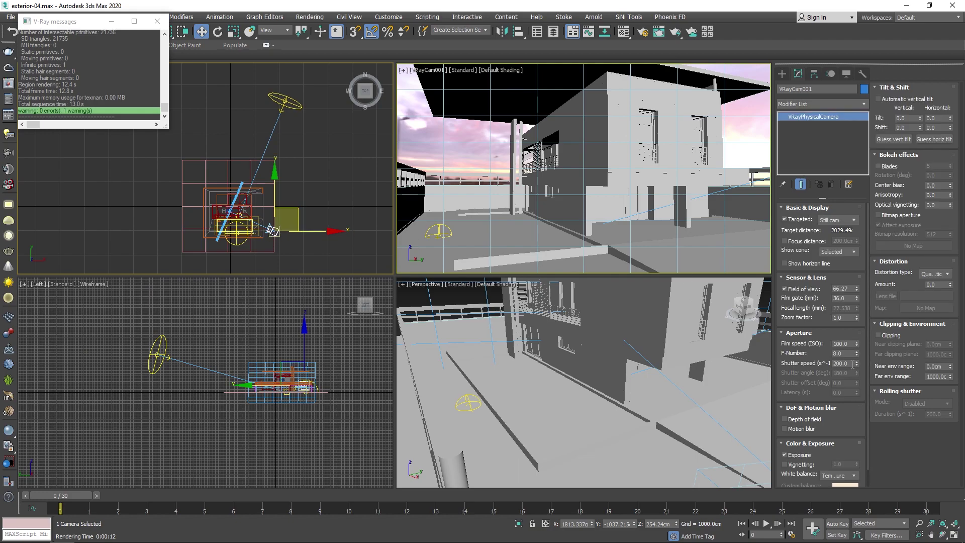
{"action": "double_click", "coordinate": [851, 364]}
{"action": "type", "text": "100"}
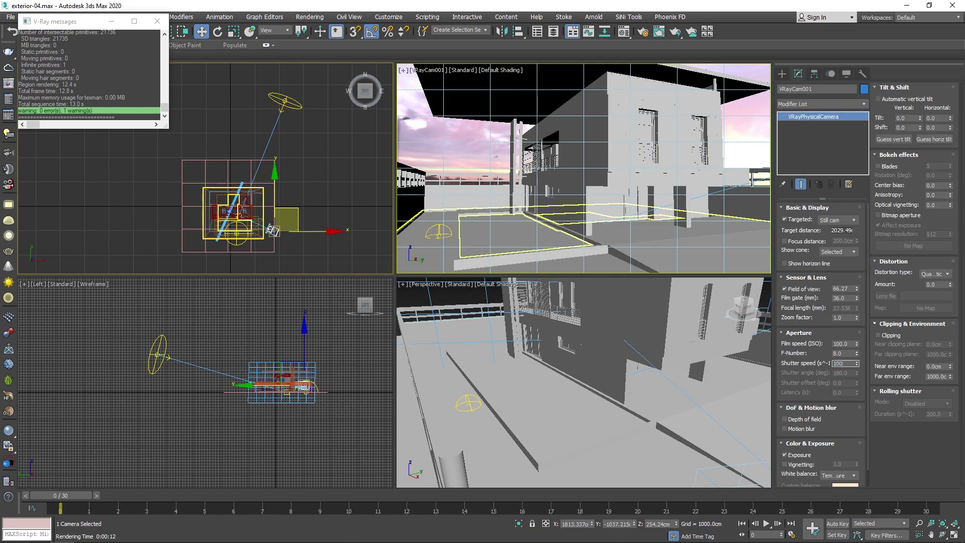
{"action": "key", "text": "Return"}
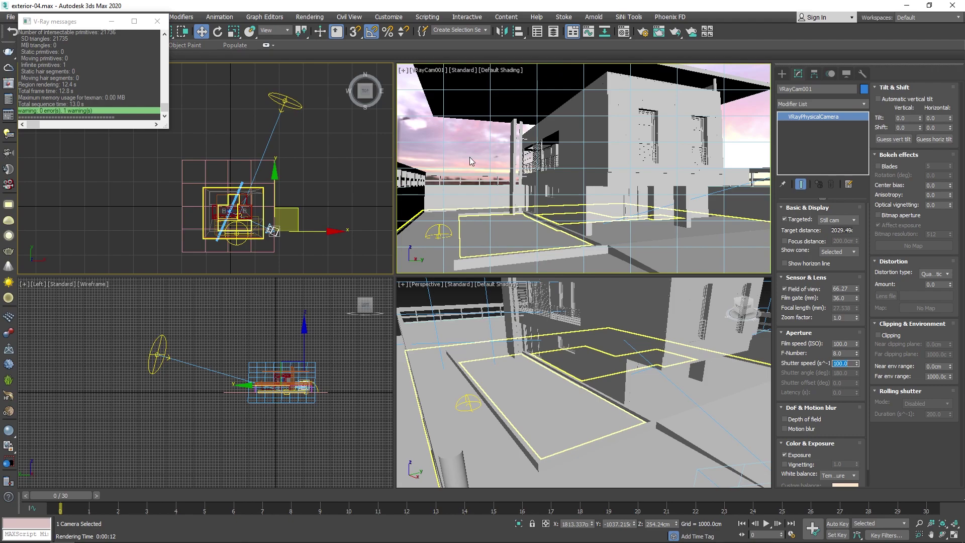
{"action": "left_click", "coordinate": [469, 160]}
Render the camera view and compare it with the previous darker render in VFB history
{"action": "key", "text": "shift+q"}
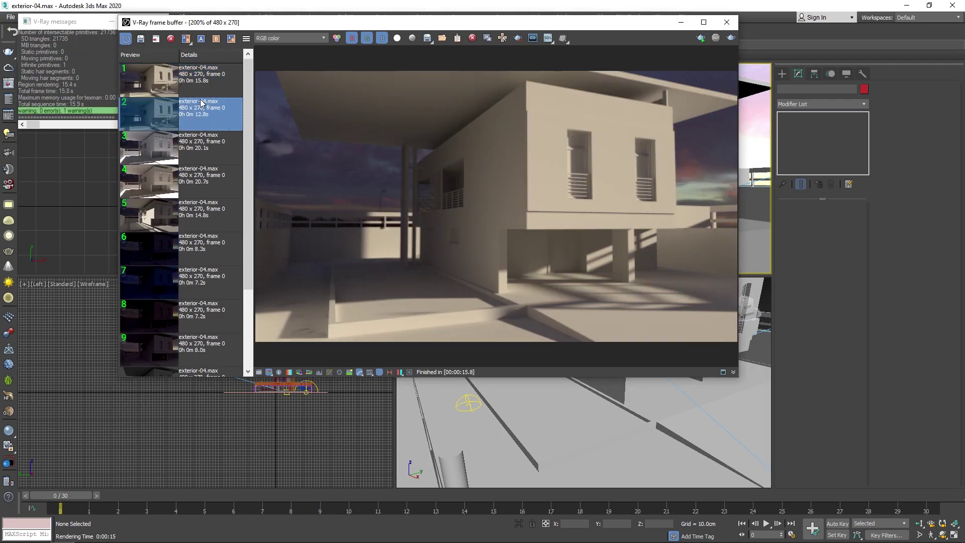
{"action": "left_click", "coordinate": [213, 85]}
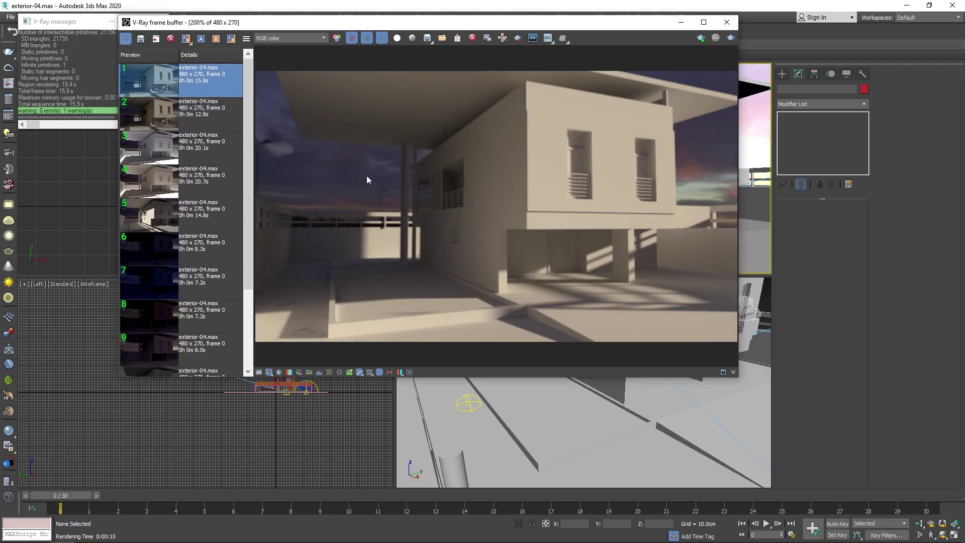
{"action": "left_click", "coordinate": [196, 110]}
{"action": "left_click", "coordinate": [205, 89]}
{"action": "left_click", "coordinate": [732, 24]}
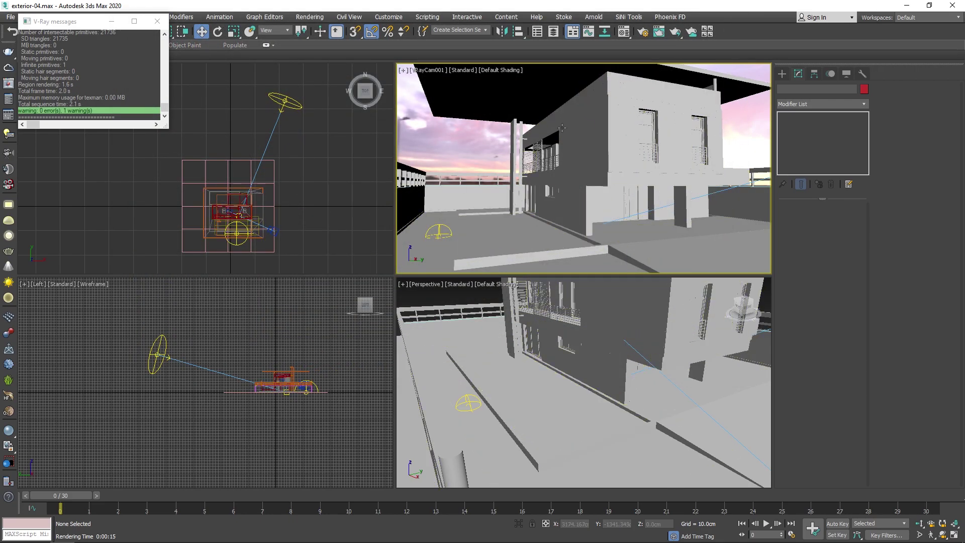
Load the Wood, wood-1, wall and glass materials into Material Editor slots
{"action": "key", "text": "m"}
{"action": "left_click", "coordinate": [240, 210]}
{"action": "scroll", "coordinate": [721, 224], "scroll_direction": "up", "scroll_amount": 5}
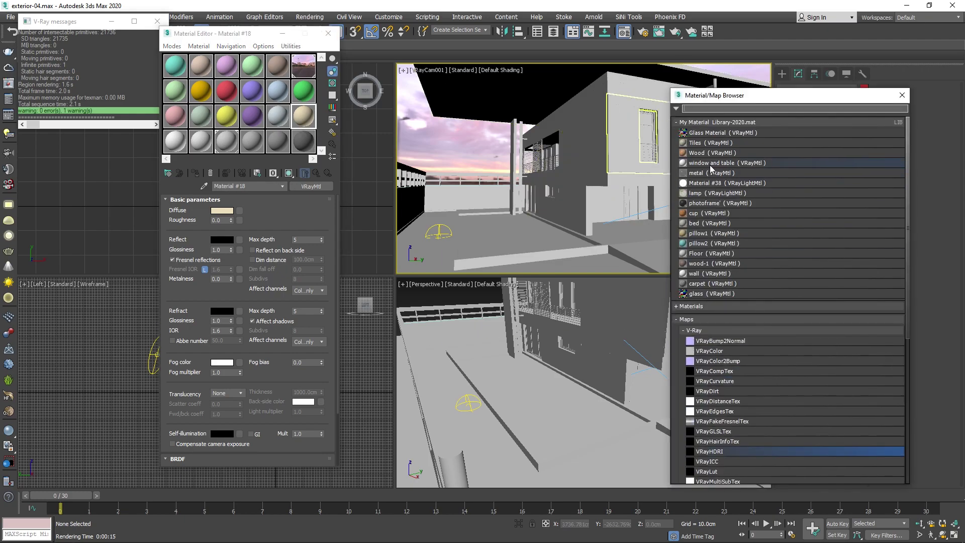
{"action": "double_click", "coordinate": [704, 153]}
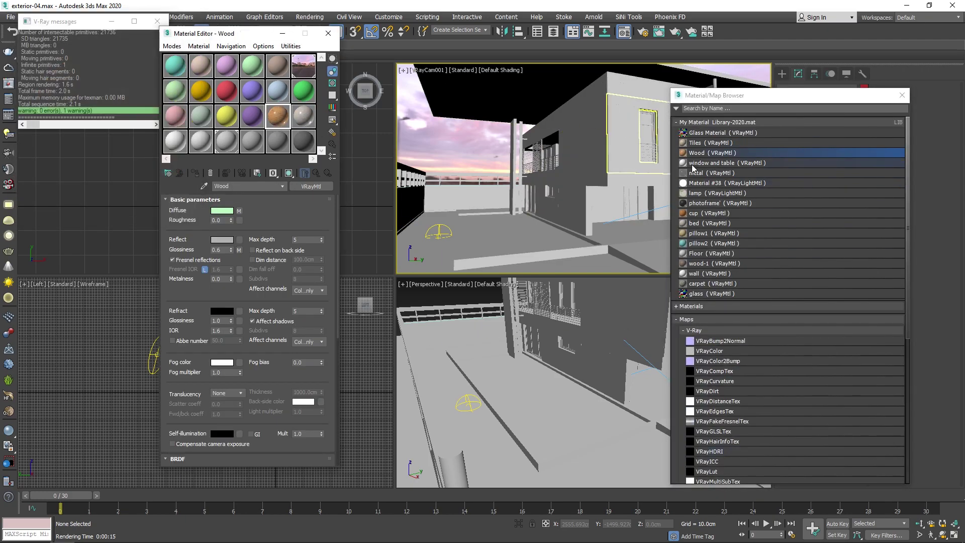
{"action": "double_click", "coordinate": [701, 263]}
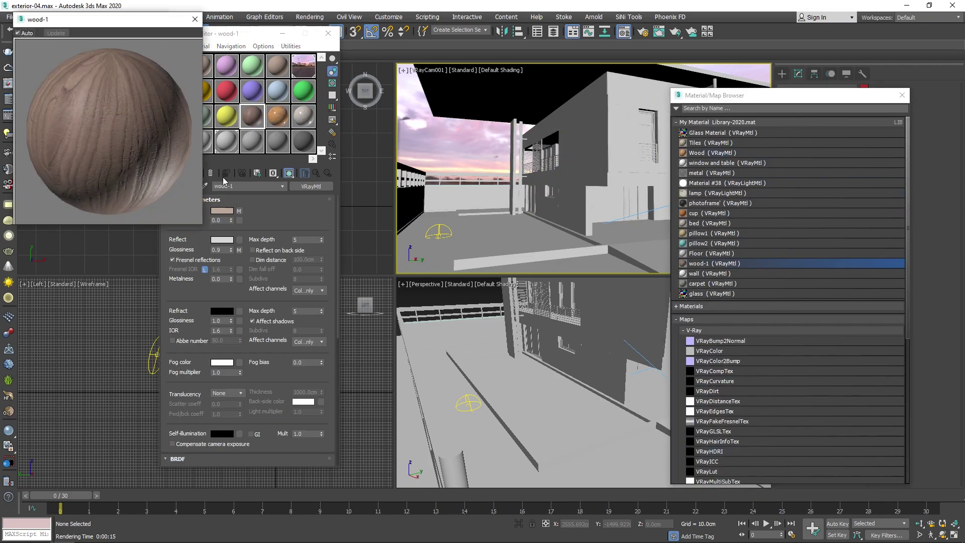
{"action": "double_click", "coordinate": [698, 272]}
{"action": "double_click", "coordinate": [703, 292]}
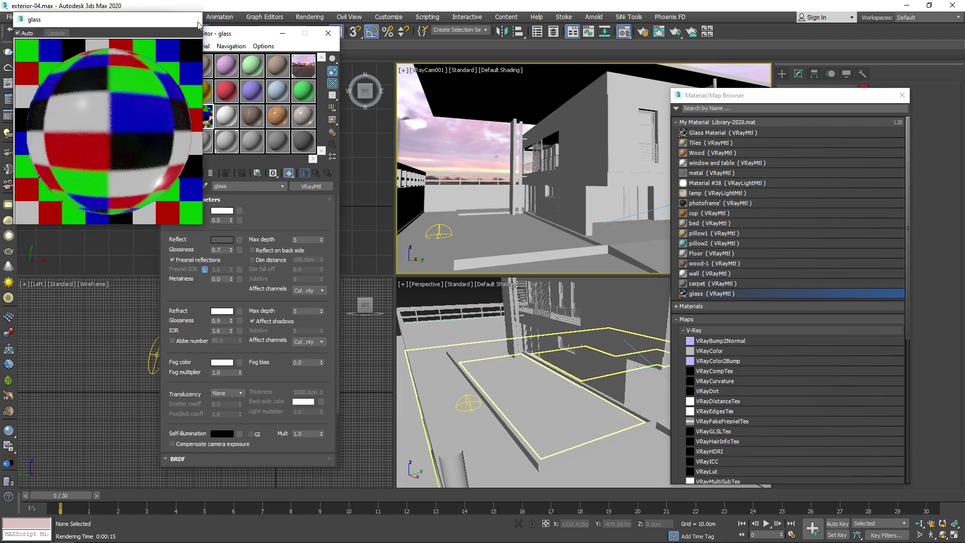
Apply the Wood material to the railing and the wall material to the house walls
{"action": "left_click", "coordinate": [428, 315]}
{"action": "left_click", "coordinate": [277, 116]}
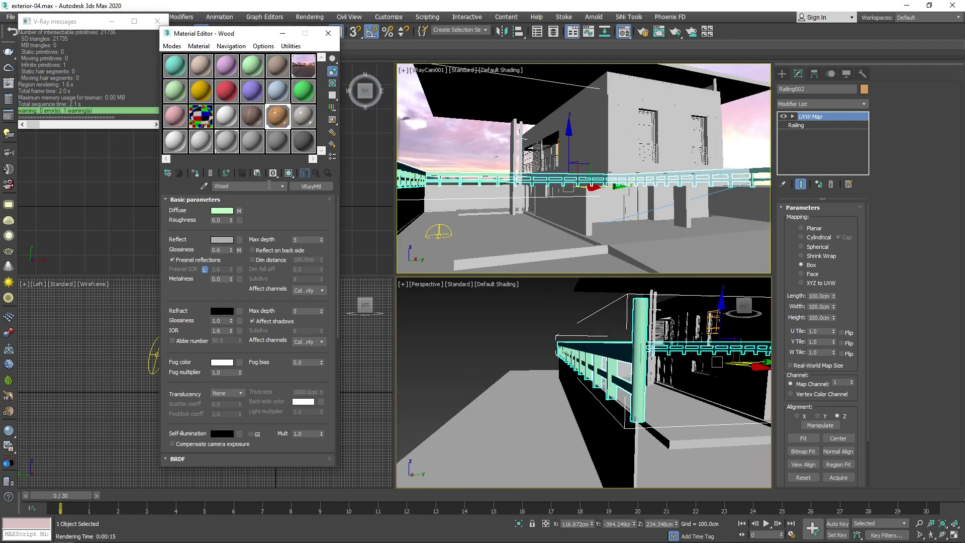
{"action": "left_click", "coordinate": [195, 172]}
{"action": "left_click", "coordinate": [227, 116]}
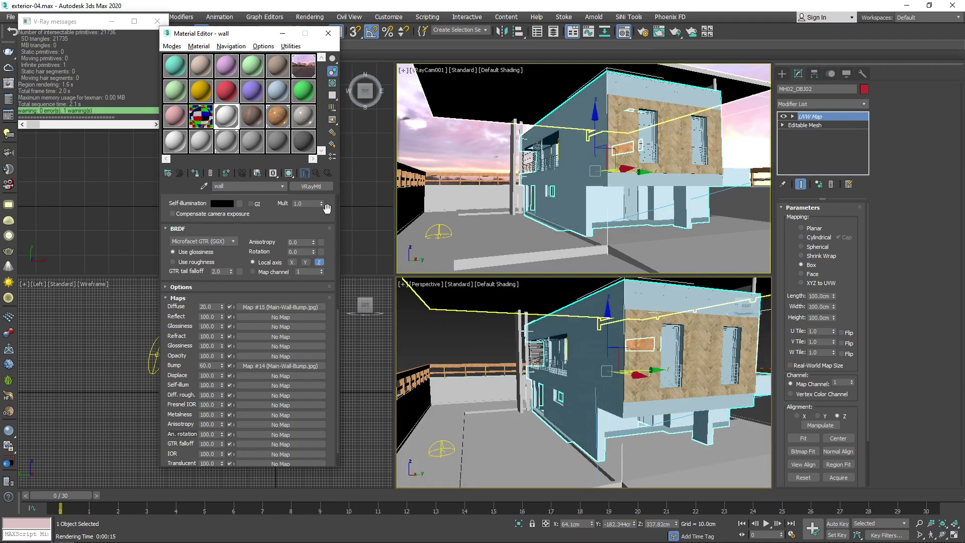
{"action": "left_click", "coordinate": [552, 322]}
Assign the glass material to the window glass in the perspective view
{"action": "scroll", "coordinate": [592, 351], "scroll_direction": "down", "scroll_amount": 3}
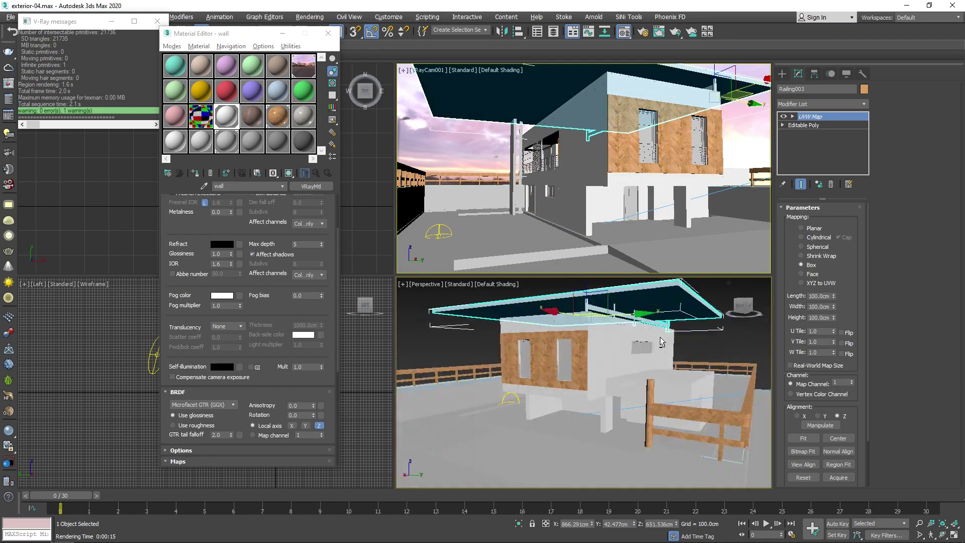
{"action": "mouse_move", "coordinate": [593, 351]}
{"action": "middle_mouse_down", "text": "alt"}
{"action": "mouse_move", "coordinate": [636, 358]}
{"action": "mouse_move", "coordinate": [608, 352]}
{"action": "middle_mouse_up", "text": "alt"}
{"action": "scroll", "coordinate": [636, 359], "scroll_direction": "up", "scroll_amount": 5}
{"action": "left_click", "coordinate": [608, 352]}
{"action": "left_click", "coordinate": [607, 351]}
{"action": "scroll", "coordinate": [608, 351], "scroll_direction": "up", "scroll_amount": 5}
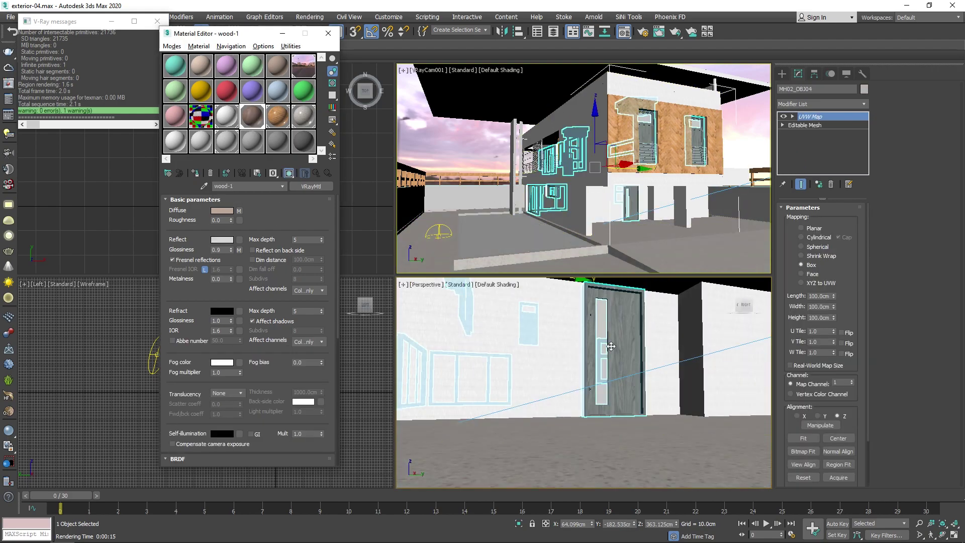
{"action": "left_click", "coordinate": [519, 391]}
{"action": "scroll", "coordinate": [520, 390], "scroll_direction": "down", "scroll_amount": 5}
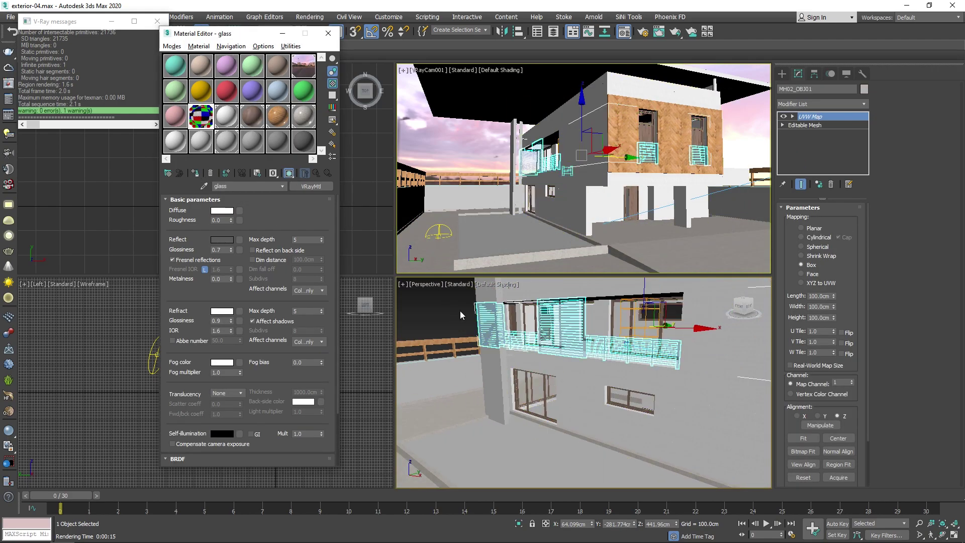
{"action": "left_click", "coordinate": [704, 382]}
Reframe the perspective view to a low, close view of the house
{"action": "scroll", "coordinate": [703, 382], "scroll_direction": "up", "scroll_amount": 3}
{"action": "middle_click_drag", "start_coordinate": [703, 381], "coordinate": [732, 374]}
{"action": "left_click", "coordinate": [518, 351]}
{"action": "scroll", "coordinate": [517, 352], "scroll_direction": "down", "scroll_amount": 5}
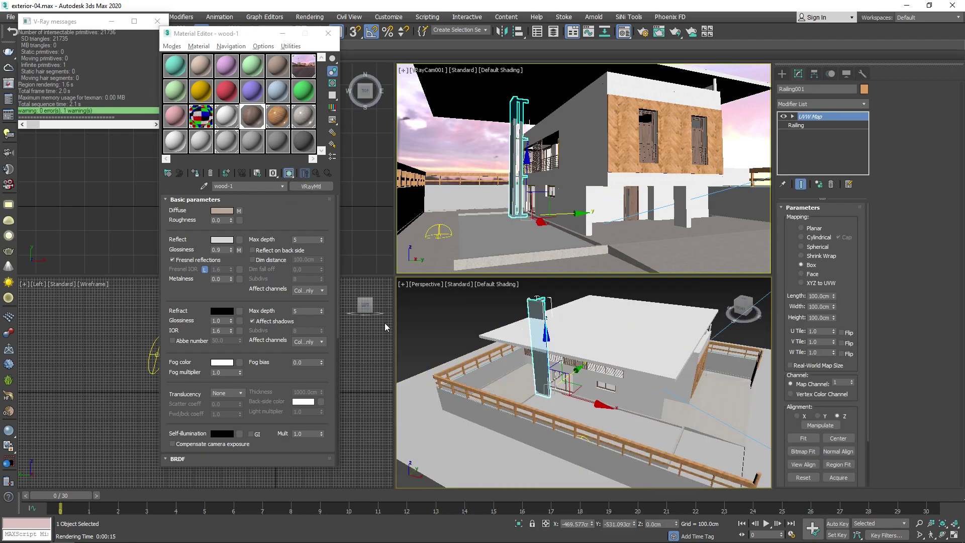
{"action": "left_click", "coordinate": [512, 312]}
{"action": "left_click", "coordinate": [711, 483]}
{"action": "mouse_move", "coordinate": [711, 484]}
{"action": "middle_mouse_down", "text": "alt"}
{"action": "mouse_move", "coordinate": [552, 402]}
{"action": "mouse_move", "coordinate": [498, 398]}
{"action": "mouse_move", "coordinate": [501, 444]}
{"action": "middle_mouse_up", "text": "alt"}
Apply the wall material to the floor slab Object001
{"action": "left_click", "coordinate": [503, 397]}
{"action": "left_click", "coordinate": [497, 398]}
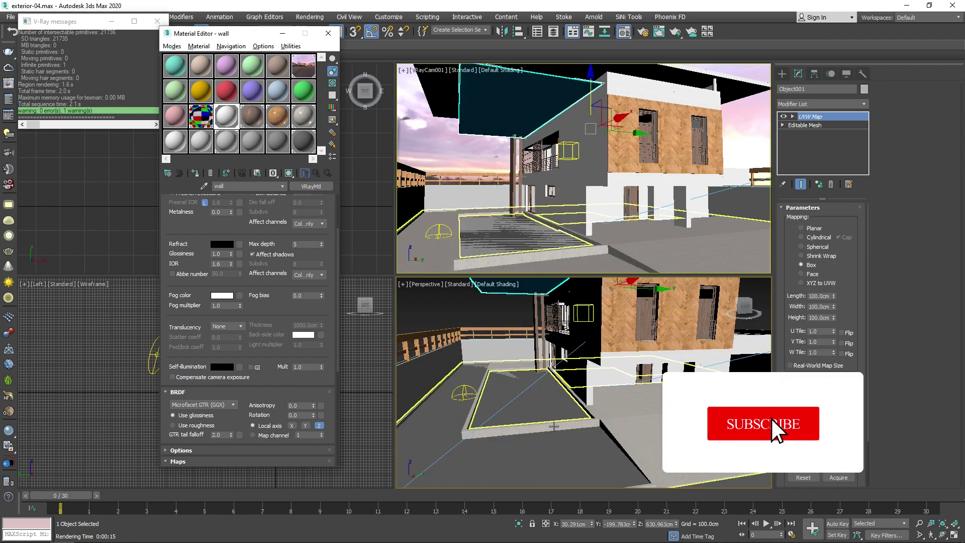
{"action": "scroll", "coordinate": [597, 341], "scroll_direction": "down", "scroll_amount": 5}
{"action": "scroll", "coordinate": [589, 392], "scroll_direction": "up", "scroll_amount": 5}
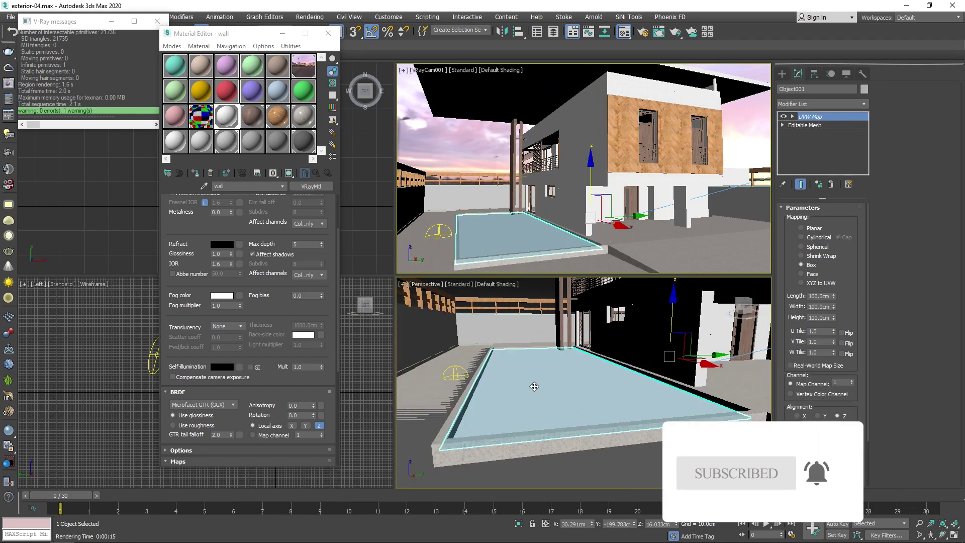
{"action": "middle_click_drag", "start_coordinate": [589, 392], "coordinate": [553, 382], "text": "alt"}
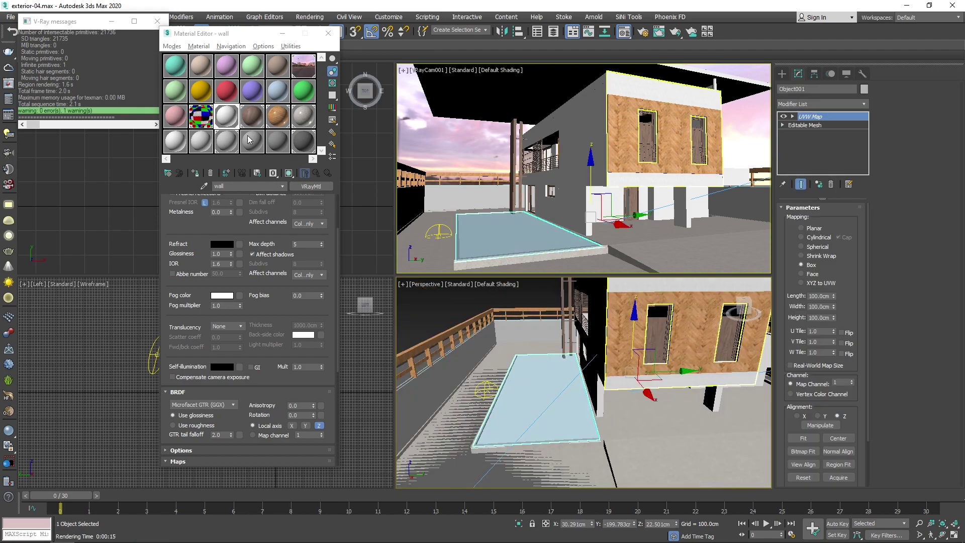
Give the water VRayMtl a white Refract colour and a Noise bump map
{"action": "left_click", "coordinate": [332, 83]}
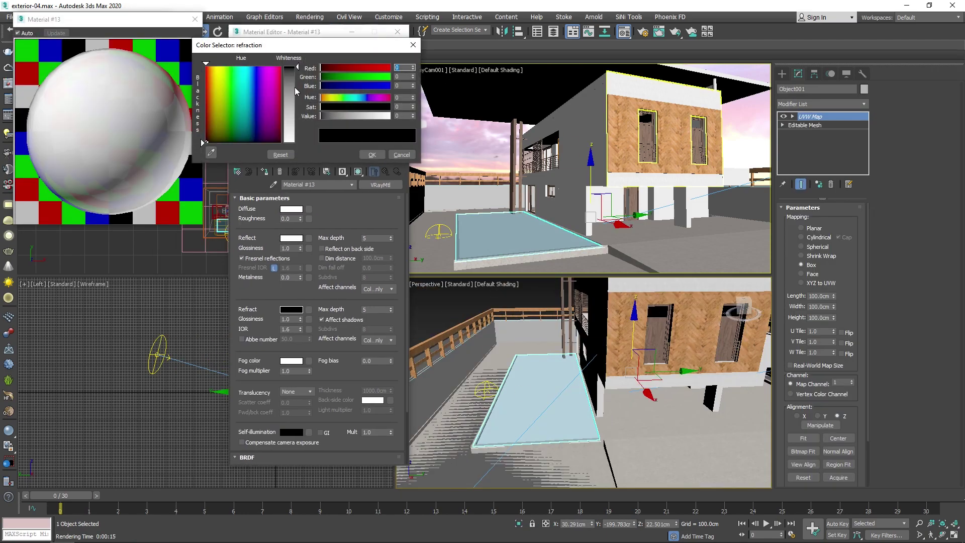
{"action": "scroll", "coordinate": [351, 340], "scroll_direction": "down", "scroll_amount": 5}
{"action": "left_click", "coordinate": [350, 340]}
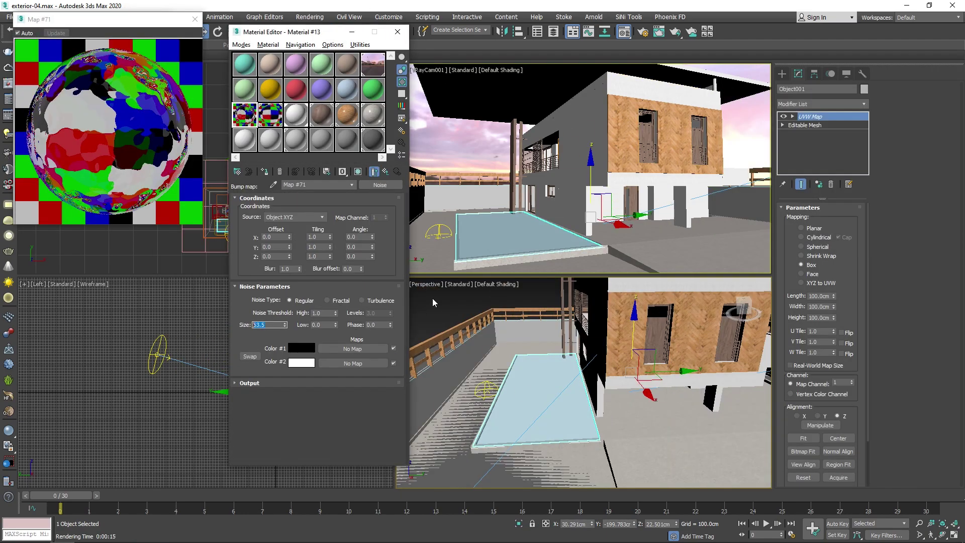
{"action": "key", "text": "Up"}
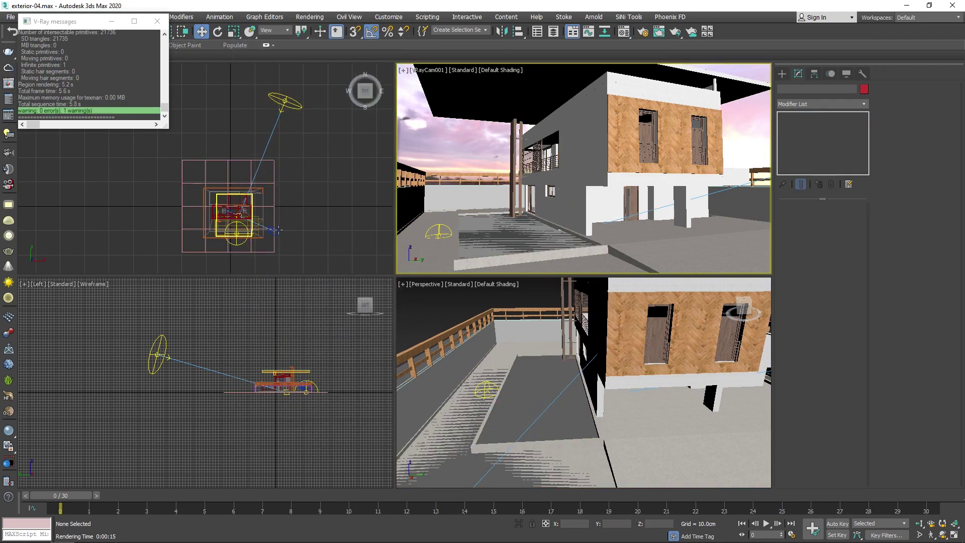
Set VRayCam001's white balance temperature to 4000 K and run a quick camera test render
{"action": "left_click", "coordinate": [276, 229]}
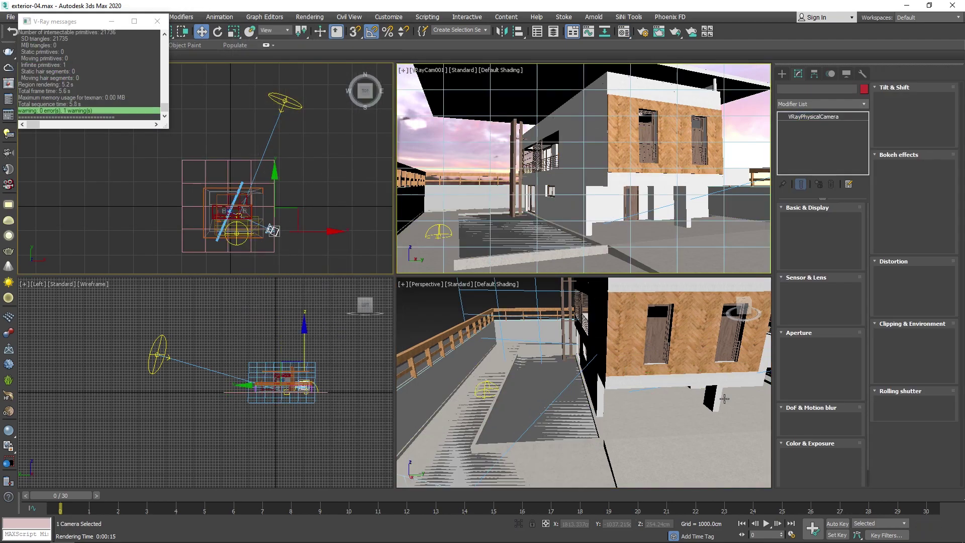
{"action": "scroll", "coordinate": [837, 461], "scroll_direction": "down", "scroll_amount": 1}
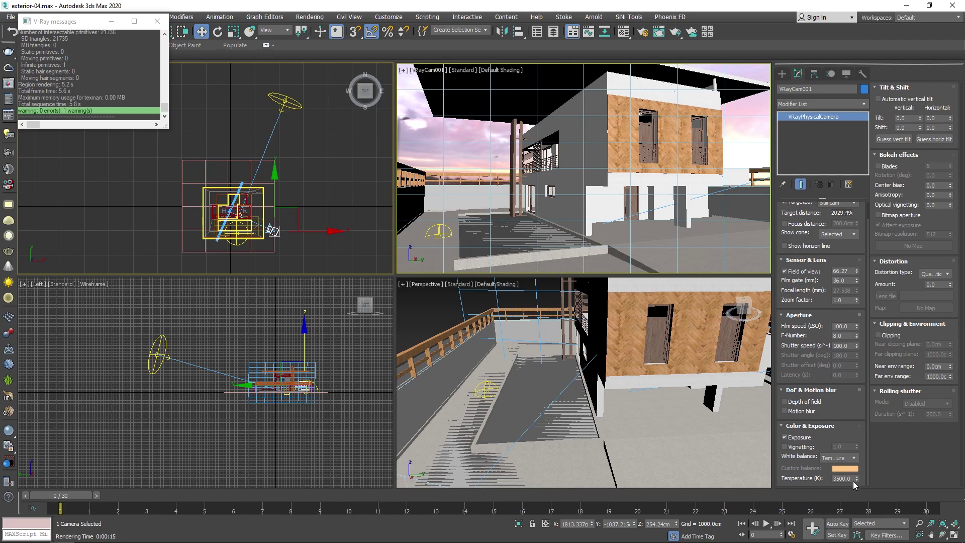
{"action": "double_click", "coordinate": [852, 478]}
{"action": "type", "text": "4000"}
{"action": "key", "text": "Return"}
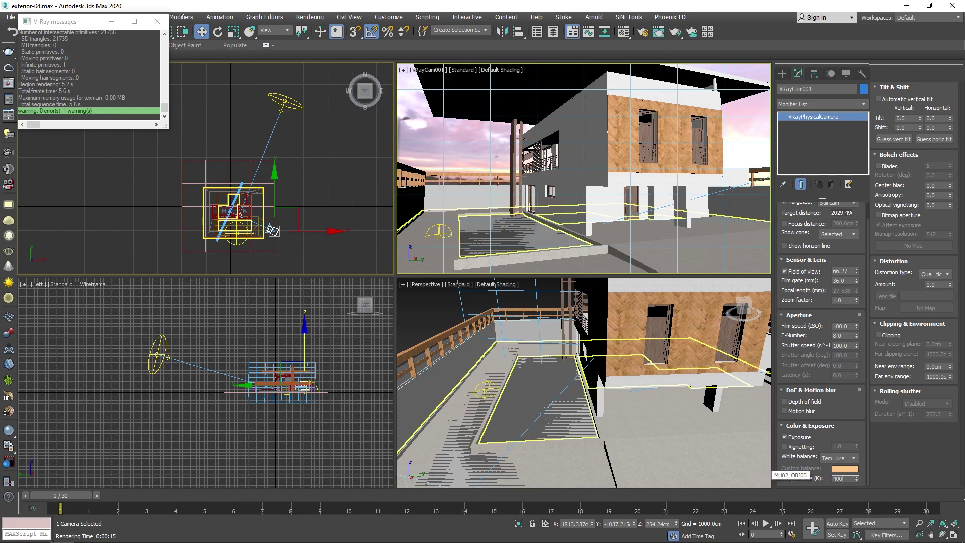
{"action": "left_click", "coordinate": [473, 146]}
{"action": "key", "text": "shift+q"}
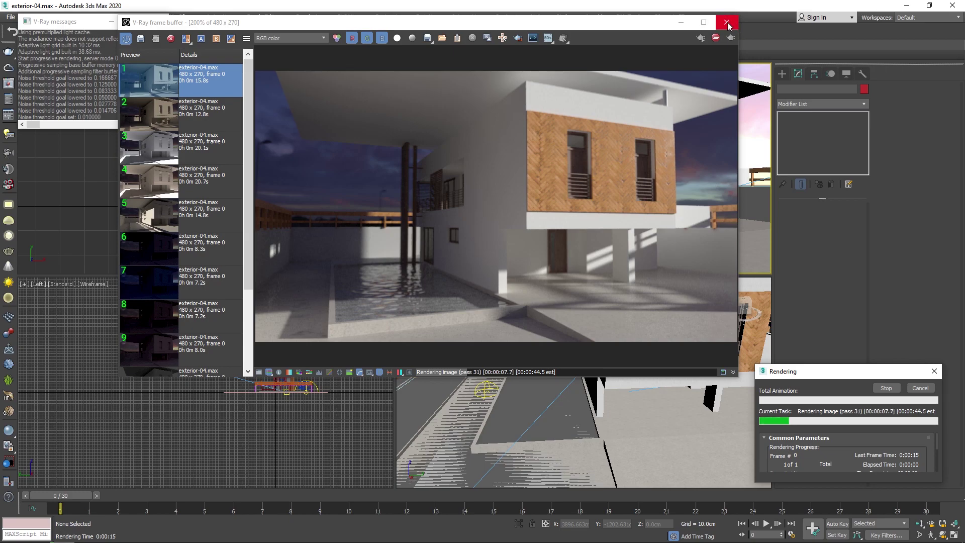
{"action": "left_click", "coordinate": [714, 39]}
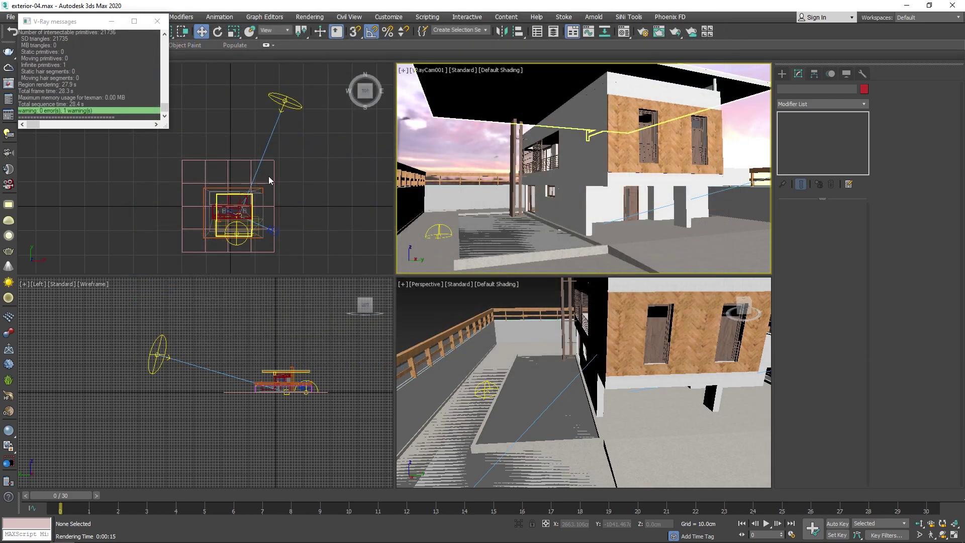
Move VRaySun001 lower in the Left view and start a new camera test render
{"action": "left_click", "coordinate": [157, 354]}
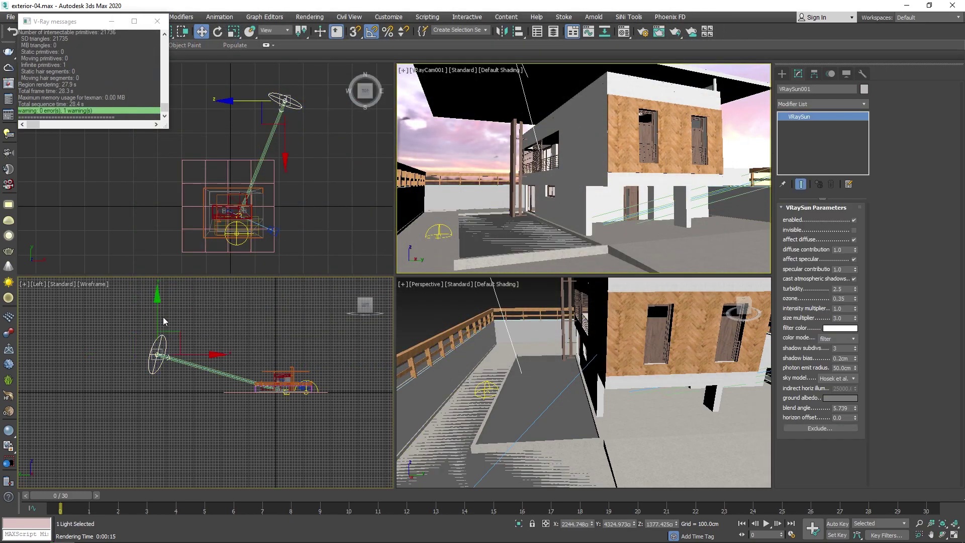
{"action": "left_click_drag", "start_coordinate": [159, 304], "coordinate": [159, 323]}
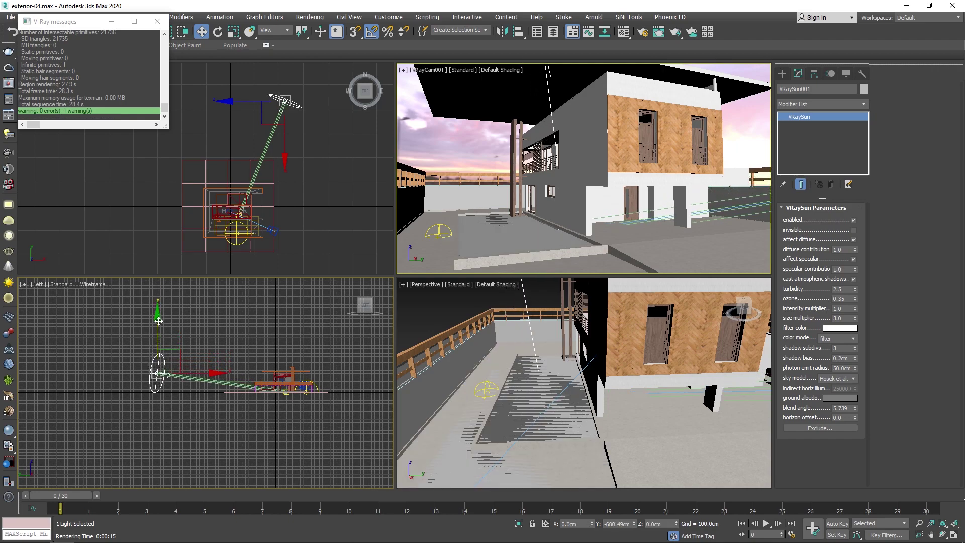
{"action": "left_click", "coordinate": [486, 150]}
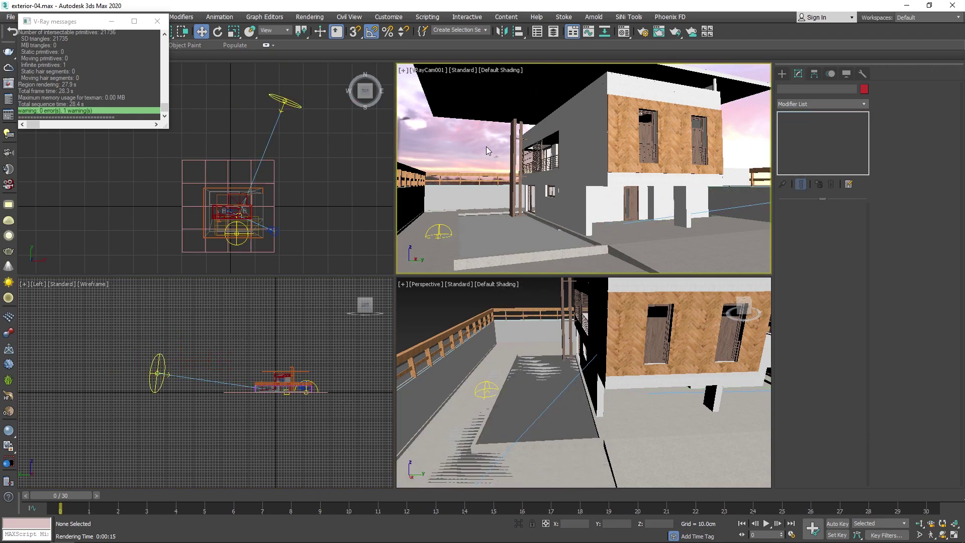
{"action": "key", "text": "shift+q"}
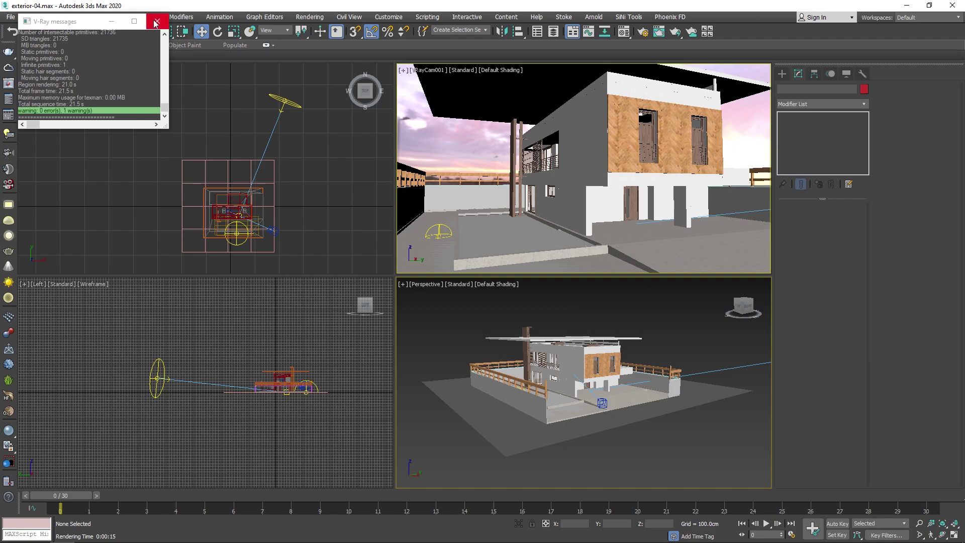
In Unhide by Name, enable tree-1 with all its parts and tree-3's sub01 and sub02
{"action": "left_click", "coordinate": [156, 22]}
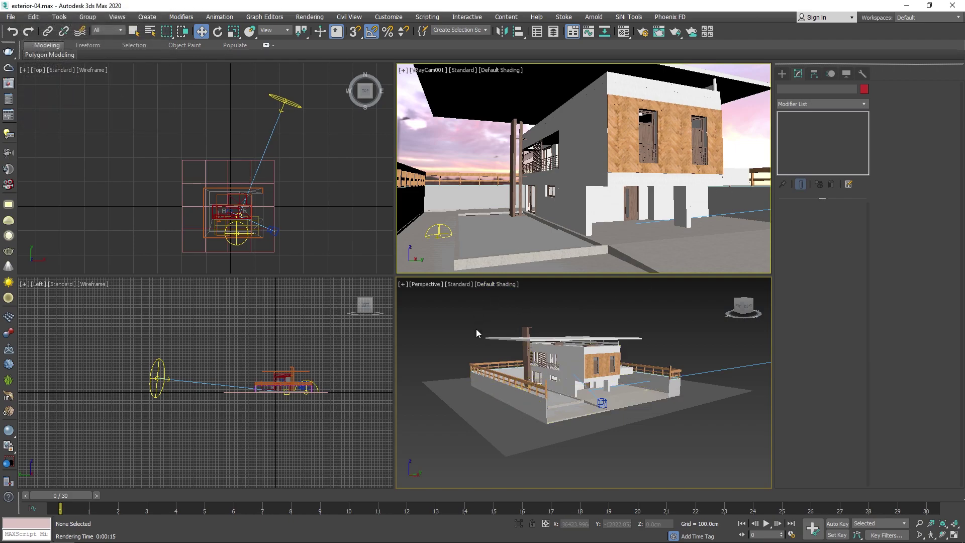
{"action": "right_click", "coordinate": [493, 302]}
{"action": "left_click", "coordinate": [529, 250]}
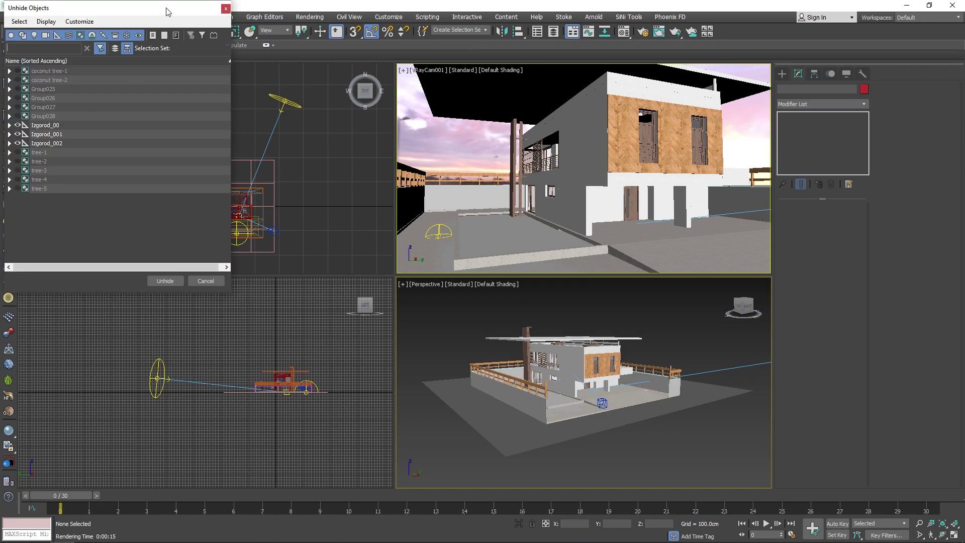
{"action": "left_click_drag", "start_coordinate": [167, 11], "coordinate": [338, 42]}
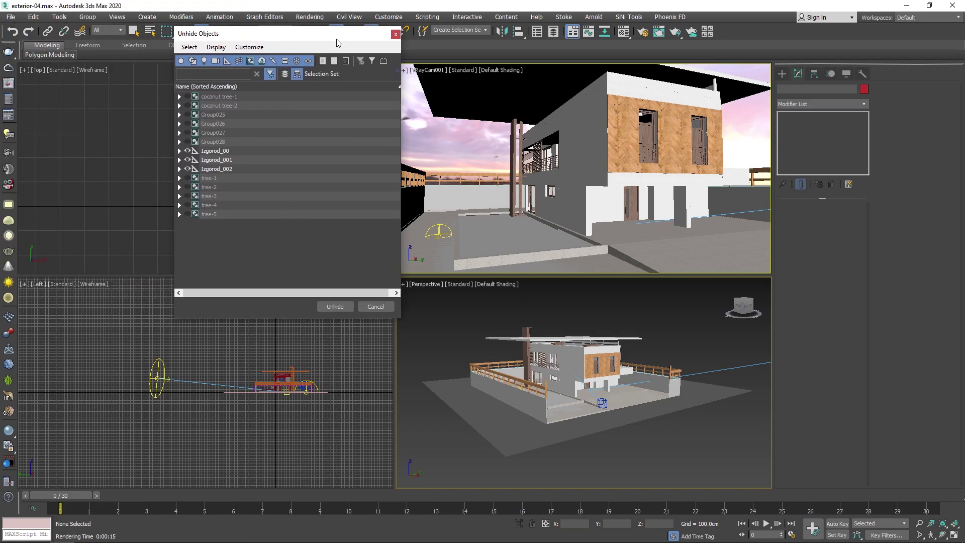
{"action": "left_click", "coordinate": [179, 178]}
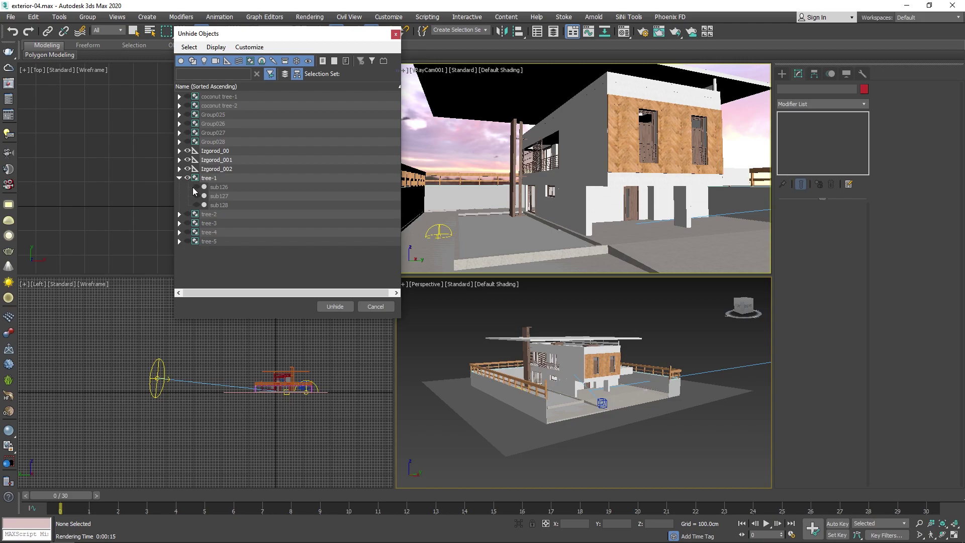
{"action": "left_click_drag", "start_coordinate": [196, 187], "coordinate": [196, 205]}
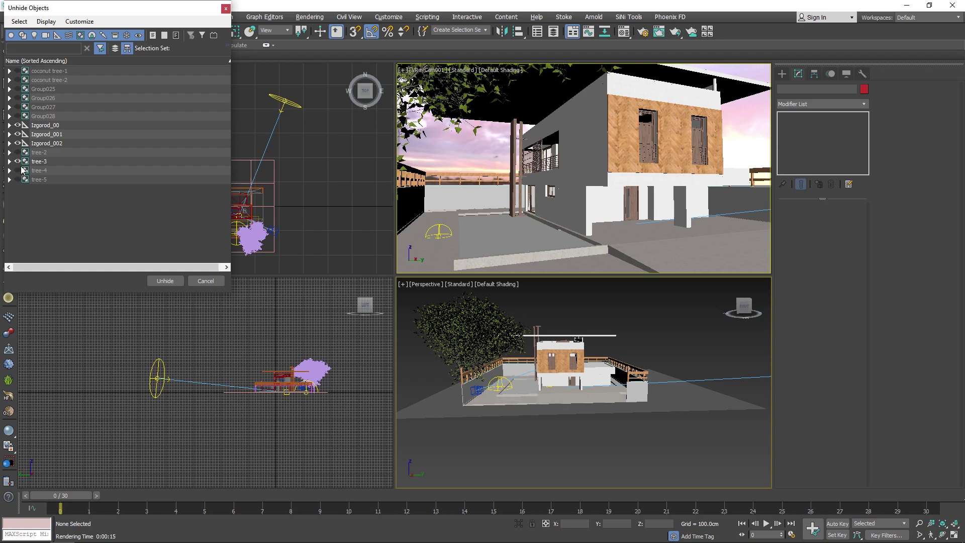
{"action": "left_click", "coordinate": [9, 162]}
{"action": "left_click", "coordinate": [24, 171]}
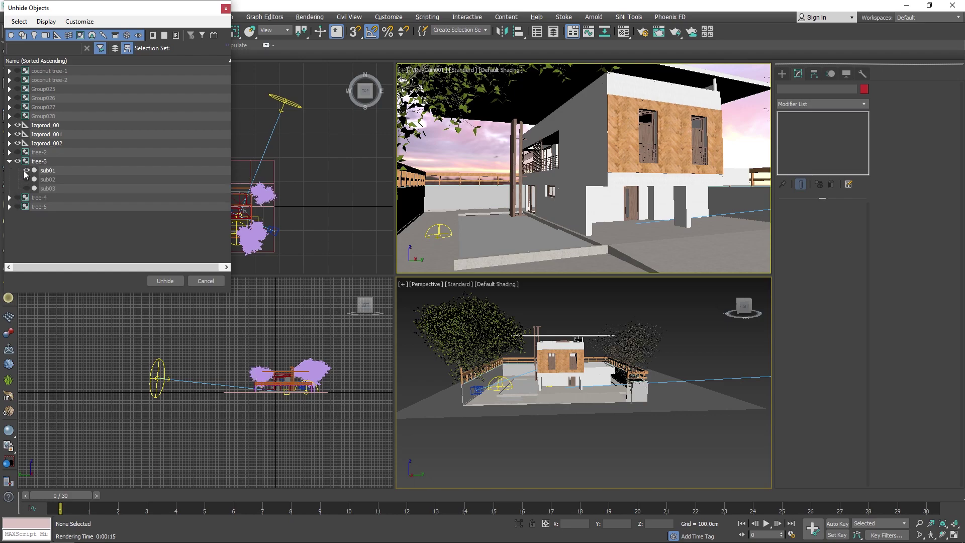
{"action": "left_click", "coordinate": [27, 180]}
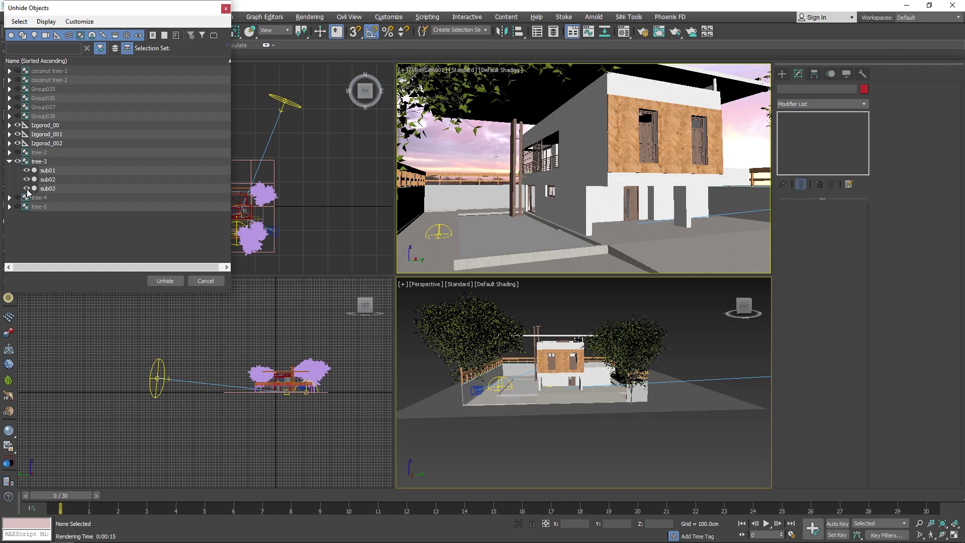
Unhide the chosen trees and test-render the camera view, zooming in to inspect the foliage
{"action": "left_click", "coordinate": [160, 281]}
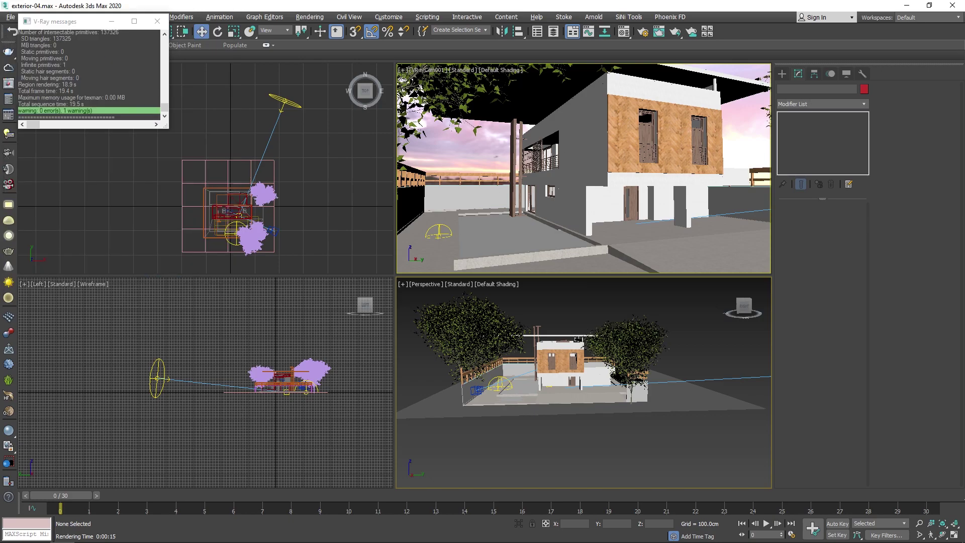
{"action": "left_click", "coordinate": [476, 135]}
{"action": "key", "text": "shift+q"}
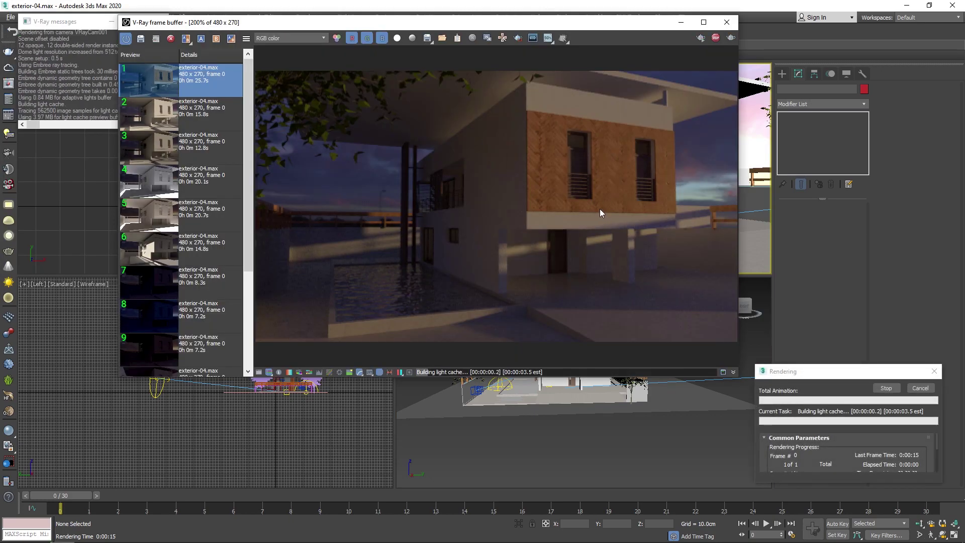
{"action": "scroll", "coordinate": [599, 209], "scroll_direction": "up", "scroll_amount": 1}
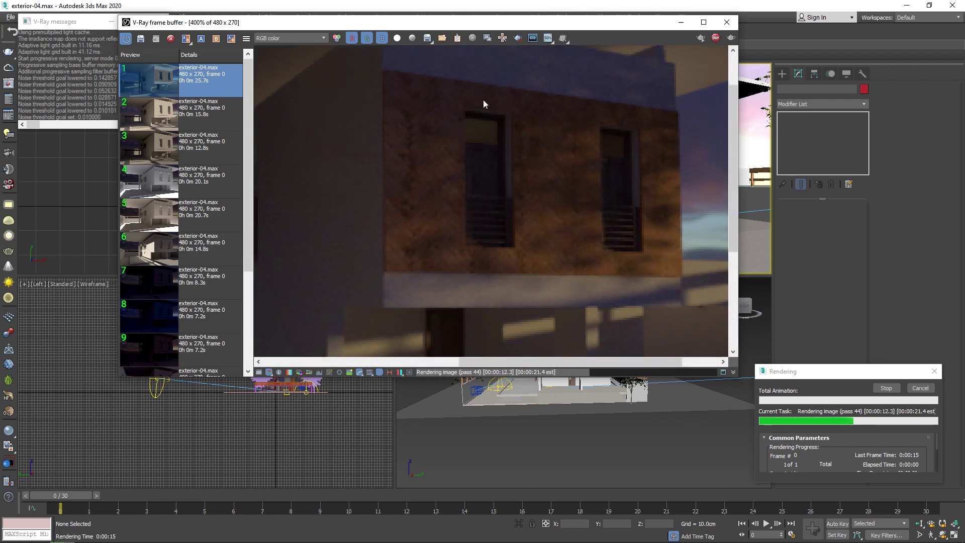
{"action": "scroll", "coordinate": [609, 200], "scroll_direction": "down", "scroll_amount": 1}
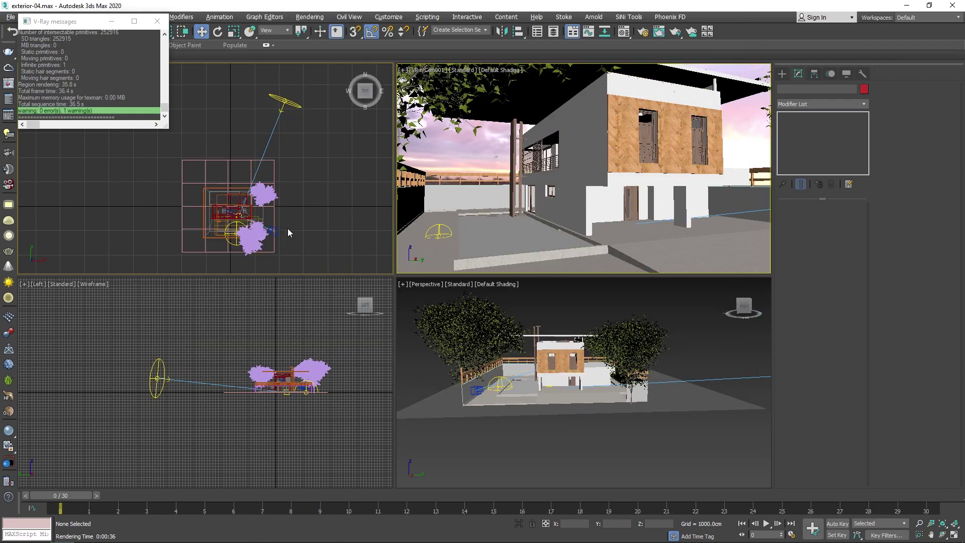
{"action": "scroll", "coordinate": [287, 228], "scroll_direction": "up", "scroll_amount": 3}
{"action": "scroll", "coordinate": [210, 210], "scroll_direction": "up", "scroll_amount": 3}
{"action": "scroll", "coordinate": [200, 202], "scroll_direction": "up", "scroll_amount": 2}
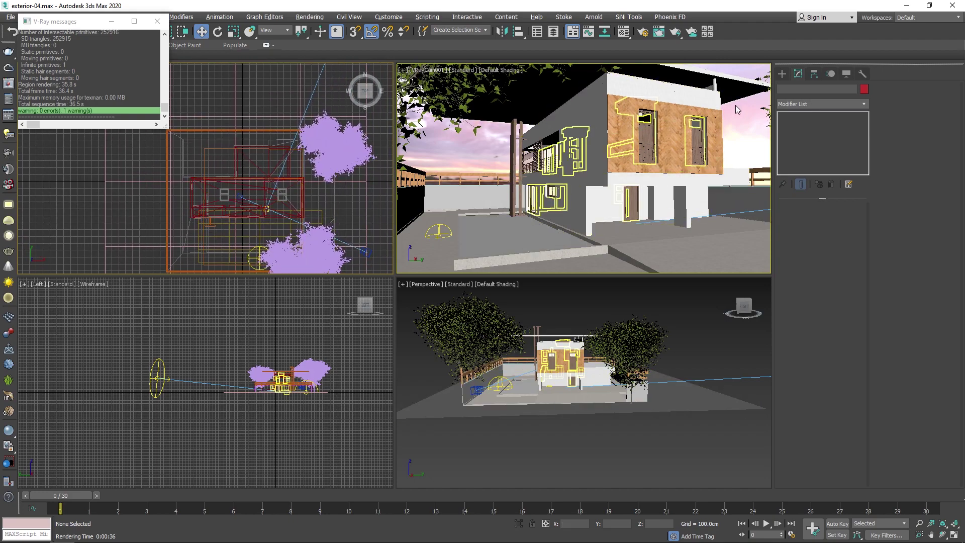
Create a V-Ray plane light over the house in the Top view
{"action": "left_click", "coordinate": [782, 73]}
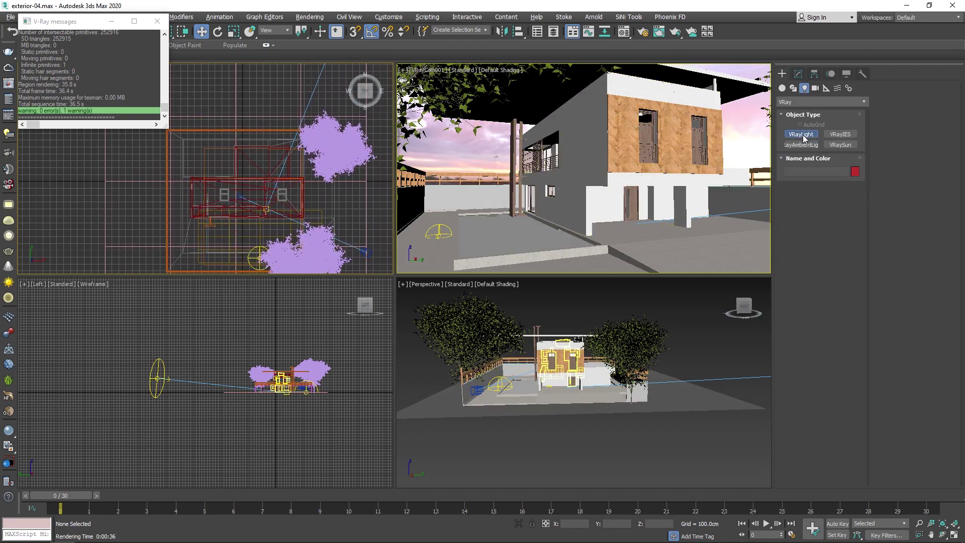
{"action": "left_click", "coordinate": [802, 135]}
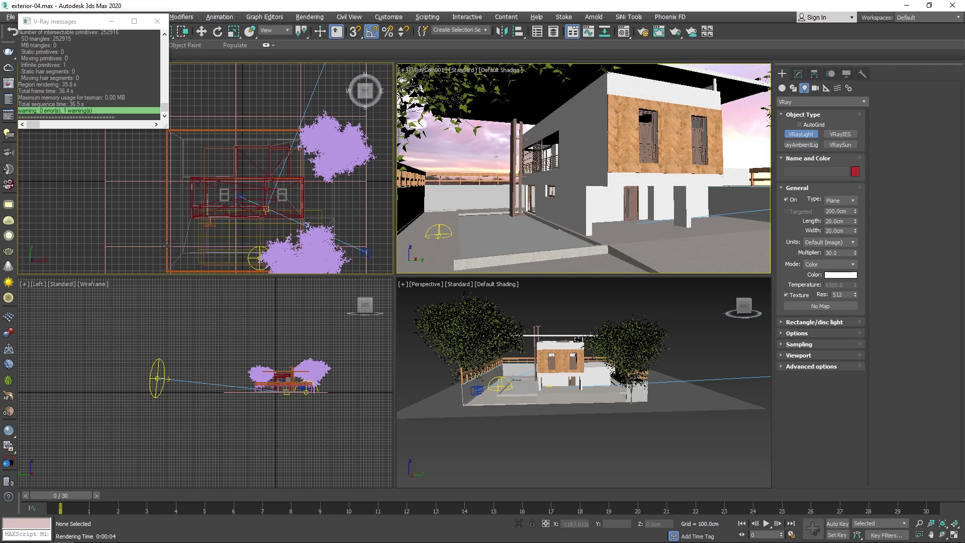
{"action": "scroll", "coordinate": [260, 201], "scroll_direction": "up", "scroll_amount": 3}
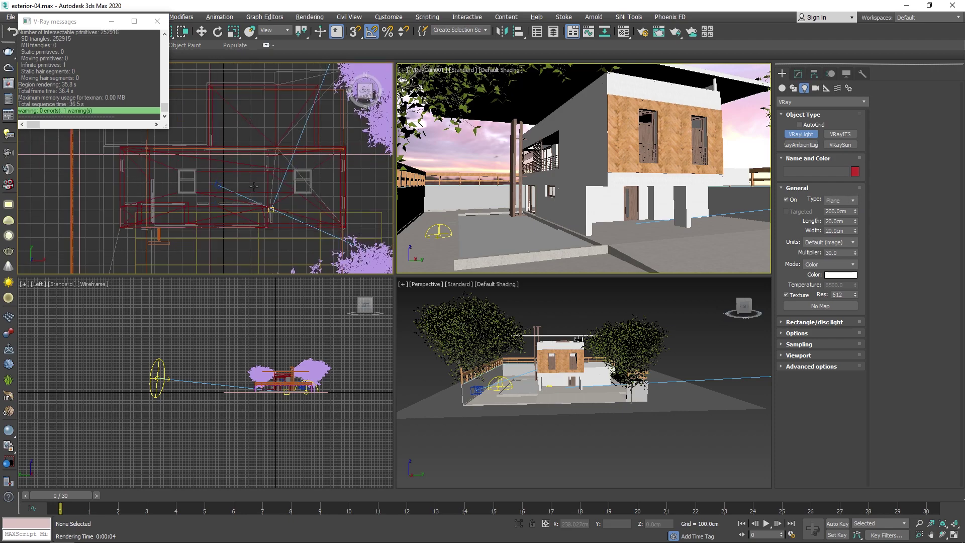
{"action": "left_click_drag", "start_coordinate": [127, 222], "coordinate": [336, 151]}
Raise the plane light up toward the eave and start a camera test render
{"action": "key", "text": "w"}
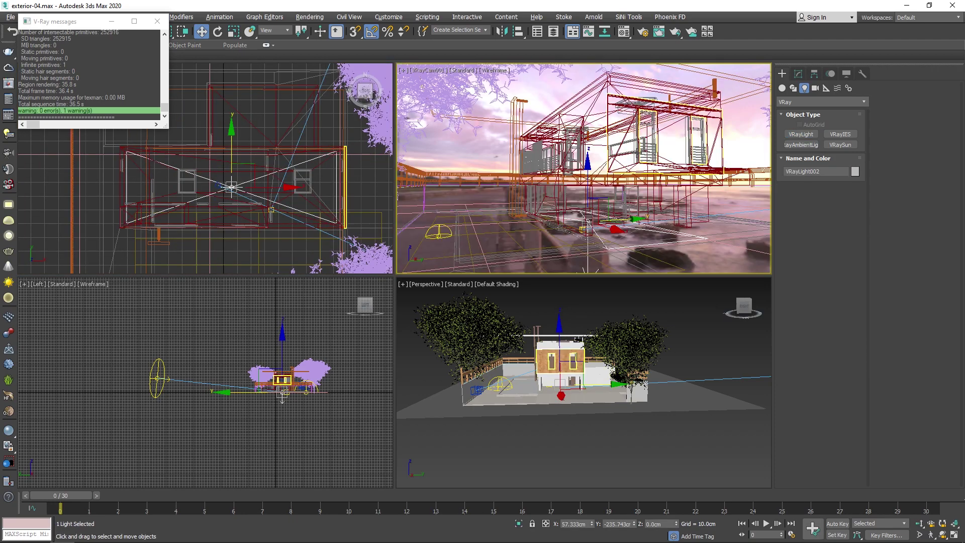
{"action": "left_click_drag", "start_coordinate": [589, 162], "coordinate": [589, 100]}
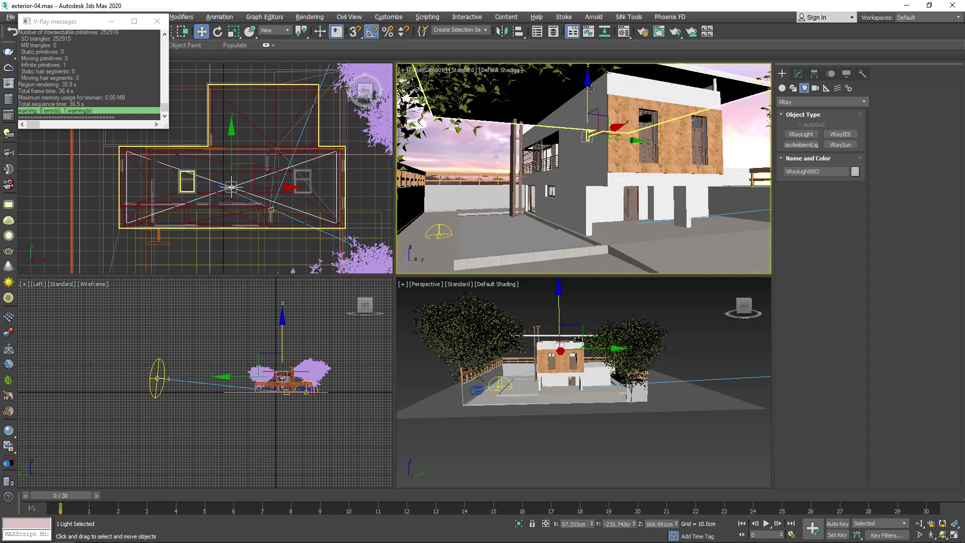
{"action": "mouse_move", "coordinate": [592, 347]}
{"action": "middle_mouse_down", "text": "alt"}
{"action": "mouse_move", "coordinate": [563, 340]}
{"action": "mouse_move", "coordinate": [593, 306]}
{"action": "middle_mouse_up", "text": "alt"}
{"action": "scroll", "coordinate": [563, 339], "scroll_direction": "up", "scroll_amount": 5}
{"action": "scroll", "coordinate": [578, 341], "scroll_direction": "up", "scroll_amount": 3}
{"action": "scroll", "coordinate": [603, 342], "scroll_direction": "up", "scroll_amount": 2}
{"action": "mouse_move", "coordinate": [592, 302]}
{"action": "left_mouse_down"}
{"action": "mouse_move", "coordinate": [587, 276]}
{"action": "mouse_move", "coordinate": [595, 268]}
{"action": "left_mouse_up"}
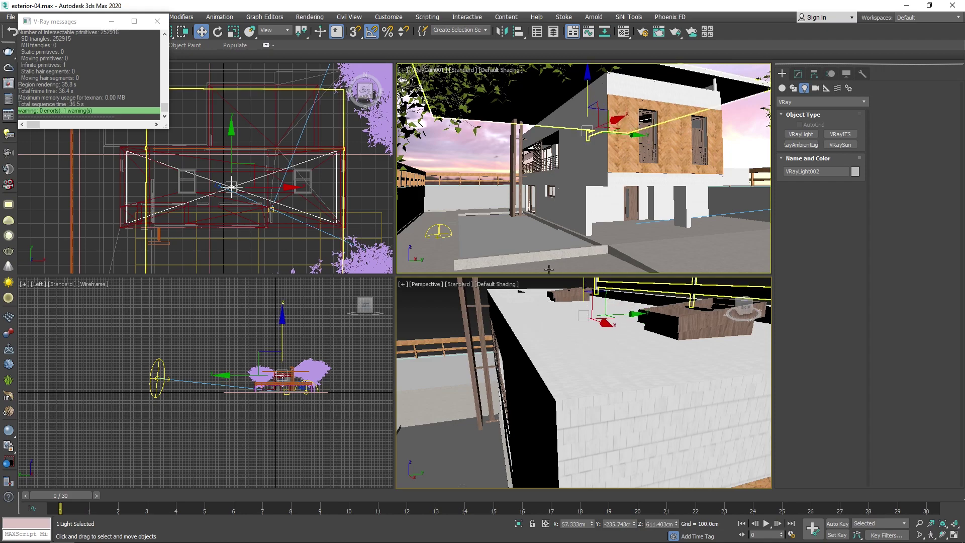
{"action": "left_click", "coordinate": [493, 154]}
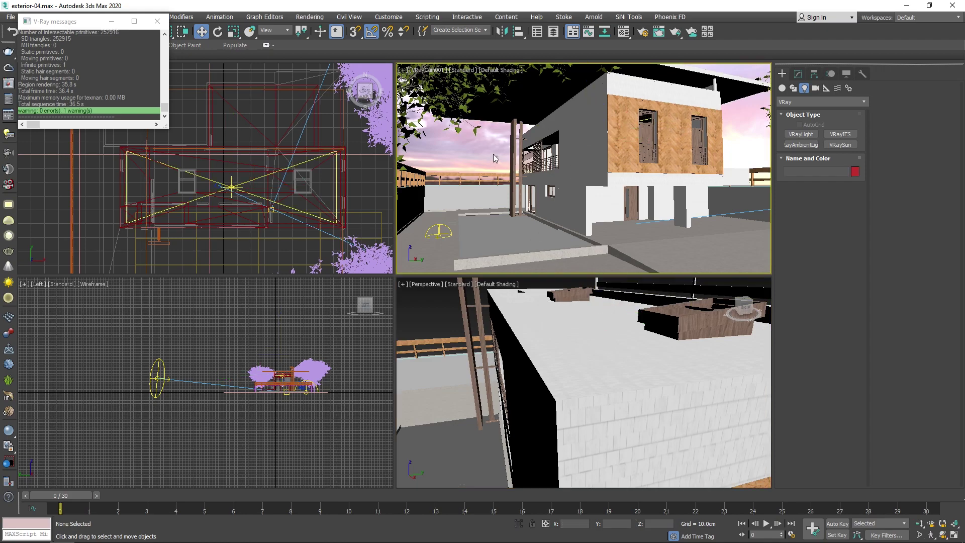
{"action": "key", "text": "shift+q"}
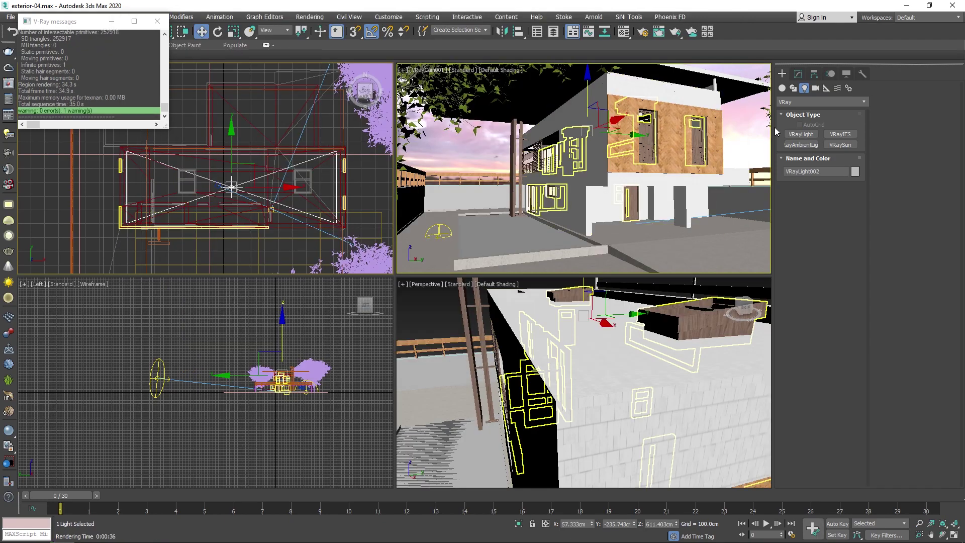
Make the light Invisible with a 3000 K Temperature colour and render again
{"action": "left_click", "coordinate": [799, 74]}
{"action": "left_click", "coordinate": [798, 353]}
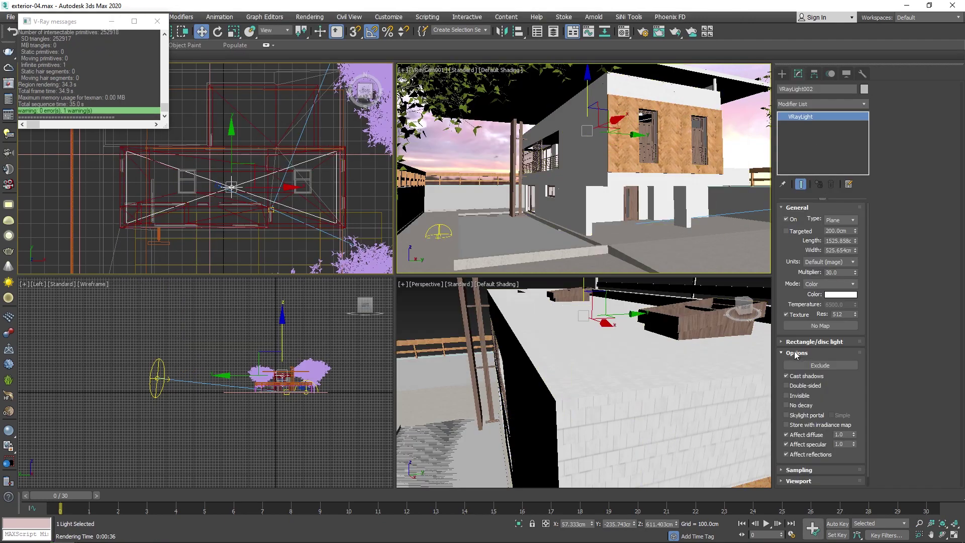
{"action": "left_click", "coordinate": [804, 397]}
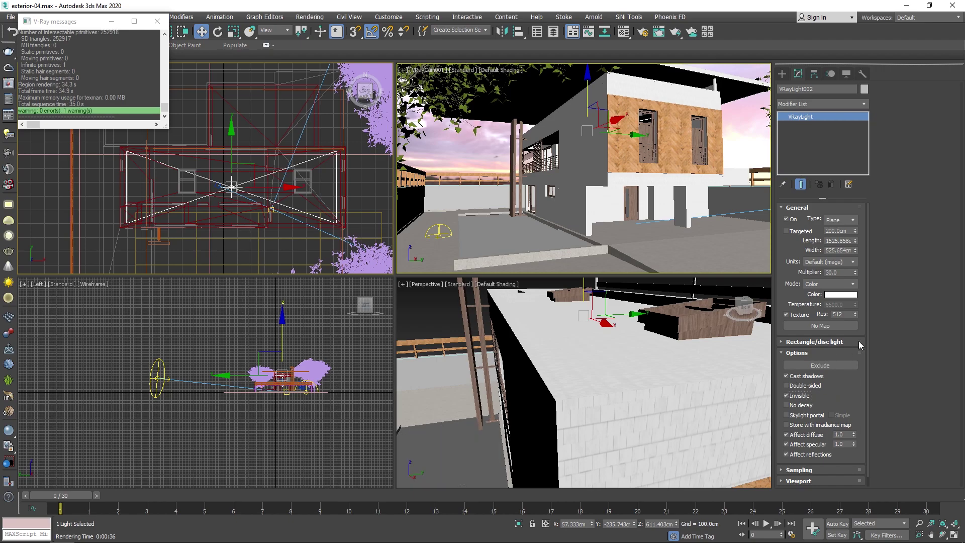
{"action": "left_click", "coordinate": [821, 285]}
{"action": "type", "text": "30"}
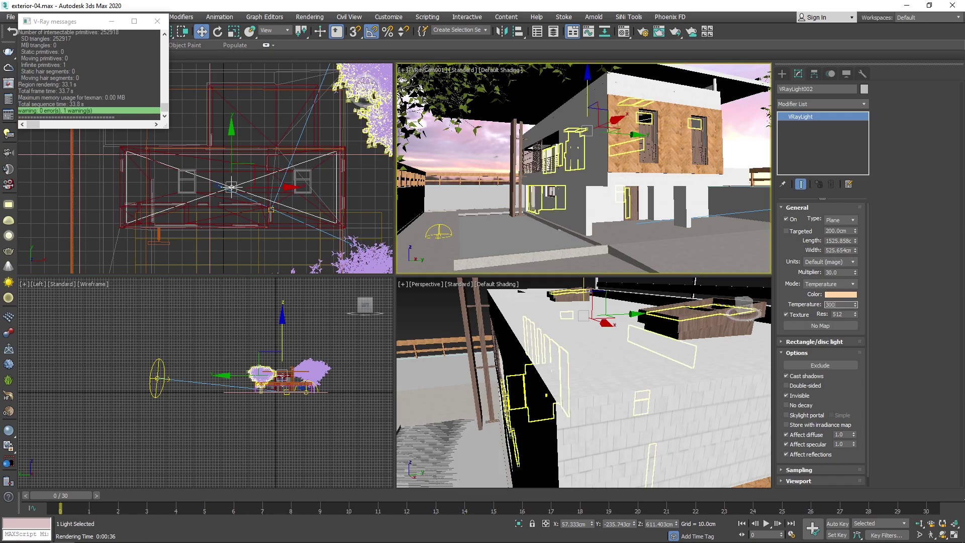
{"action": "left_click", "coordinate": [456, 151]}
{"action": "key", "text": "shift+q"}
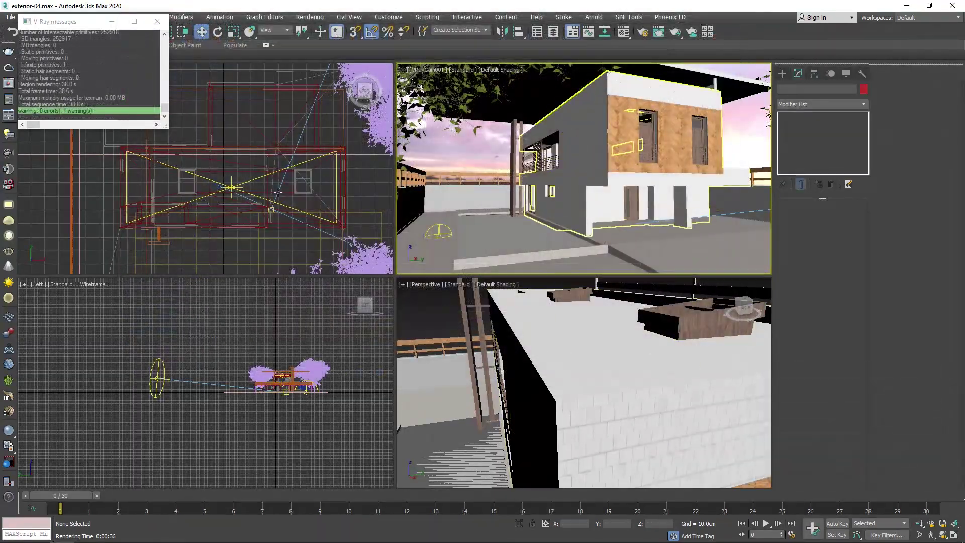
Shrink VRayLight003 to about 412 × 484 cm, lower it under the eave, and test-render
{"action": "left_click", "coordinate": [337, 186]}
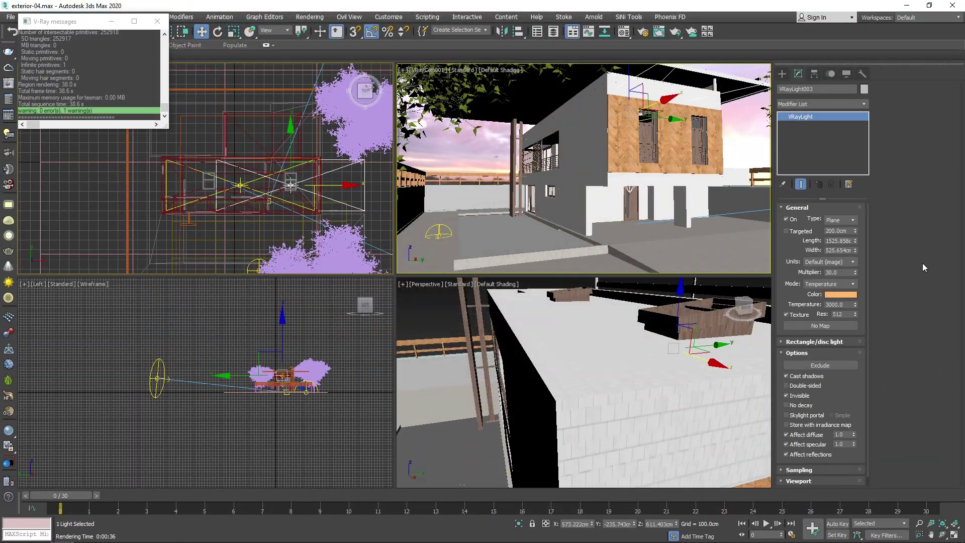
{"action": "left_click_drag", "start_coordinate": [855, 240], "coordinate": [855, 254]}
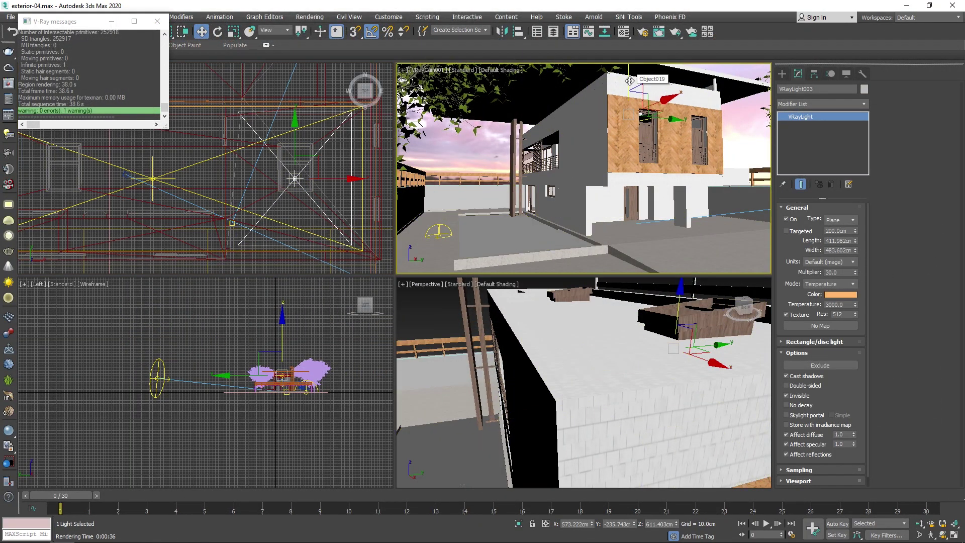
{"action": "left_click_drag", "start_coordinate": [680, 302], "coordinate": [603, 358]}
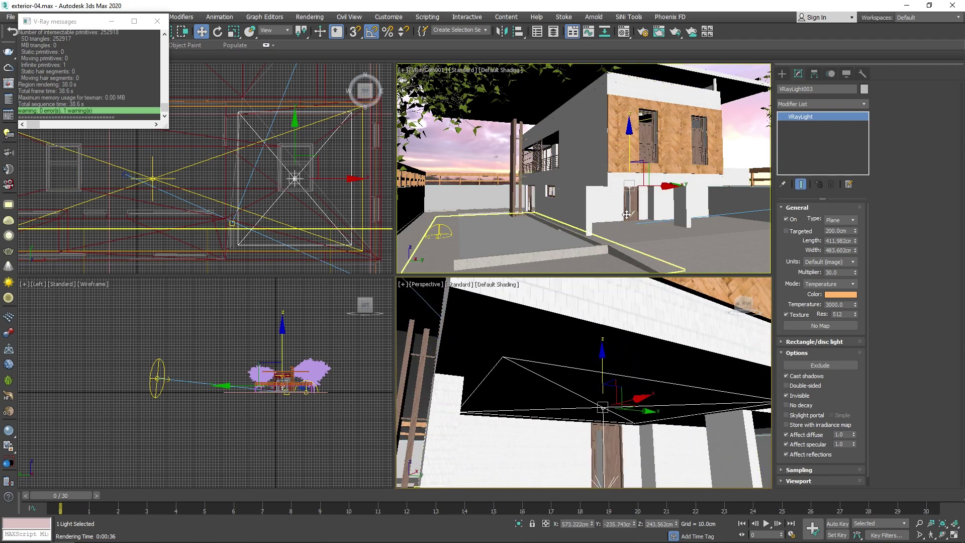
{"action": "key", "text": "shift+q"}
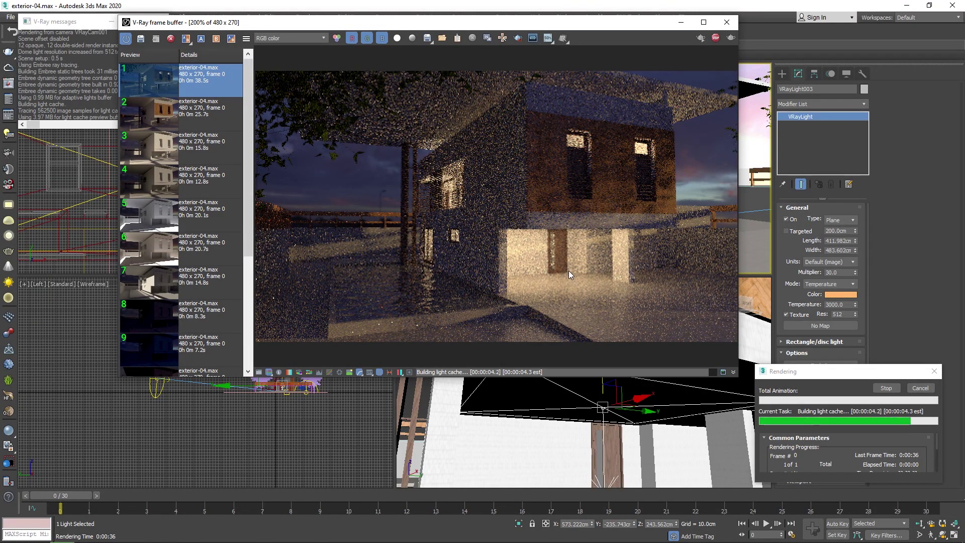
{"action": "left_click", "coordinate": [919, 388]}
{"action": "left_click", "coordinate": [726, 22]}
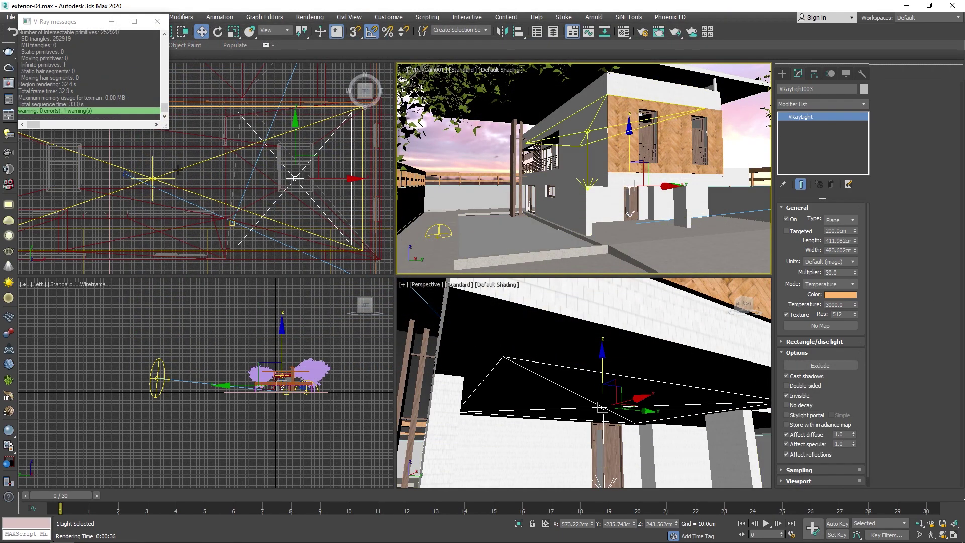
Copy the eave light as VRayLight004, resize it to about 1327 × 342 cm and place it under the upper eave
{"action": "scroll", "coordinate": [313, 336], "scroll_direction": "up", "scroll_amount": 6}
{"action": "left_click_drag", "start_coordinate": [295, 389], "coordinate": [426, 345], "text": "shift"}
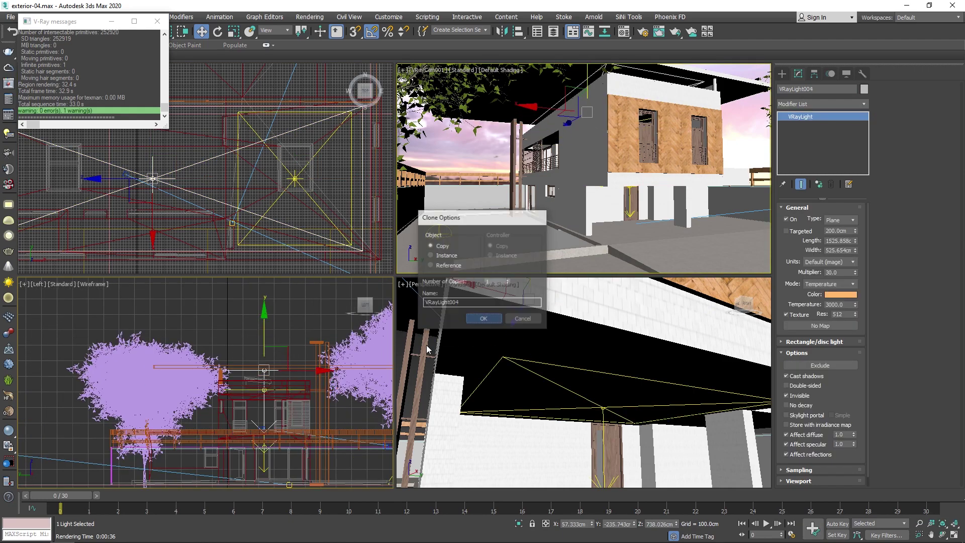
{"action": "key", "text": "Return"}
{"action": "scroll", "coordinate": [308, 302], "scroll_direction": "up", "scroll_amount": 4}
{"action": "scroll", "coordinate": [355, 249], "scroll_direction": "down", "scroll_amount": 4}
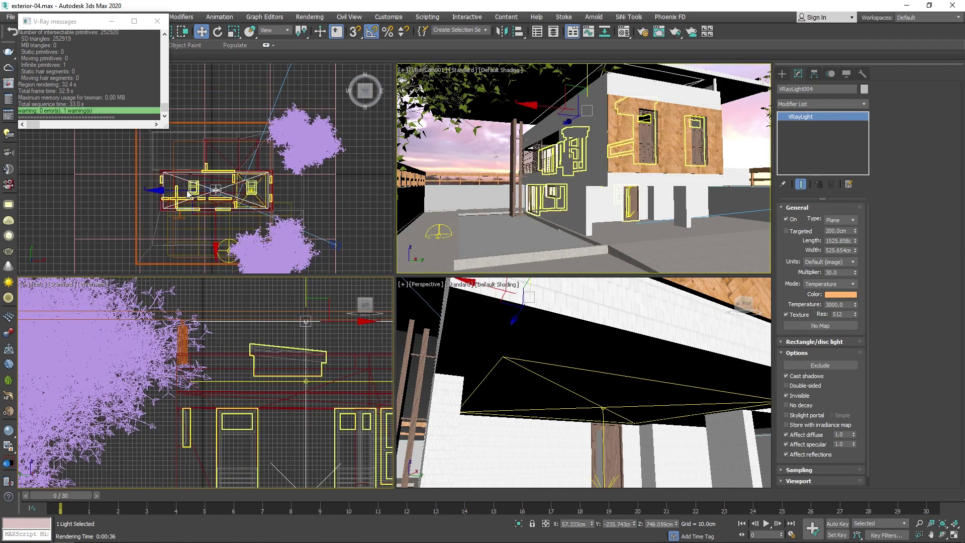
{"action": "scroll", "coordinate": [356, 250], "scroll_direction": "down", "scroll_amount": 1}
{"action": "left_click", "coordinate": [532, 144]}
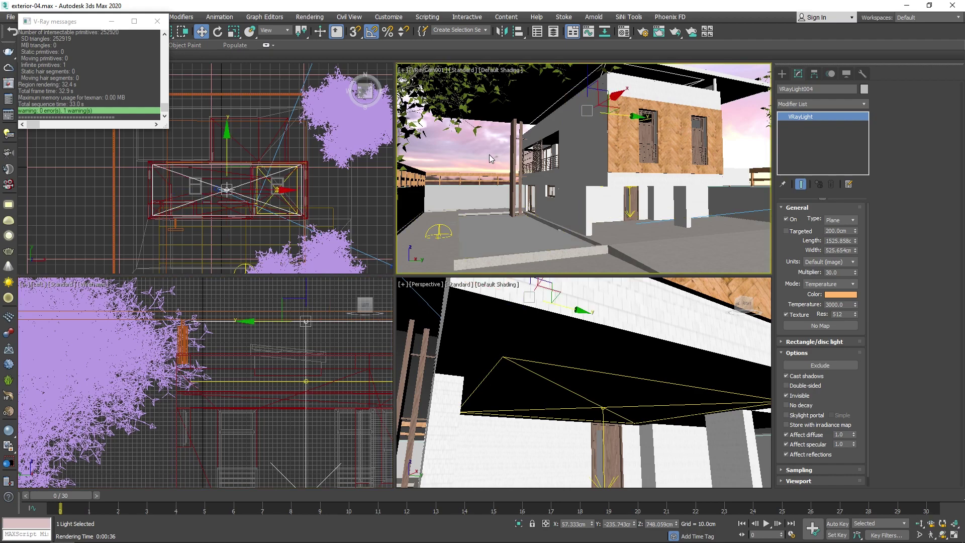
{"action": "mouse_move", "coordinate": [856, 250]}
{"action": "left_mouse_down"}
{"action": "mouse_move", "coordinate": [859, 267]}
{"action": "mouse_move", "coordinate": [856, 256]}
{"action": "left_mouse_up"}
Test-render the scene with VRayLight004, then stop the render and close the frame window
{"action": "key", "text": "shift+q"}
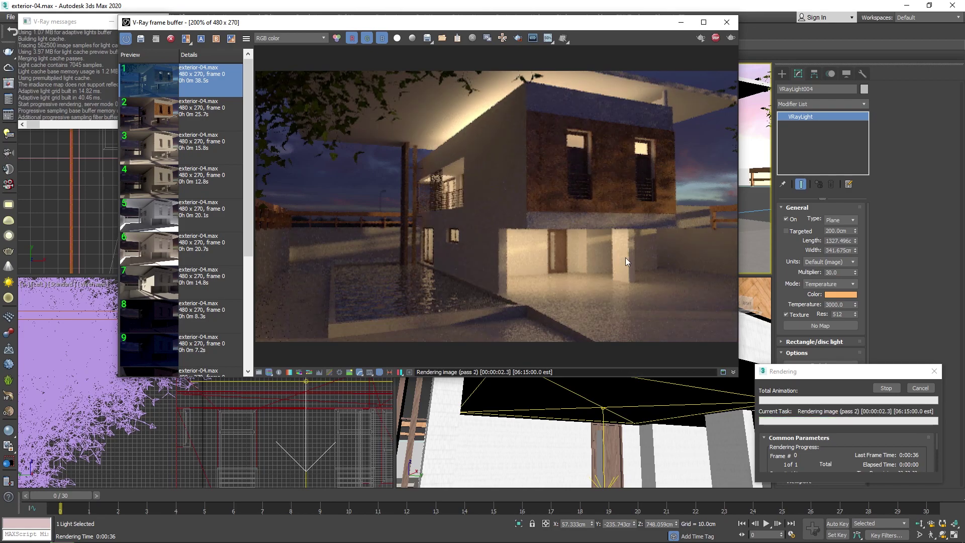
{"action": "left_click", "coordinate": [924, 388]}
{"action": "left_click", "coordinate": [726, 22]}
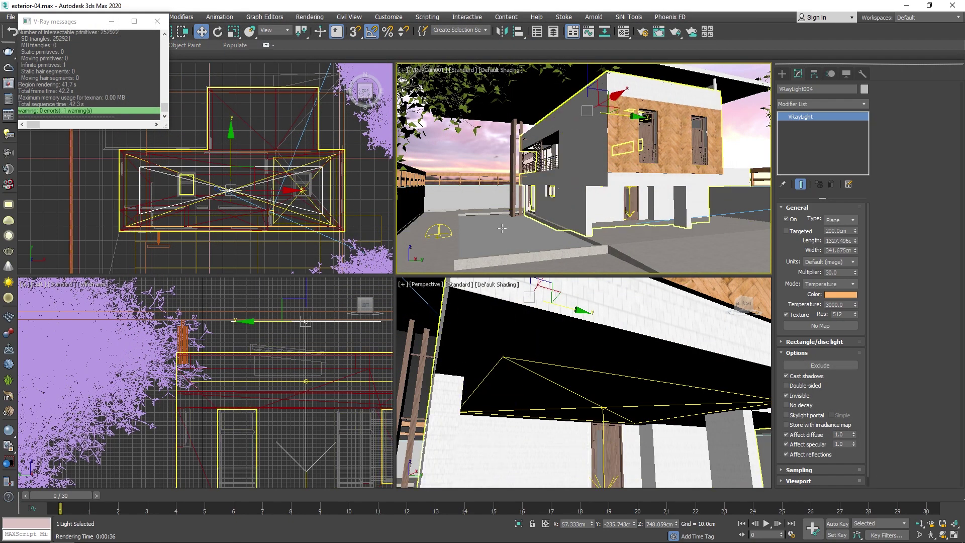
Zoom out over the planted garden around the house and clear the selection
{"action": "scroll", "coordinate": [597, 405], "scroll_direction": "down", "scroll_amount": 3}
{"action": "scroll", "coordinate": [596, 405], "scroll_direction": "down", "scroll_amount": 5}
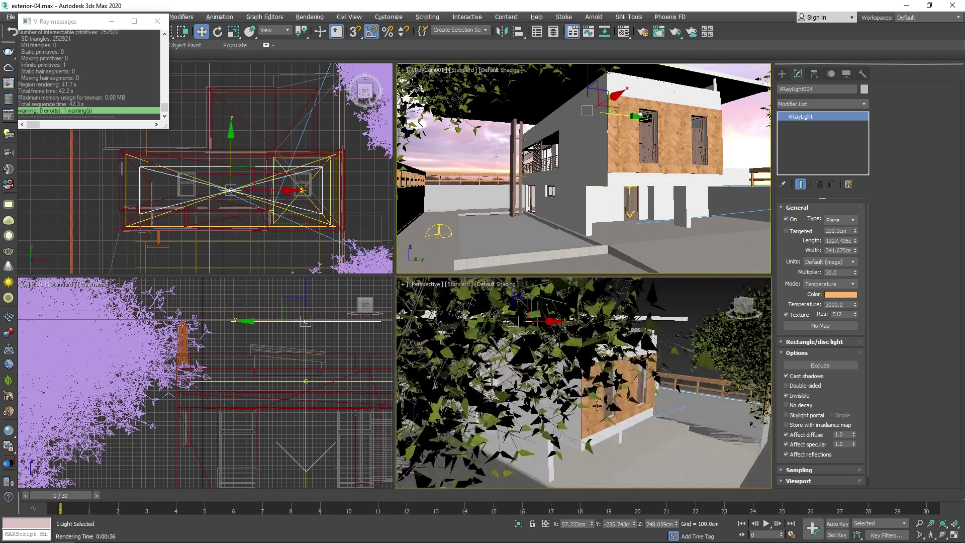
{"action": "scroll", "coordinate": [597, 405], "scroll_direction": "down", "scroll_amount": 3}
{"action": "scroll", "coordinate": [597, 405], "scroll_direction": "down", "scroll_amount": 2}
{"action": "scroll", "coordinate": [690, 430], "scroll_direction": "down", "scroll_amount": 2}
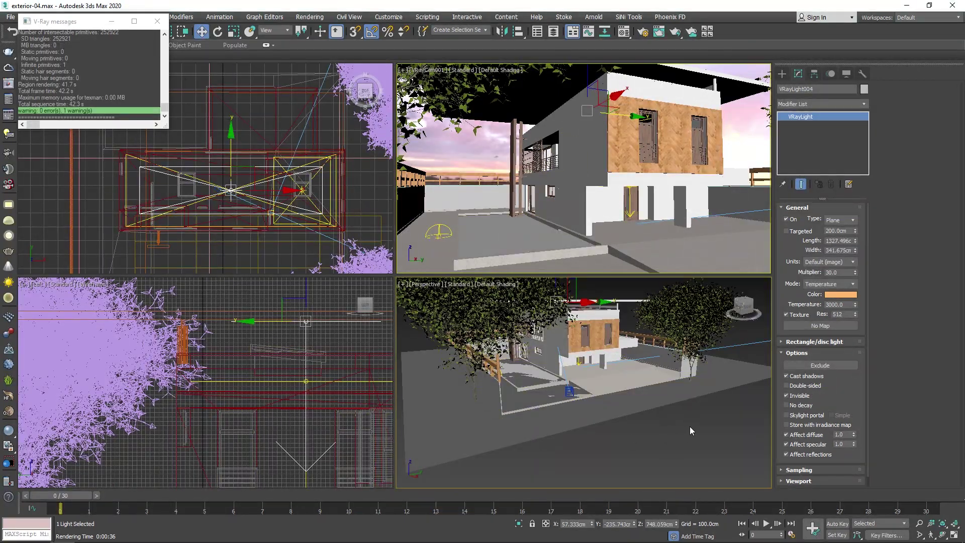
{"action": "right_click", "coordinate": [689, 428]}
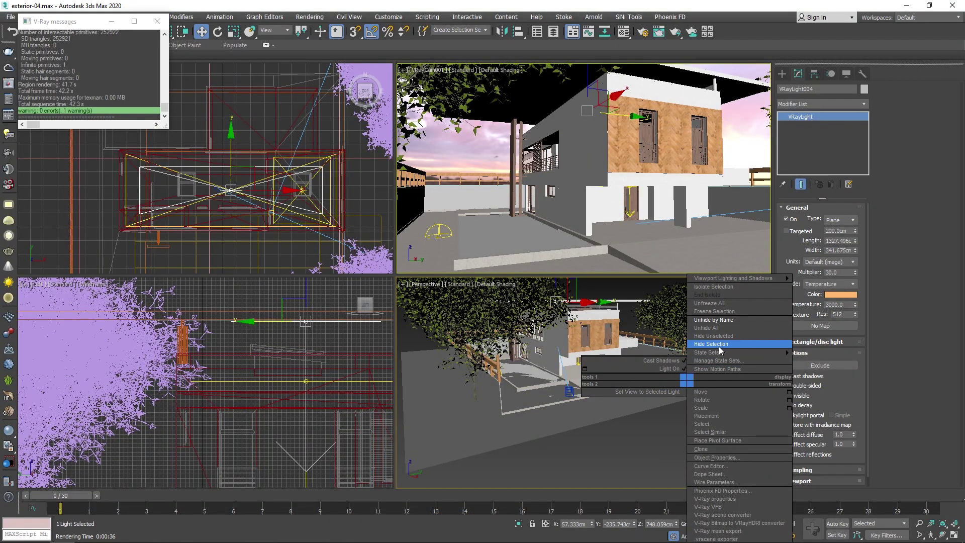
{"action": "key", "text": "Escape"}
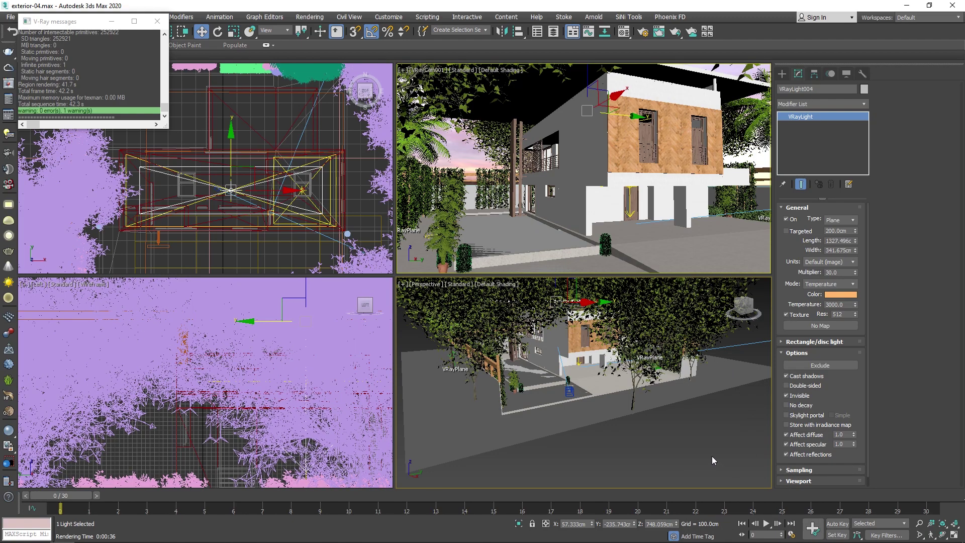
{"action": "left_click", "coordinate": [711, 457]}
Inspect the garden in a maximized Perspective view, restore four viewports and test-render VRayCam001
{"action": "key", "text": "alt+w"}
{"action": "scroll", "coordinate": [411, 216], "scroll_direction": "up", "scroll_amount": 5}
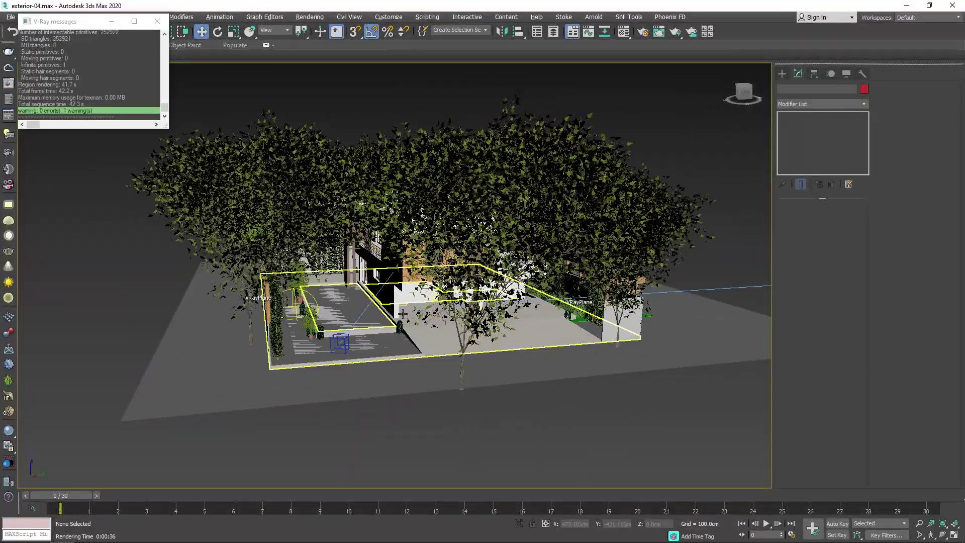
{"action": "mouse_move", "coordinate": [411, 217]}
{"action": "middle_mouse_down", "text": "alt"}
{"action": "mouse_move", "coordinate": [493, 301]}
{"action": "mouse_move", "coordinate": [402, 332]}
{"action": "mouse_move", "coordinate": [404, 339]}
{"action": "middle_mouse_up", "text": "alt"}
{"action": "scroll", "coordinate": [492, 319], "scroll_direction": "up", "scroll_amount": 5}
{"action": "scroll", "coordinate": [396, 336], "scroll_direction": "up", "scroll_amount": 3}
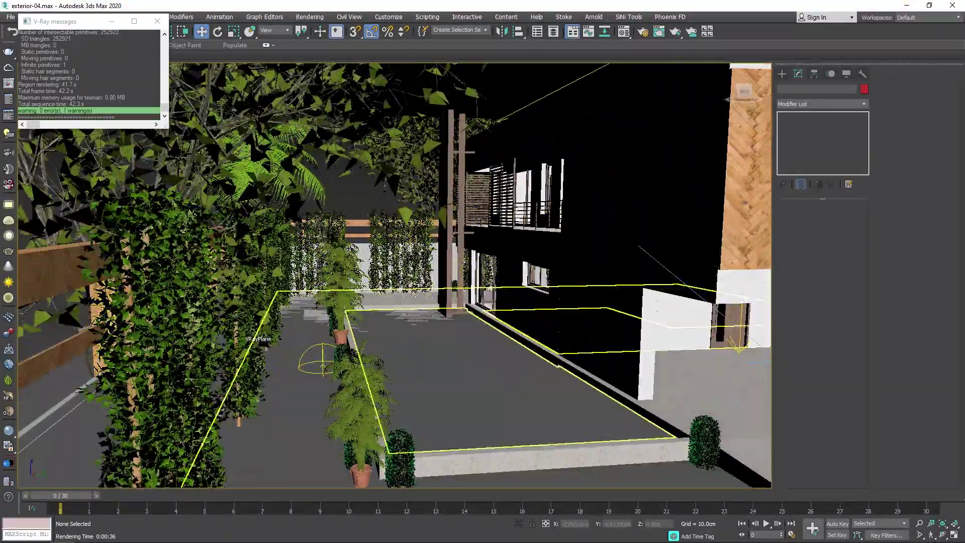
{"action": "key", "text": "alt+w"}
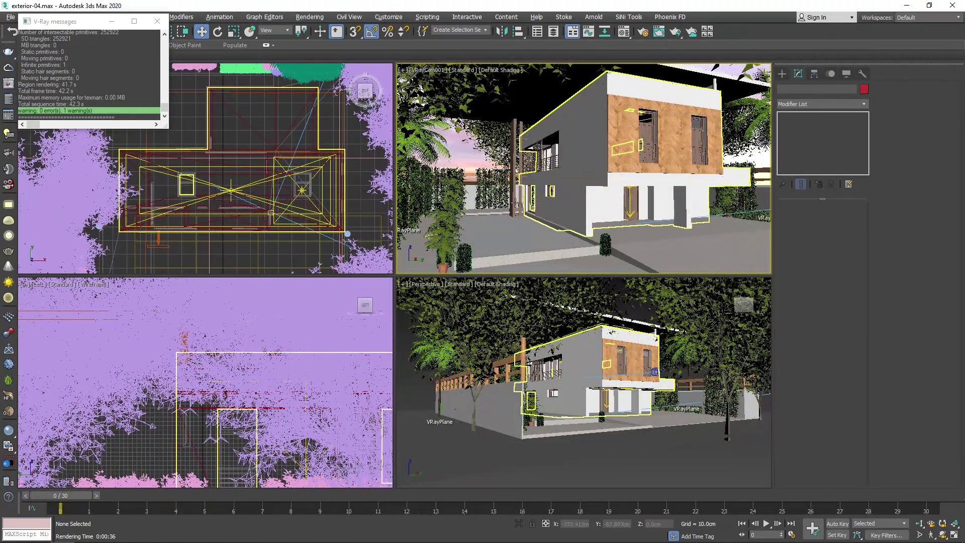
{"action": "key", "text": "shift+q"}
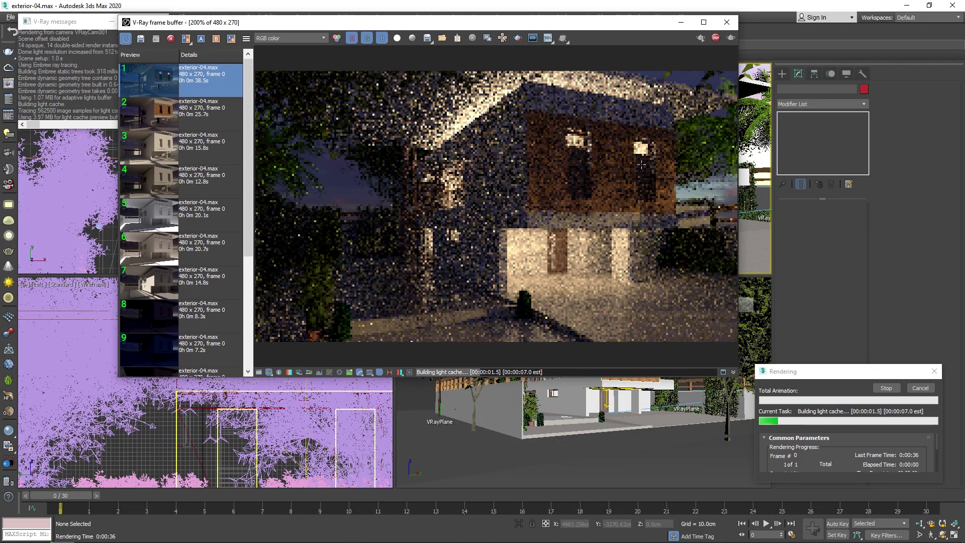